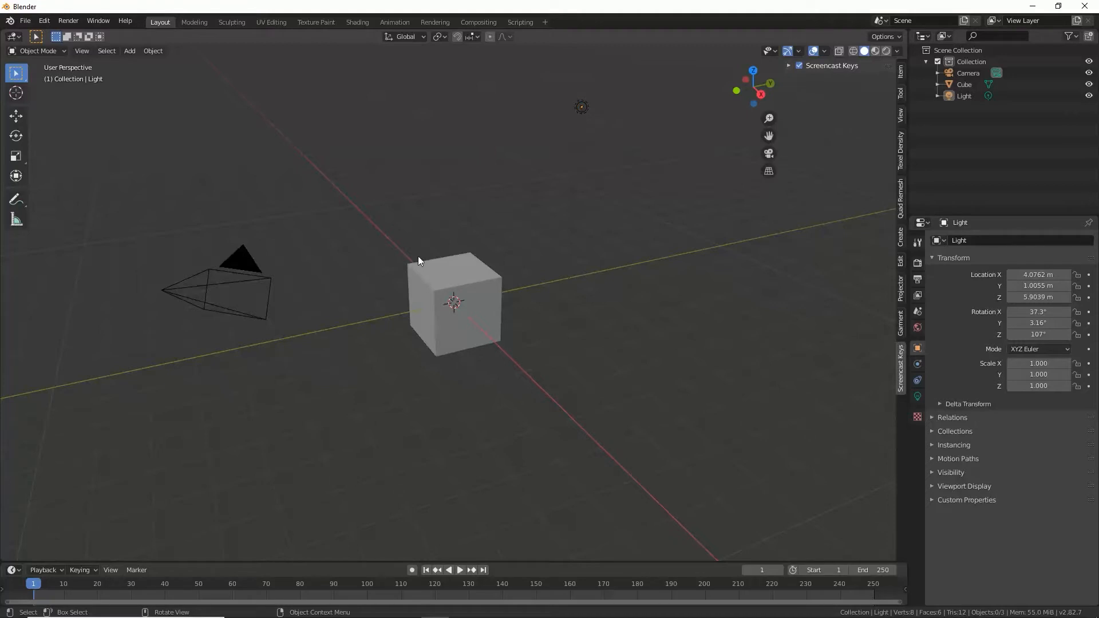
# Step: Delete the default light and camera from the scene
pyautogui.click(582, 108)
pyautogui.keyDown('shift'); pyautogui.click(260, 277); pyautogui.keyUp('shift')
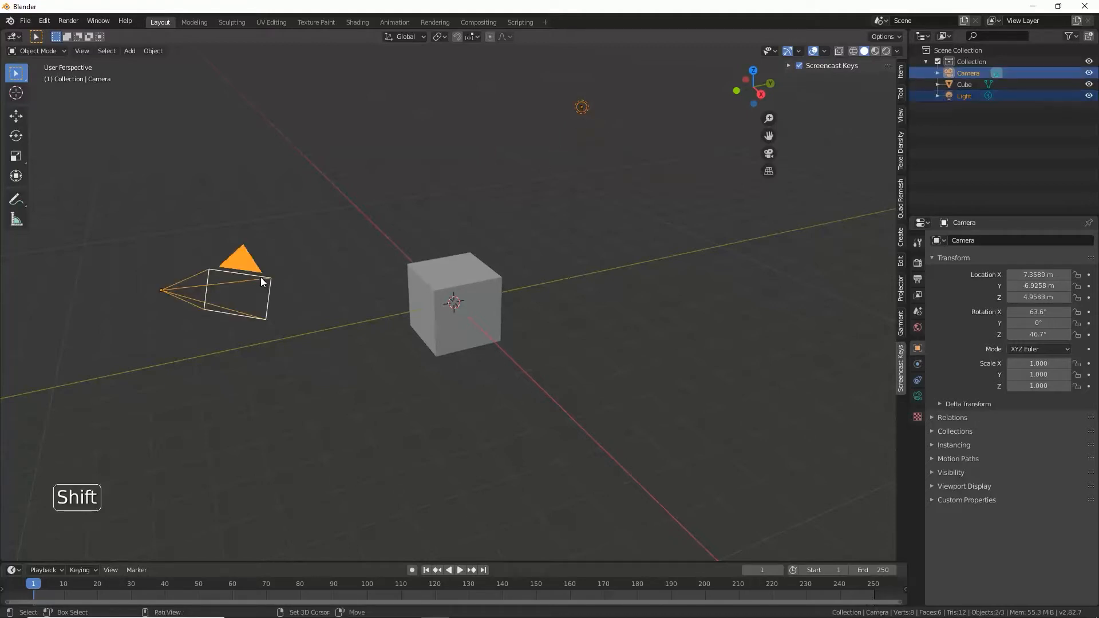
pyautogui.press('x')
pyautogui.click(261, 278)
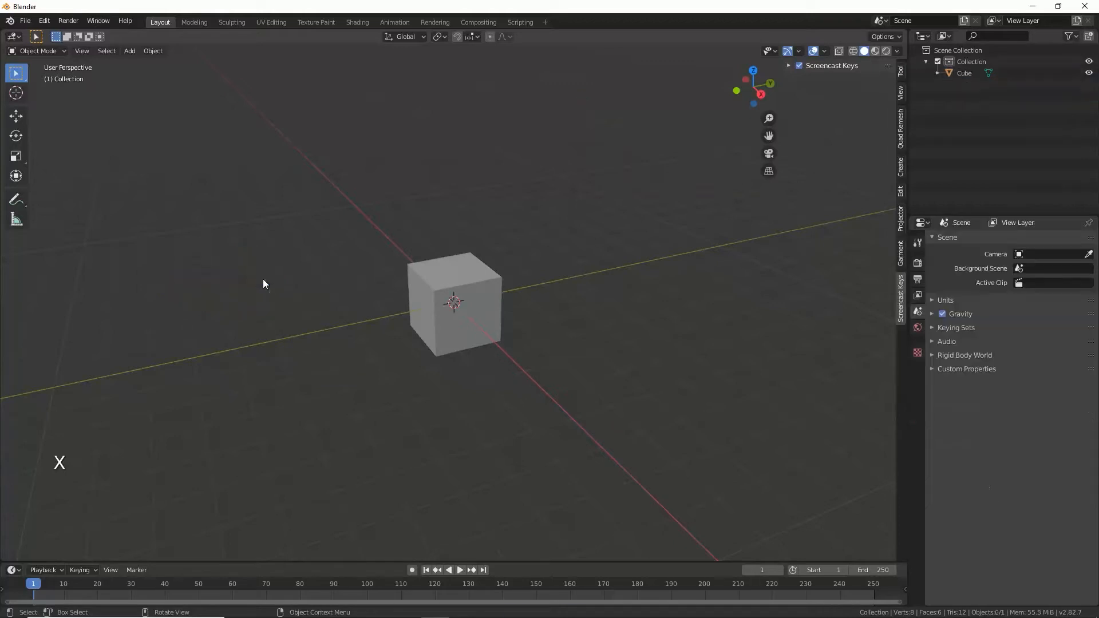
# Step: Bevel all edges of the cube in Edit Mode by about 0.48 m with one segment, and return to Object Mode
pyautogui.click(452, 271)
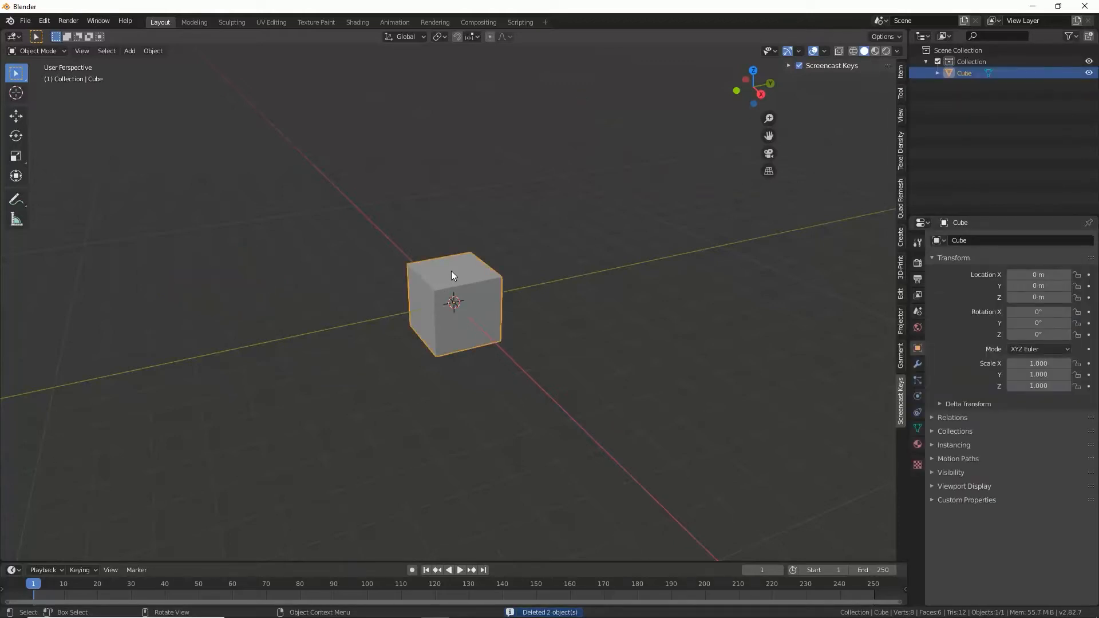
pyautogui.press('Tab')
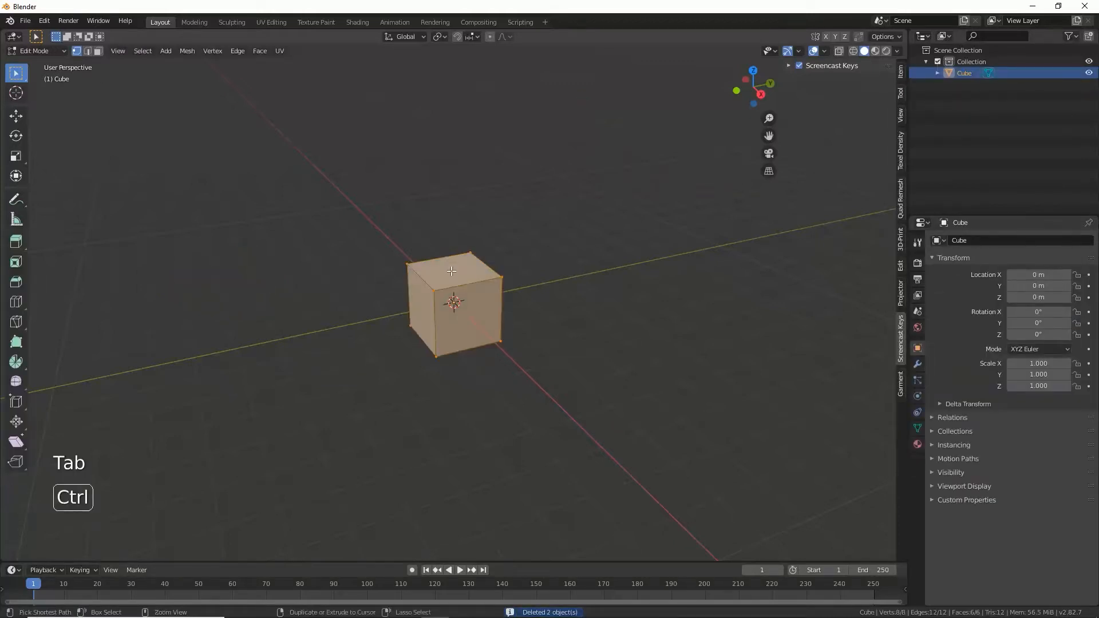
pyautogui.hotkey('ctrl', 'b')
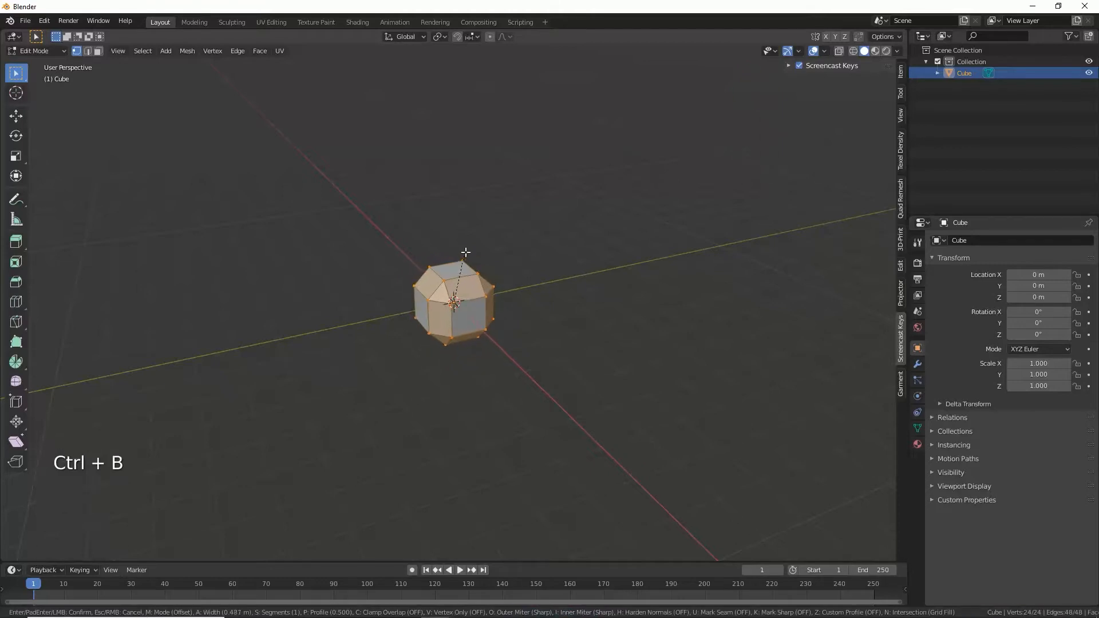
pyautogui.click(464, 254)
pyautogui.scroll(3, 463, 293)
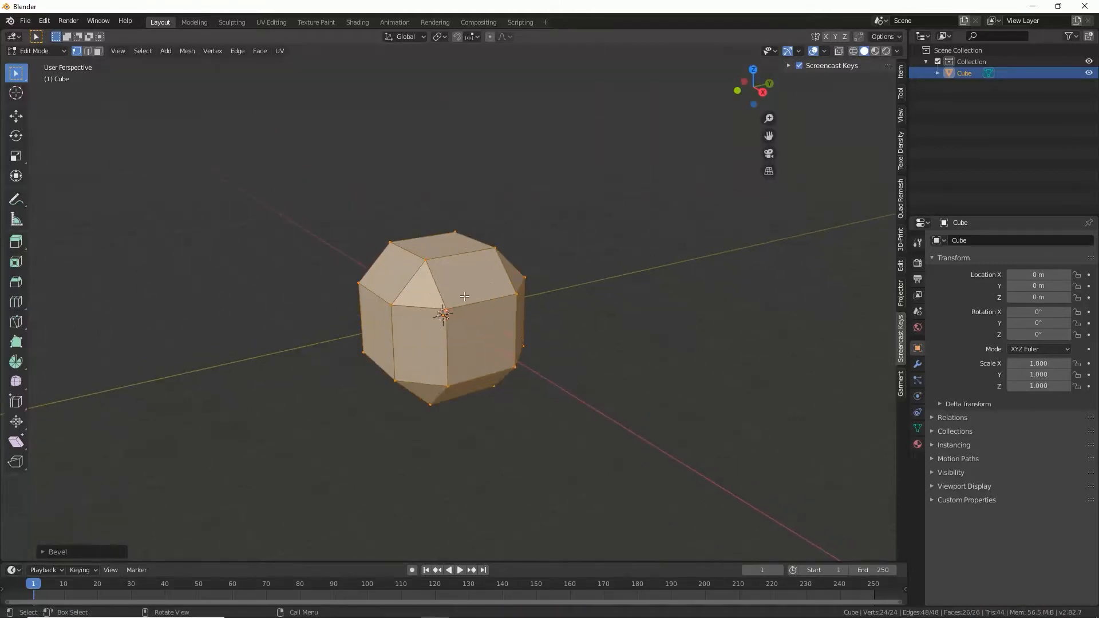
pyautogui.press('Tab')
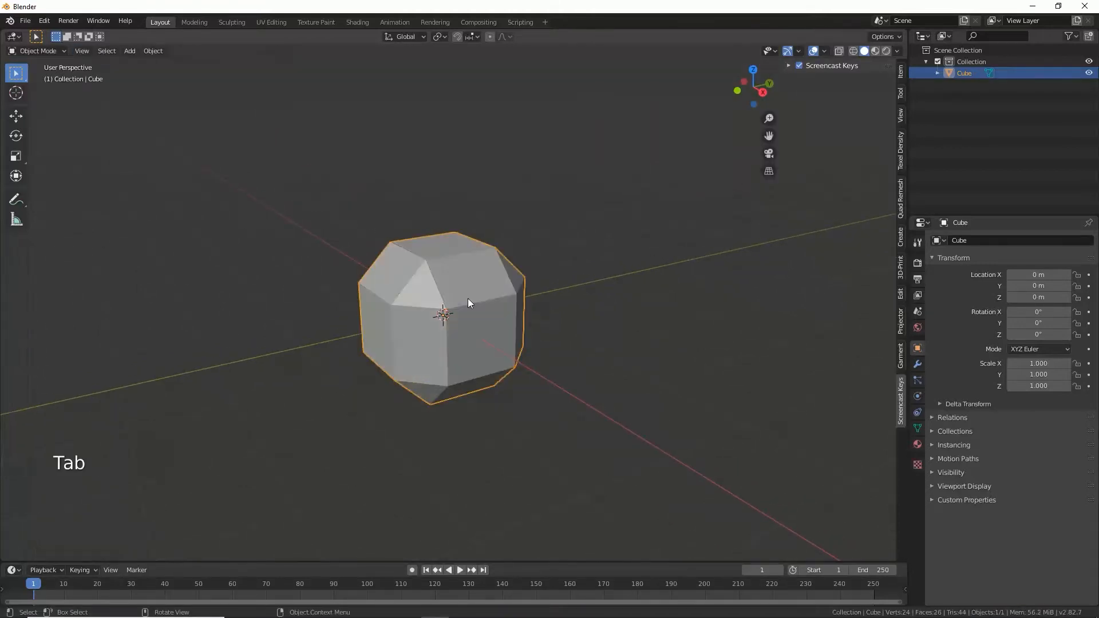
# Step: Add a Subdivision Surface modifier to the beveled cube and set its viewport subdivisions to 4
pyautogui.click(918, 365)
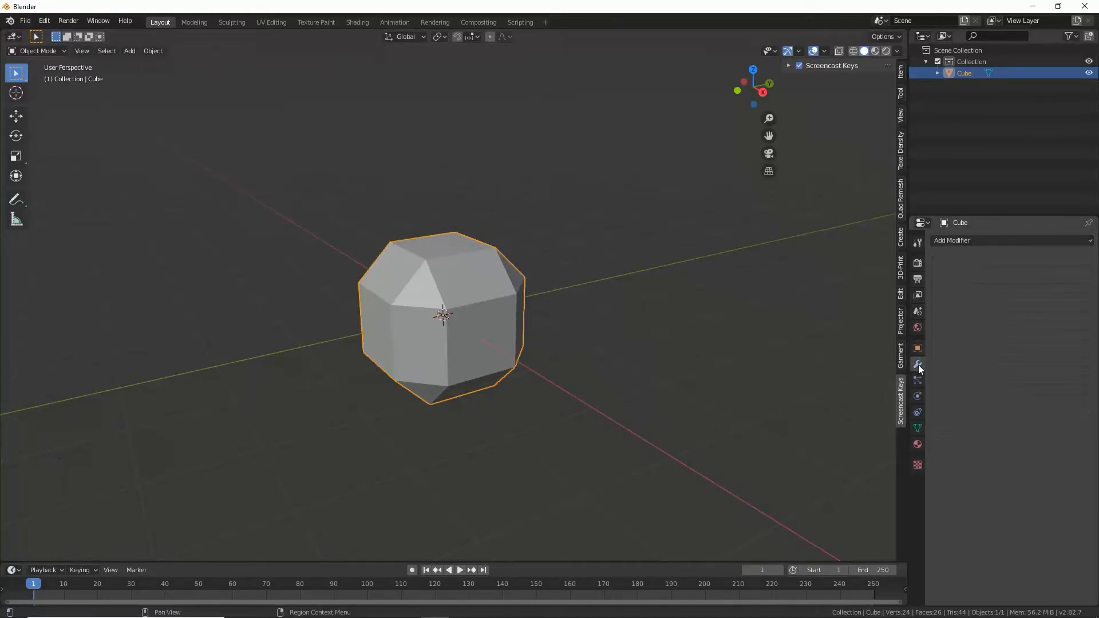
pyautogui.click(947, 243)
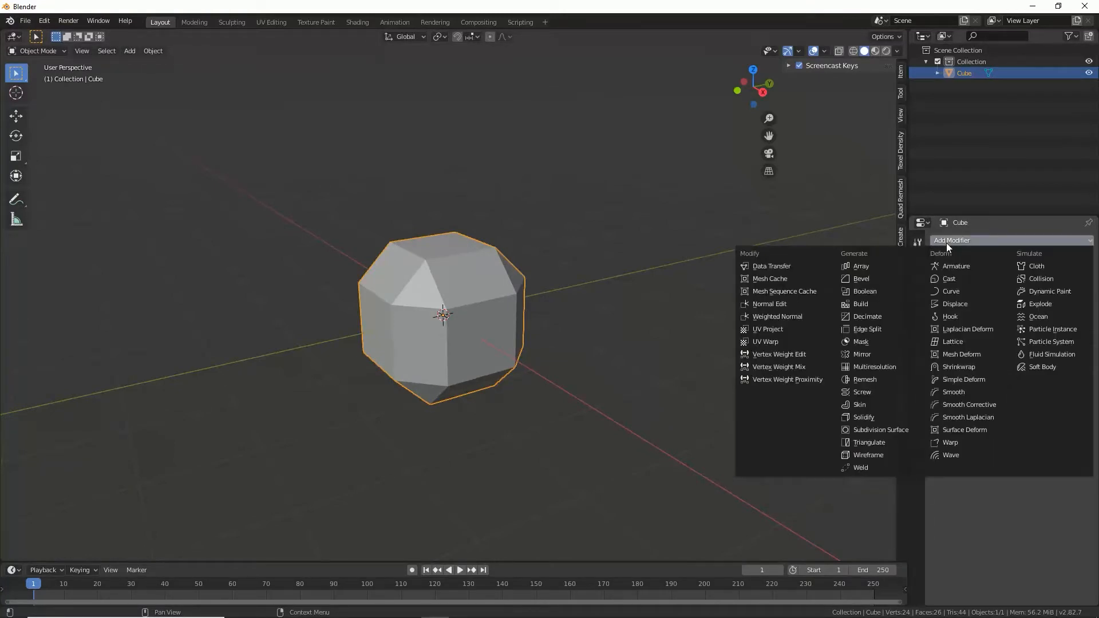
pyautogui.click(887, 428)
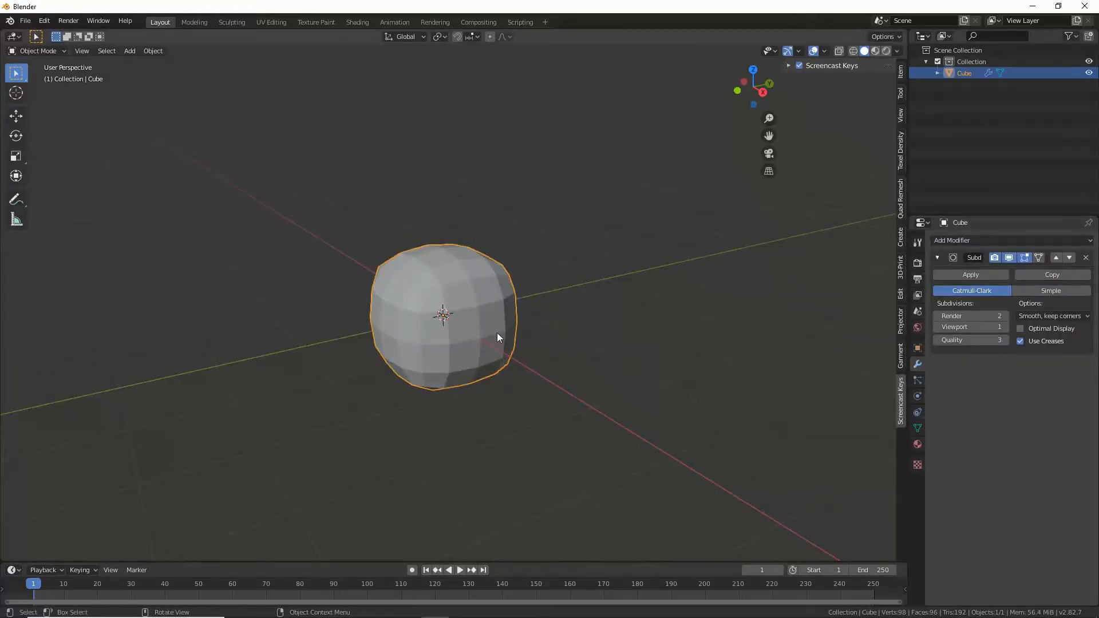
pyautogui.click(1006, 327)
pyautogui.click(1006, 326)
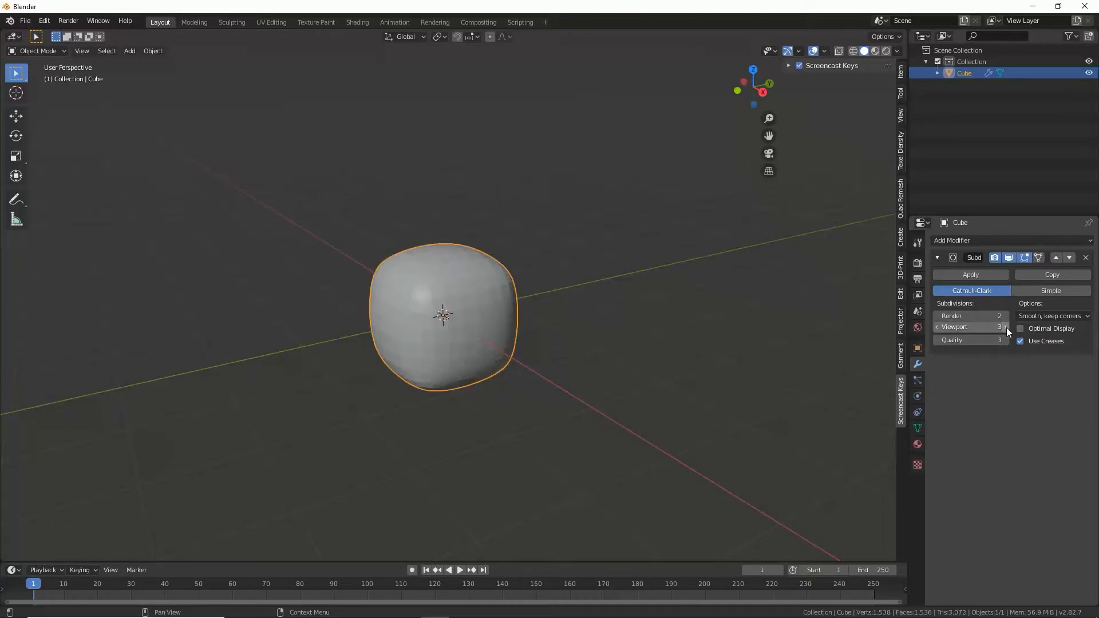
pyautogui.click(1006, 327)
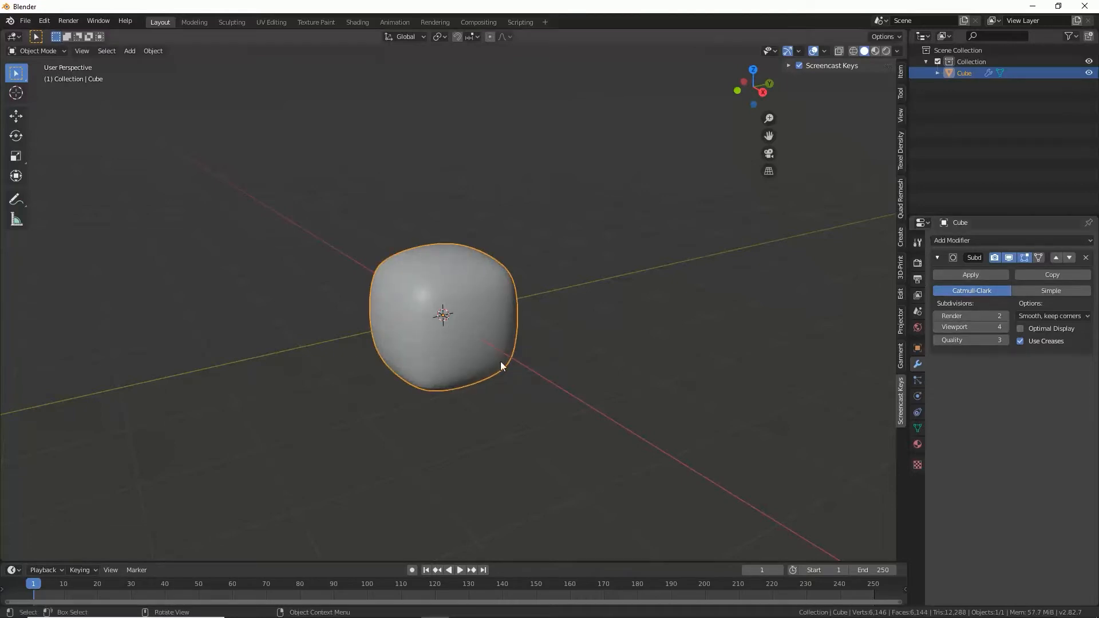
# Step: Add a Displace modifier to the cube and give it a new texture named "rock"
pyautogui.click(955, 239)
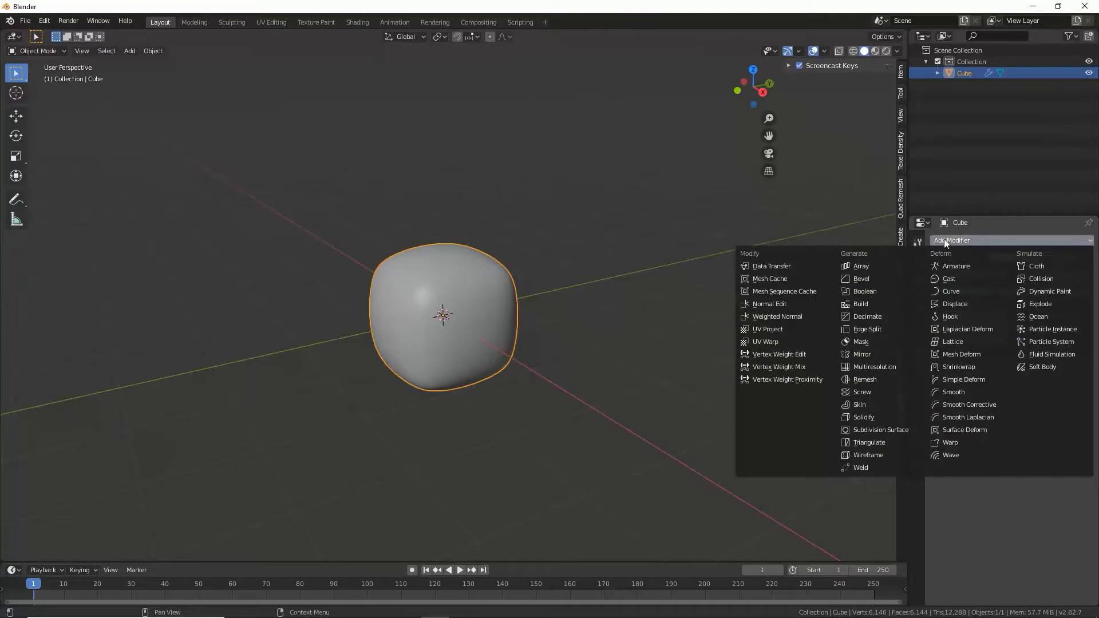
pyautogui.click(950, 303)
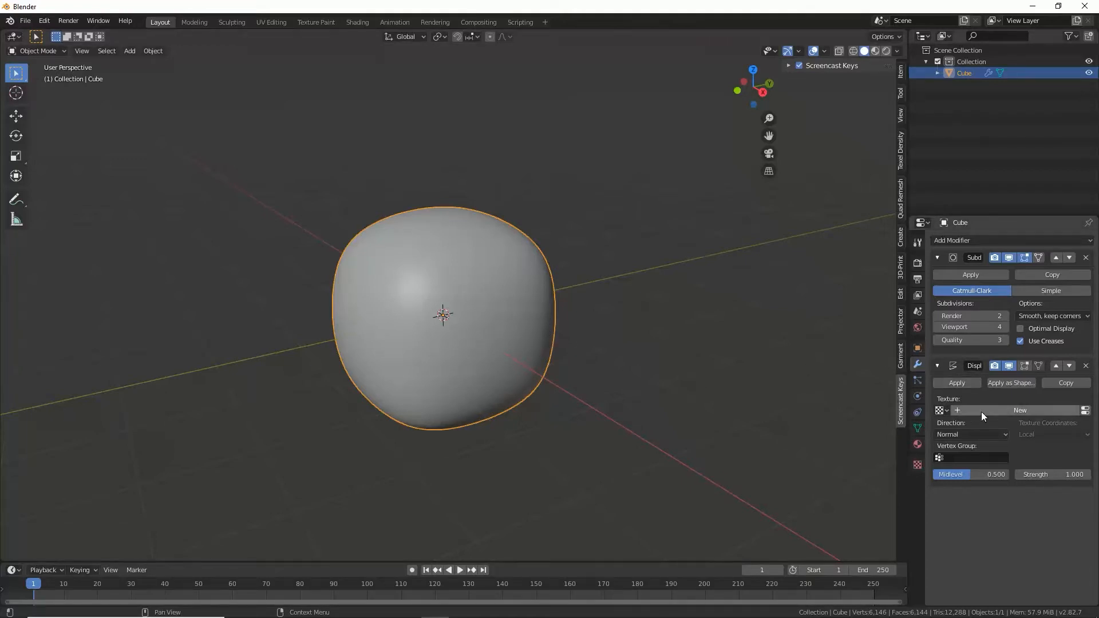
pyautogui.click(1019, 411)
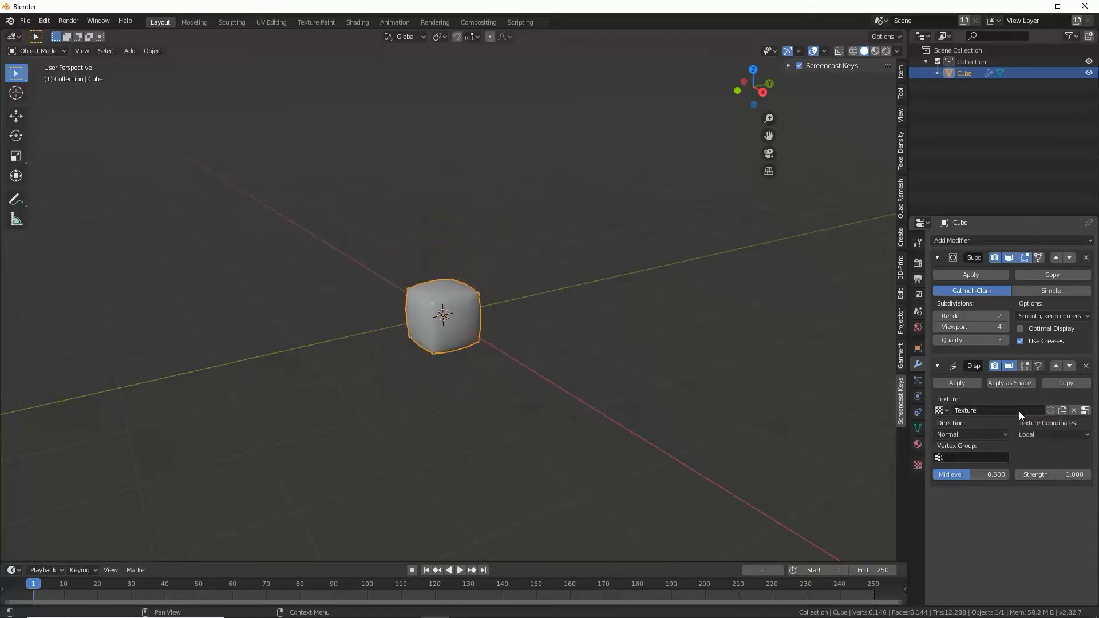
pyautogui.doubleClick(1014, 411)
pyautogui.press('BackSpace')
pyautogui.press('BackSpace')
pyautogui.press('BackSpace')
pyautogui.write('roc')
# Step: Set the type of the rock displacement texture to Voronoi
pyautogui.click(918, 466)
pyautogui.click(918, 466)
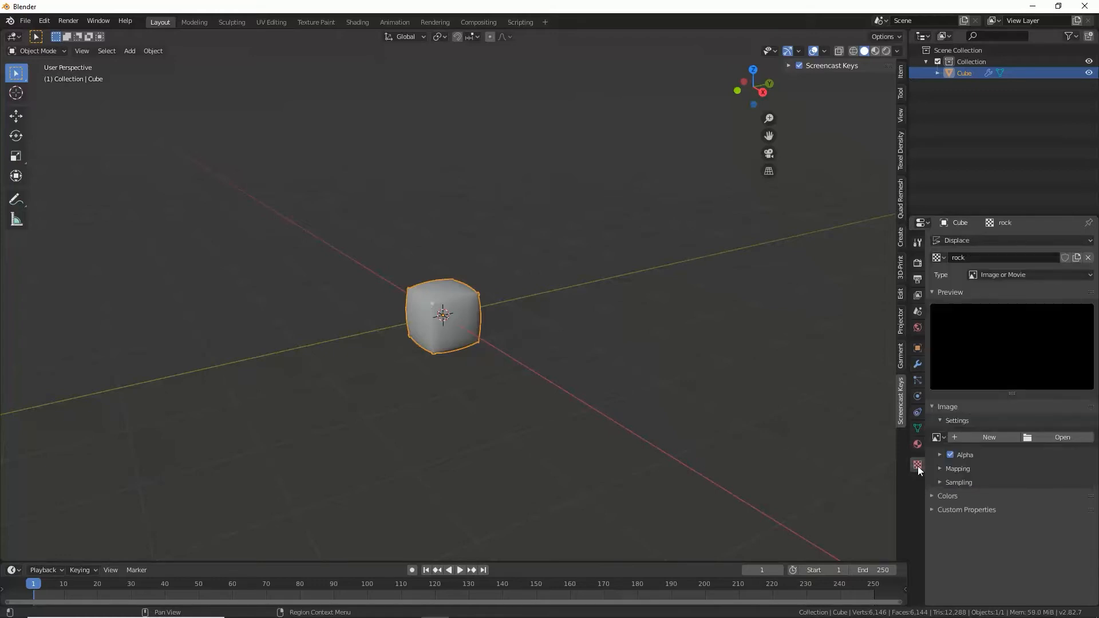
pyautogui.click(1036, 276)
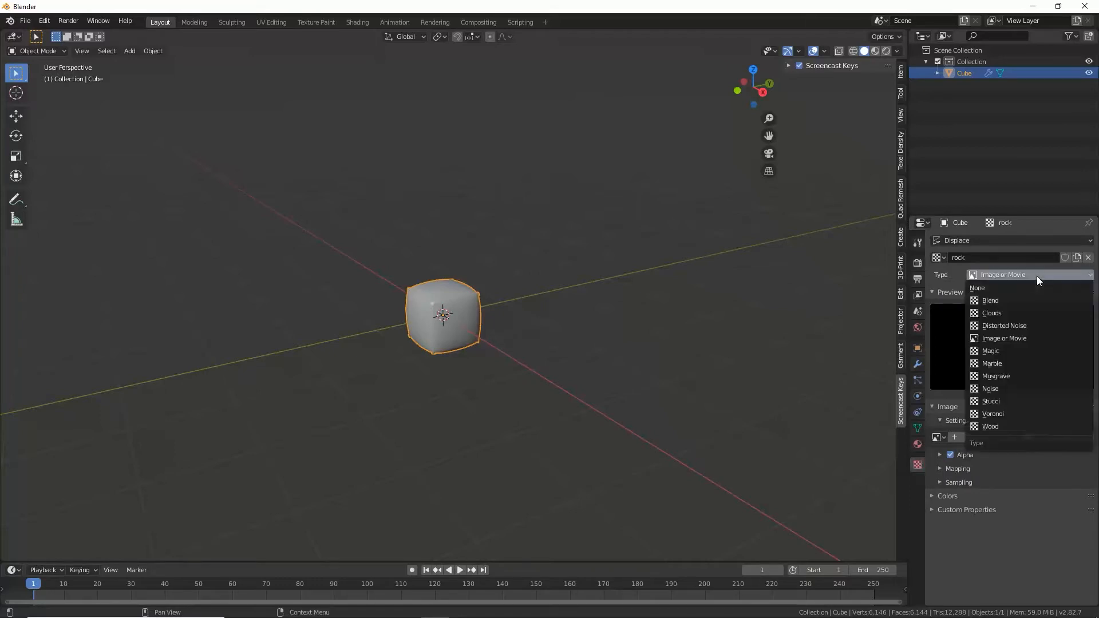
pyautogui.click(994, 412)
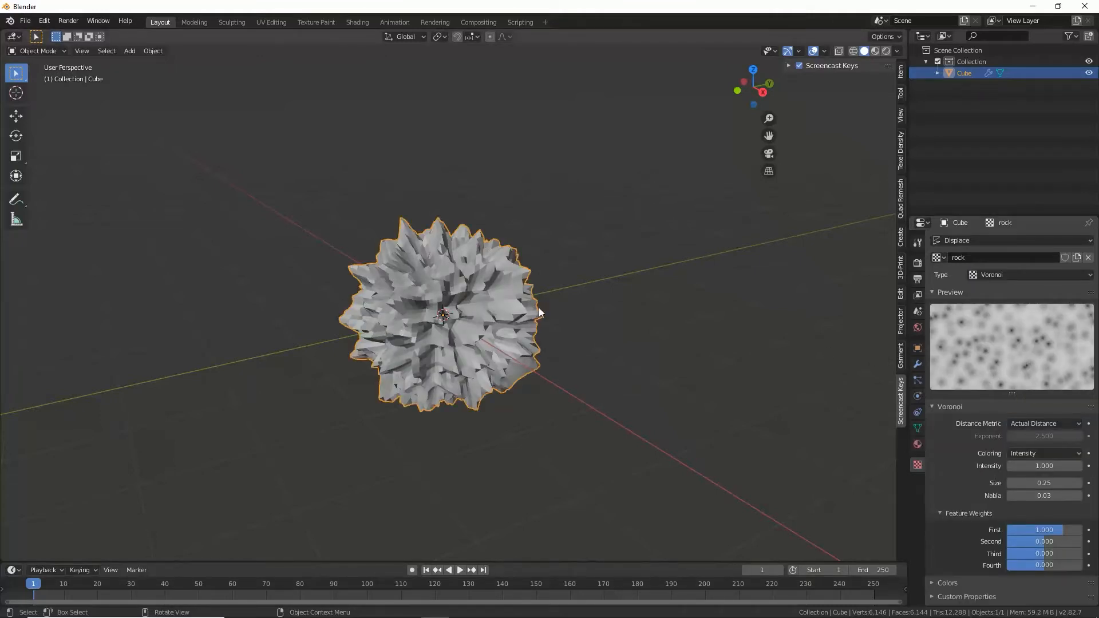
pyautogui.moveTo(538, 308); pyautogui.dragTo(470, 323, button='middle')
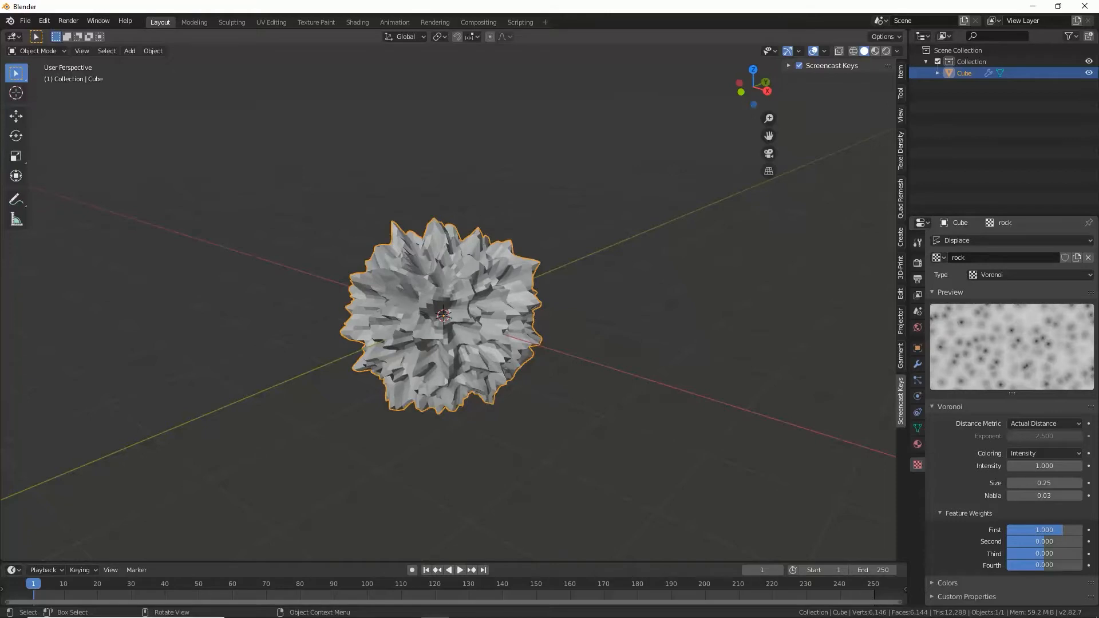
# Step: Set the Voronoi texture's distance metric to Distance Squared and its size to 1.03
pyautogui.click(1053, 425)
pyautogui.click(1043, 452)
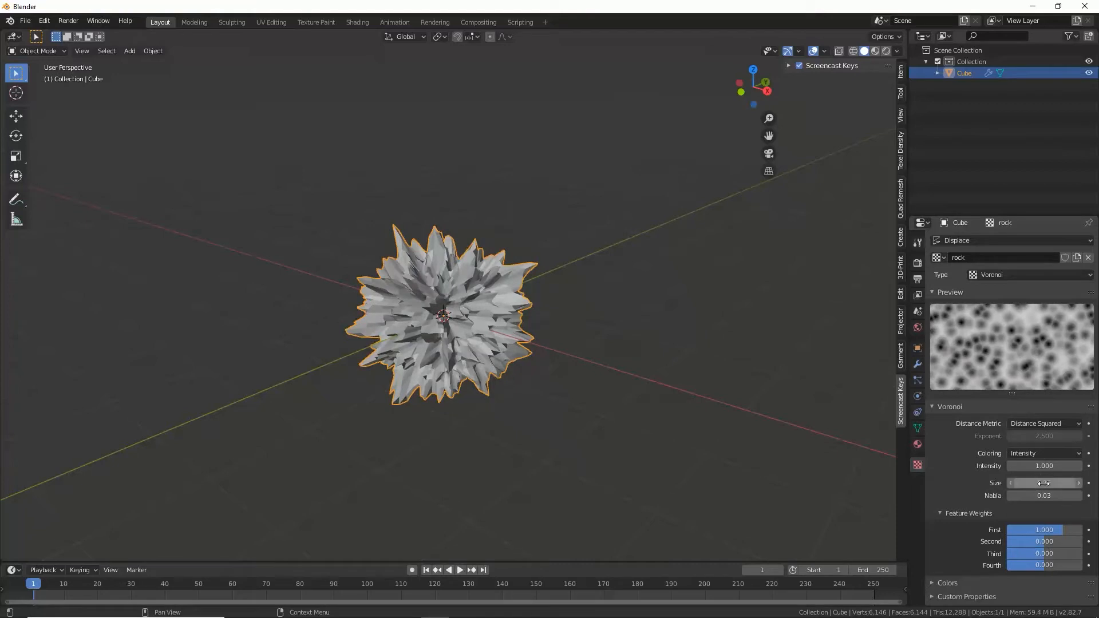
pyautogui.moveTo(1044, 484); pyautogui.dragTo(1094, 484)
pyautogui.moveTo(503, 370); pyautogui.dragTo(400, 277, button='middle')
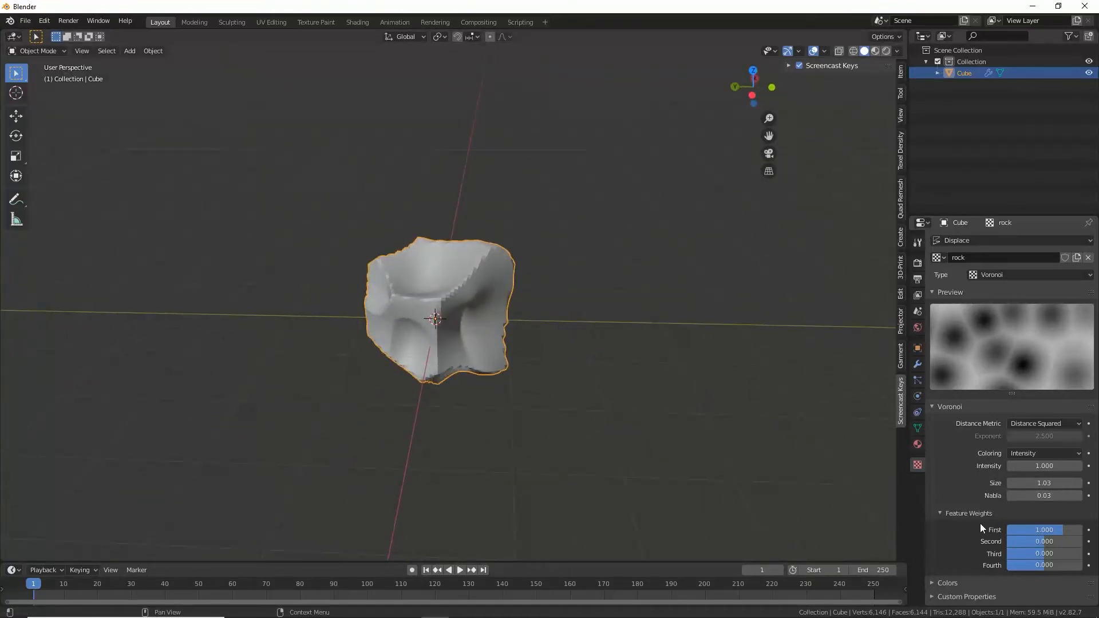
# Step: Lower the rock texture's color contrast to 0.610
pyautogui.click(934, 583)
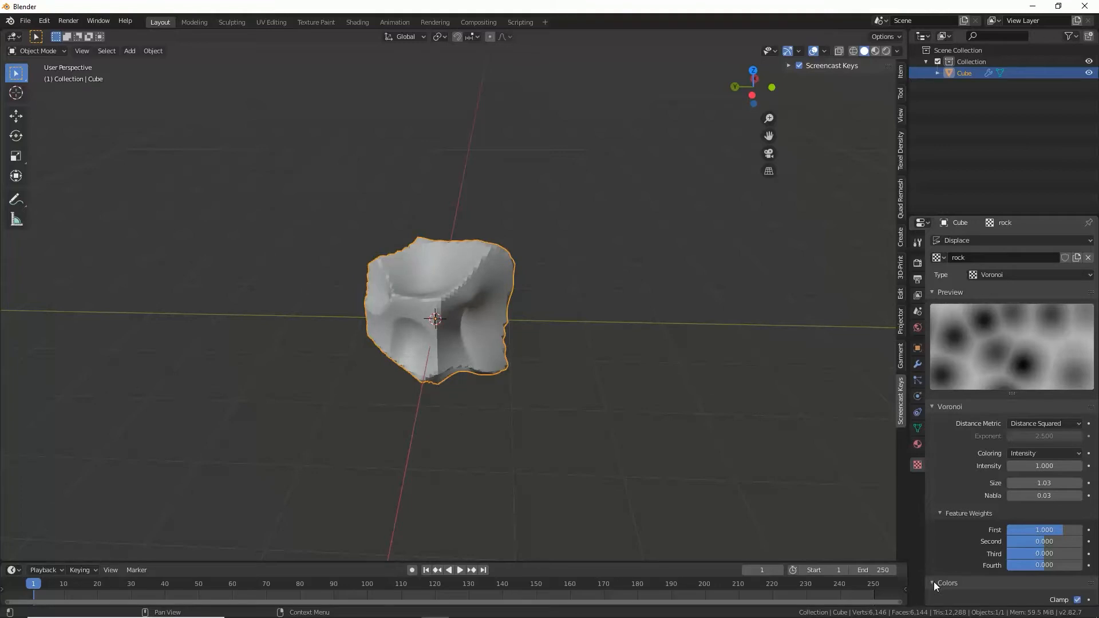
pyautogui.scroll(-5, 981, 579)
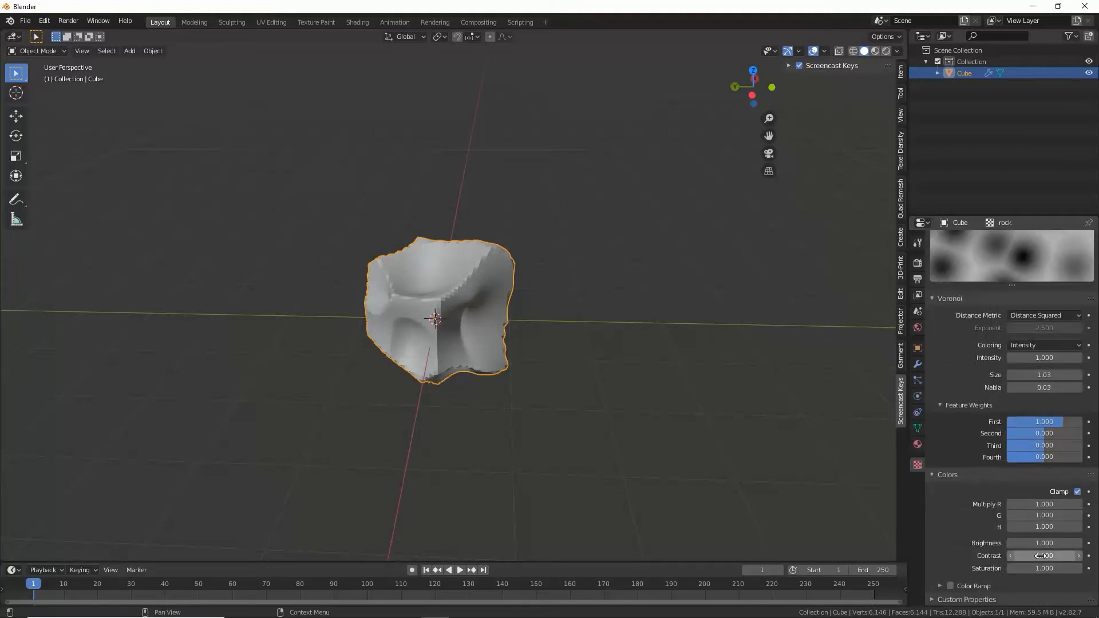
pyautogui.moveTo(1046, 557)
pyautogui.mouseDown()
pyautogui.moveTo(1001, 557)
pyautogui.moveTo(1010, 557)
pyautogui.mouseUp()
pyautogui.moveTo(444, 335); pyautogui.dragTo(648, 323, button='middle')
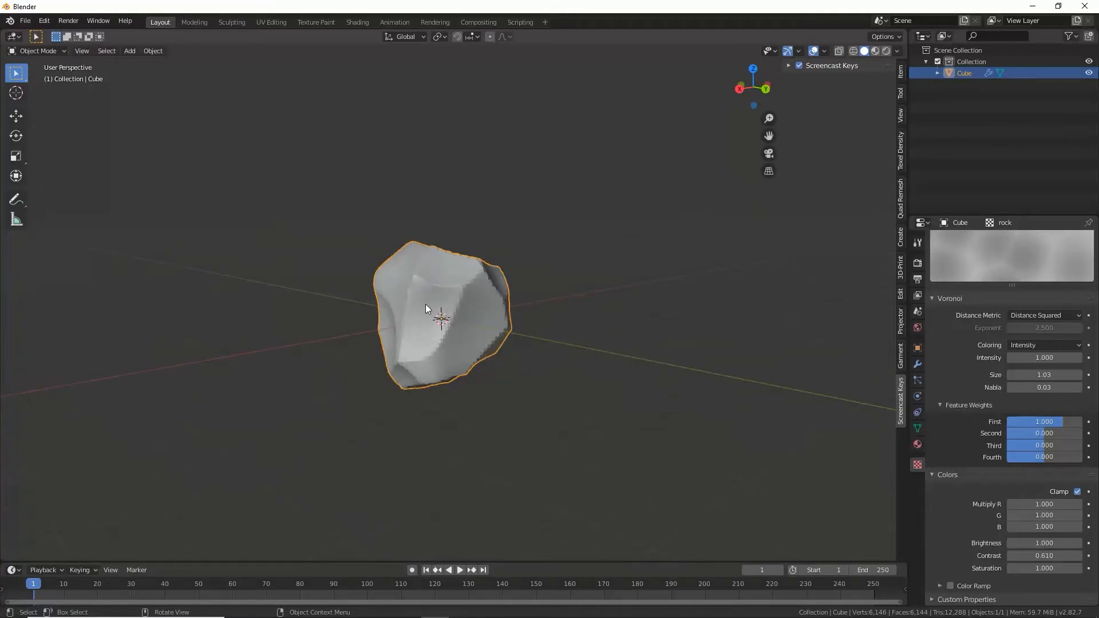
pyautogui.moveTo(425, 309); pyautogui.dragTo(239, 90, button='middle')
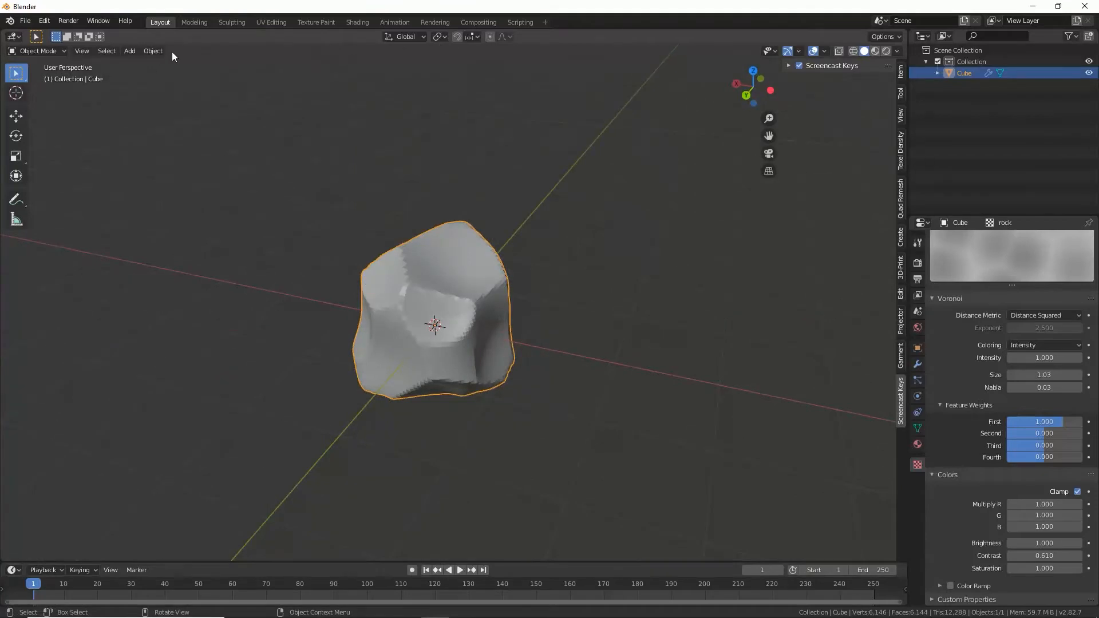
# Step: Apply Shade Smooth to the displaced cube
pyautogui.click(153, 51)
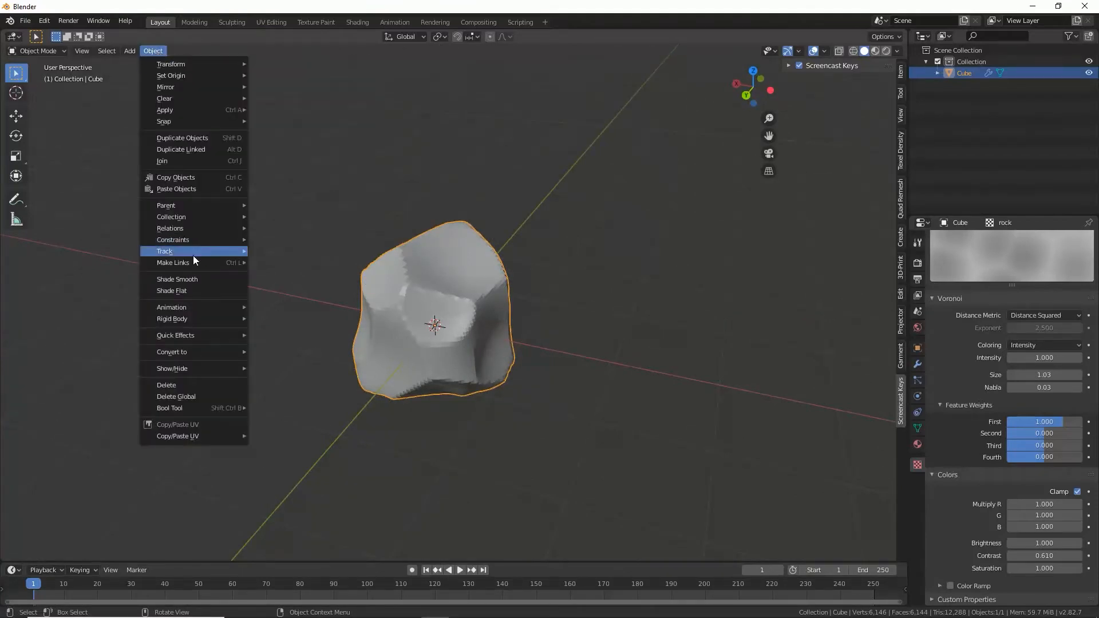
pyautogui.click(199, 279)
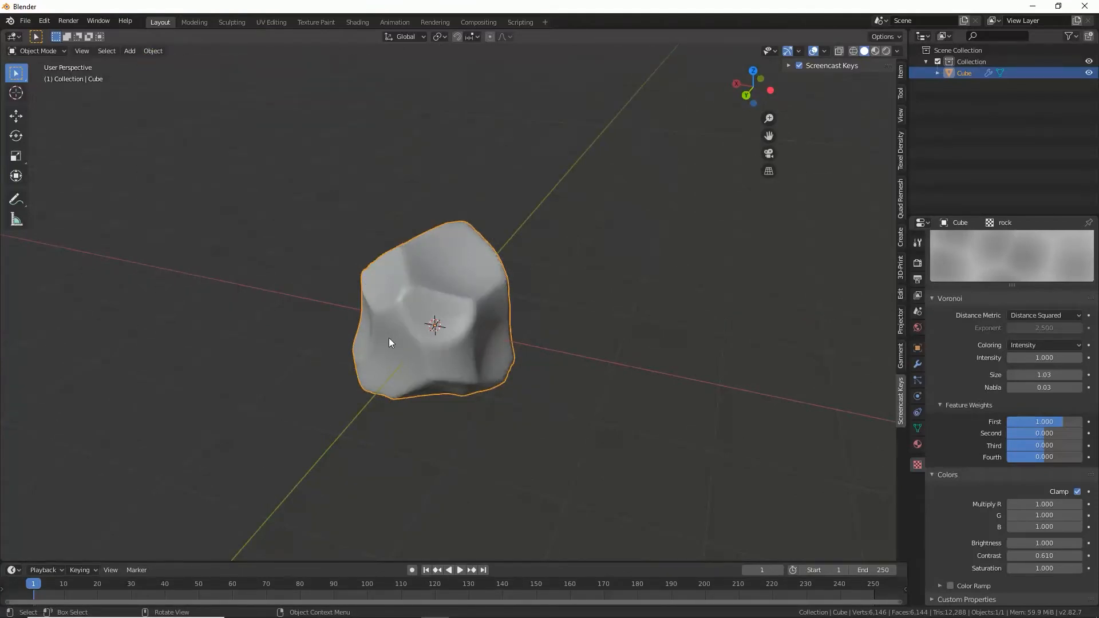
pyautogui.moveTo(387, 341); pyautogui.dragTo(447, 337, button='middle')
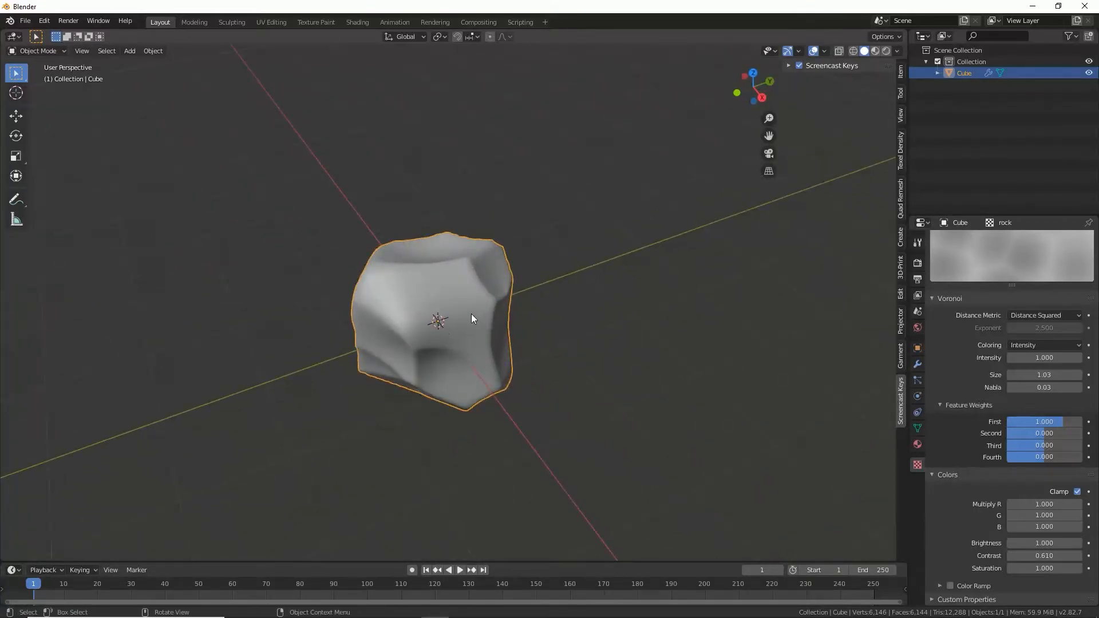
# Step: Rename the Cube object to "rock"
pyautogui.click(918, 364)
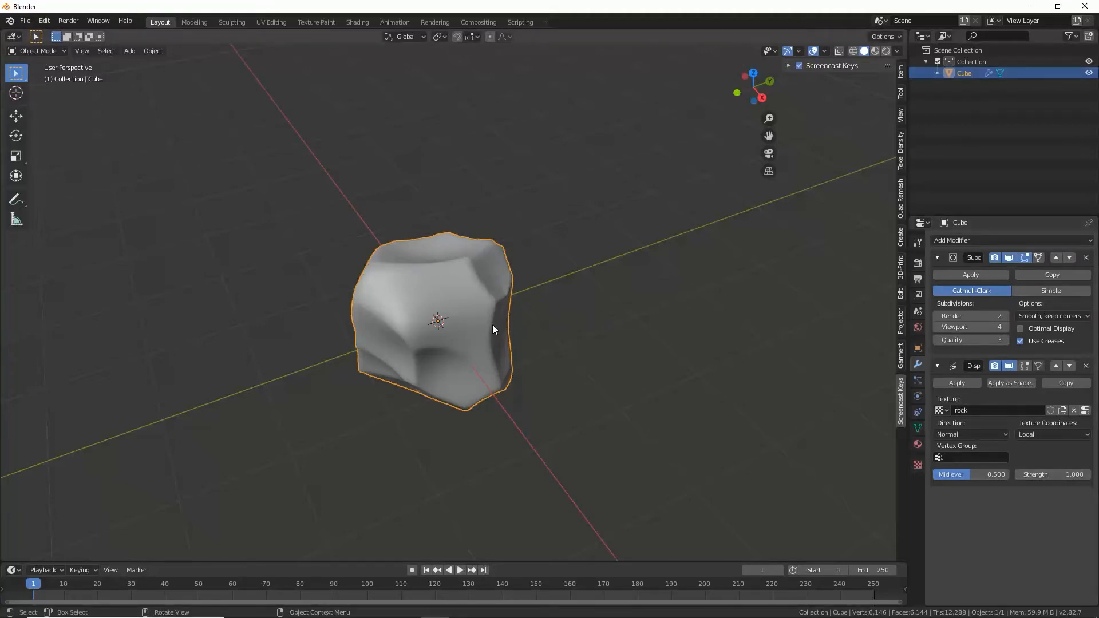
pyautogui.doubleClick(963, 74)
pyautogui.write('r')
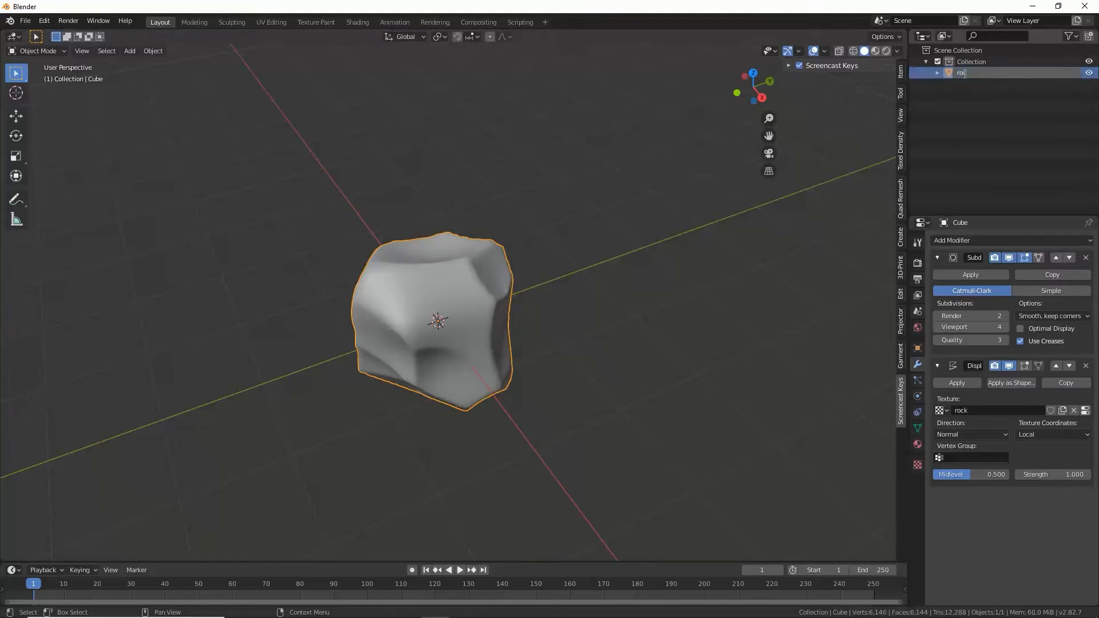
pyautogui.write('ock')
pyautogui.press('Return')
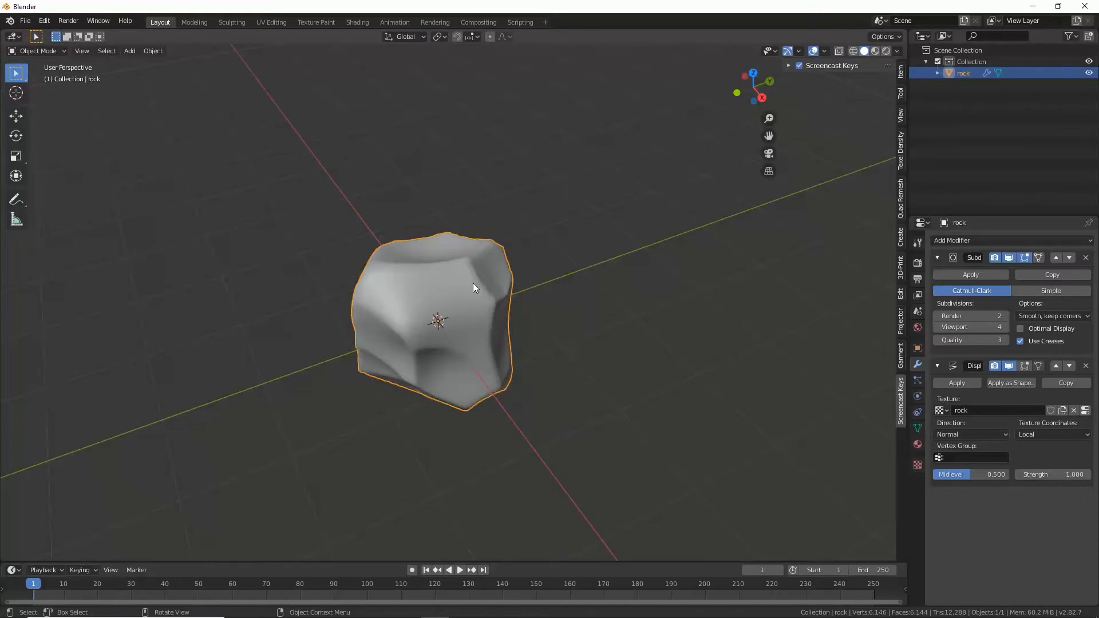
# Step: Duplicate the rock in place and hide the copy, leaving the original rock selected
pyautogui.hotkey('shift', 'd')
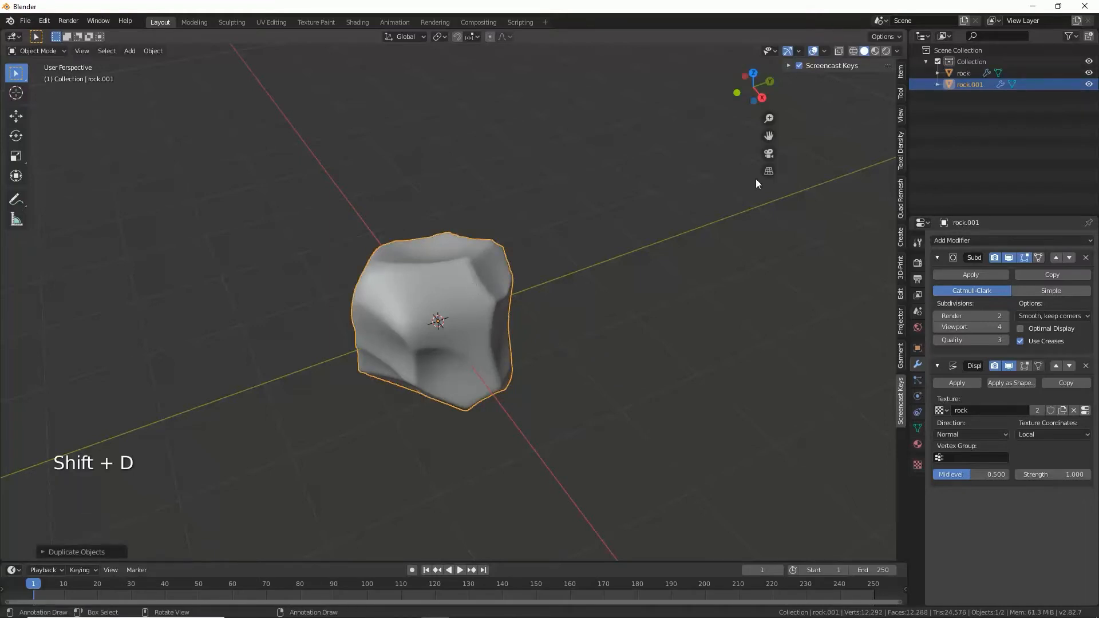
pyautogui.click(1090, 84)
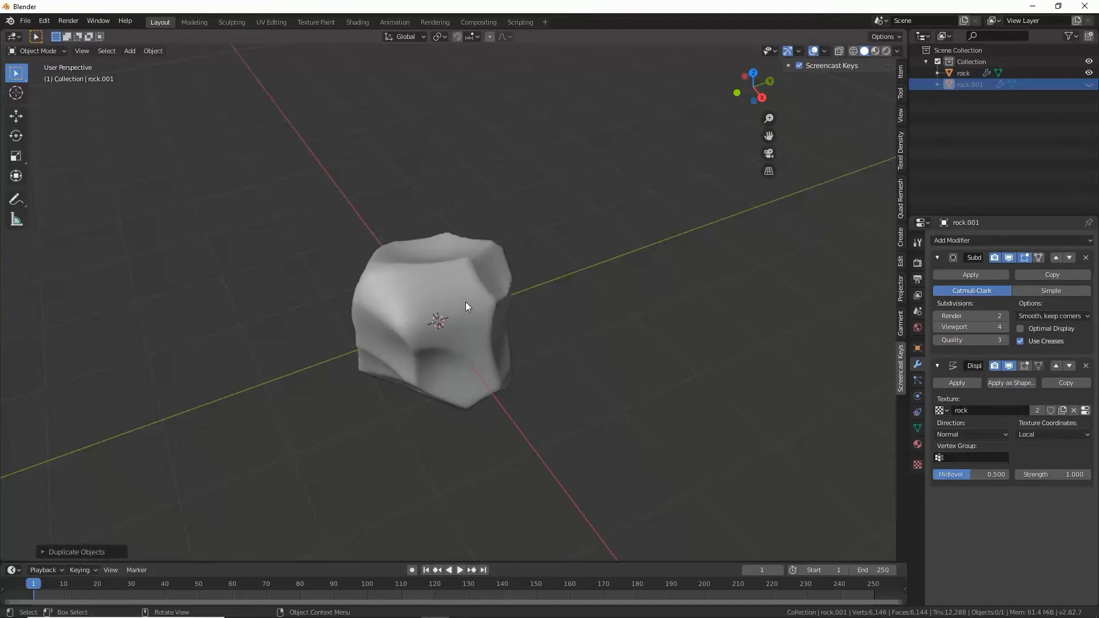
pyautogui.click(966, 72)
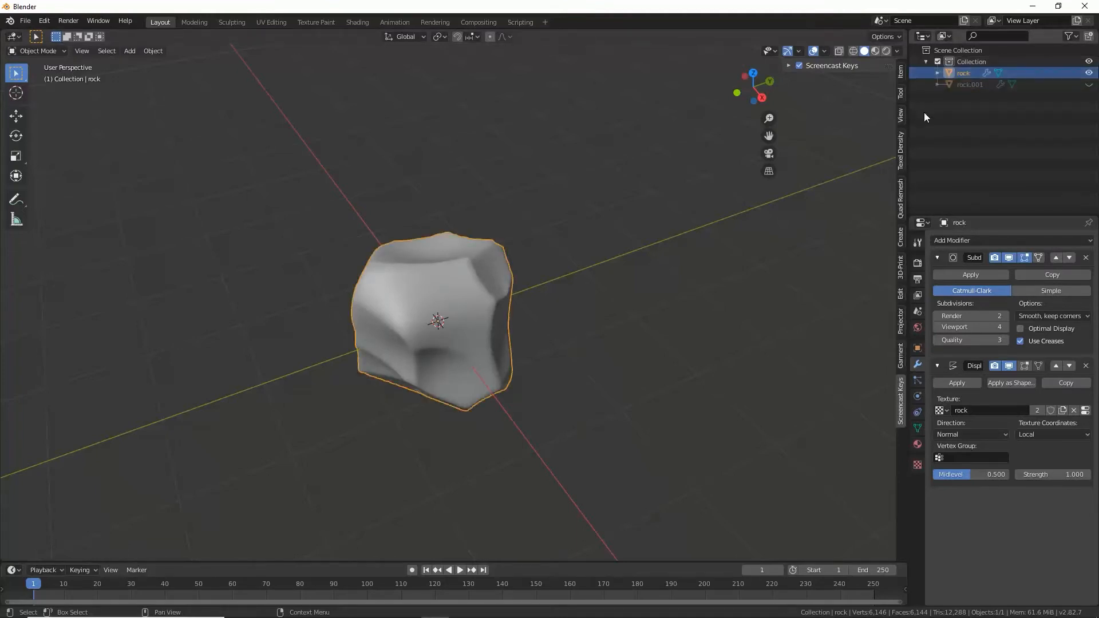
pyautogui.moveTo(492, 319); pyautogui.dragTo(468, 303, button='middle')
pyautogui.scroll(2, 469, 304)
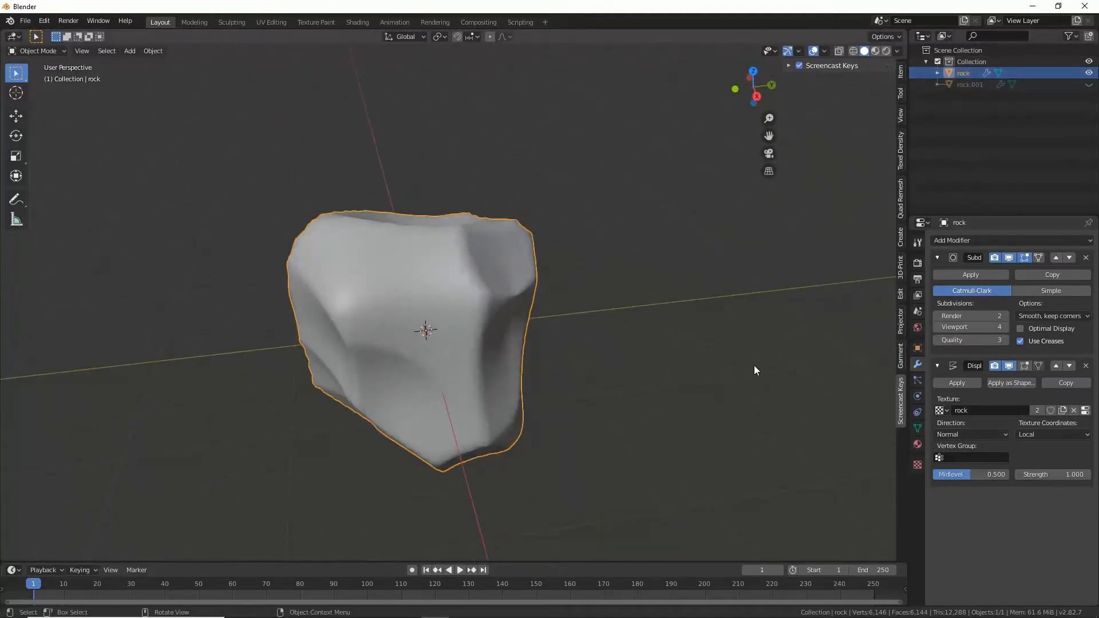
# Step: Apply the rock's Subdivision Surface and Displace modifiers and check the resulting mesh in Edit Mode
pyautogui.click(982, 273)
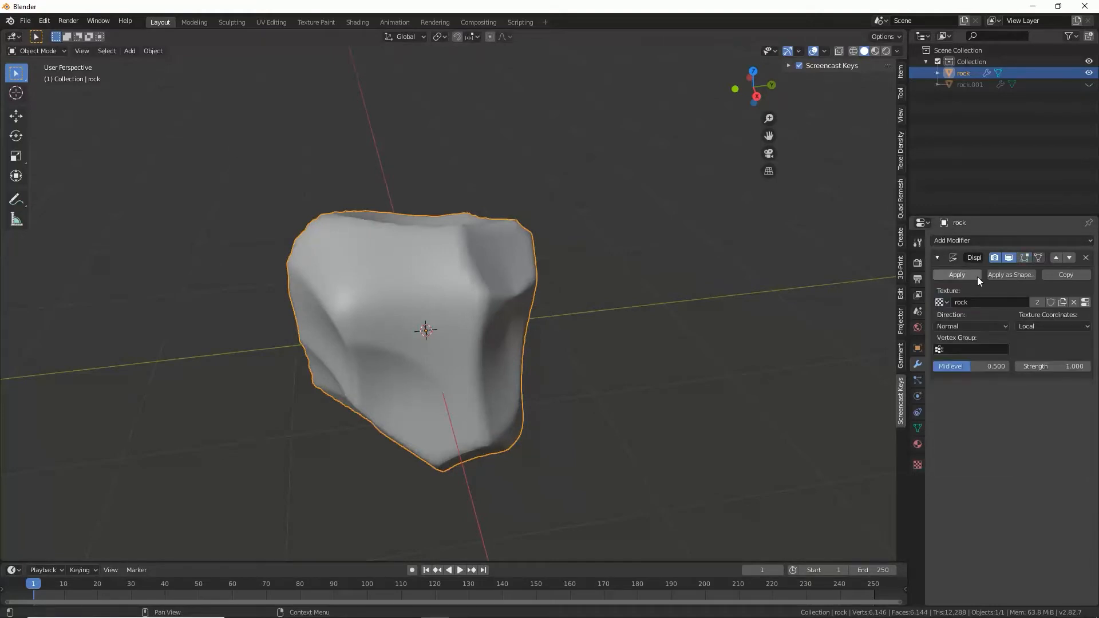
pyautogui.click(975, 278)
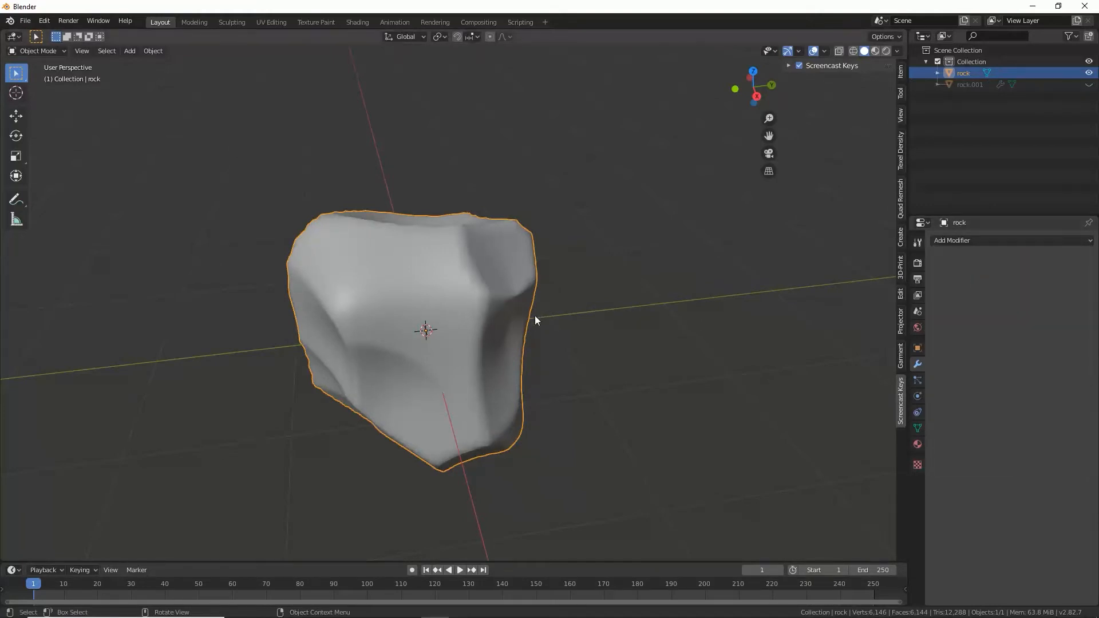
pyautogui.press('Tab')
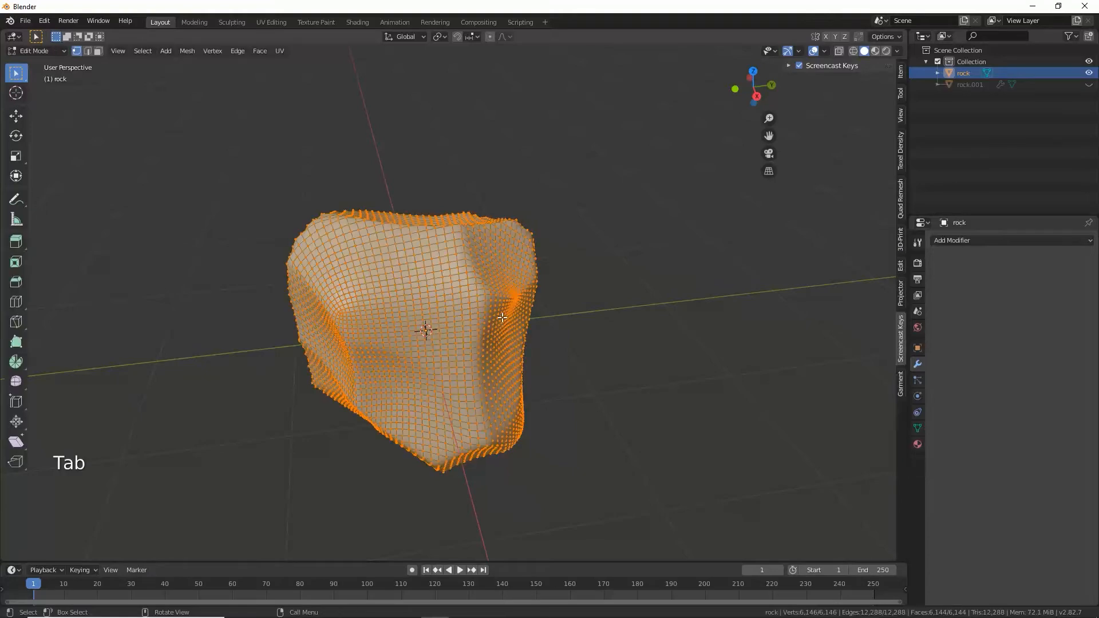
pyautogui.moveTo(503, 317); pyautogui.dragTo(480, 375, button='middle')
pyautogui.press('Tab')
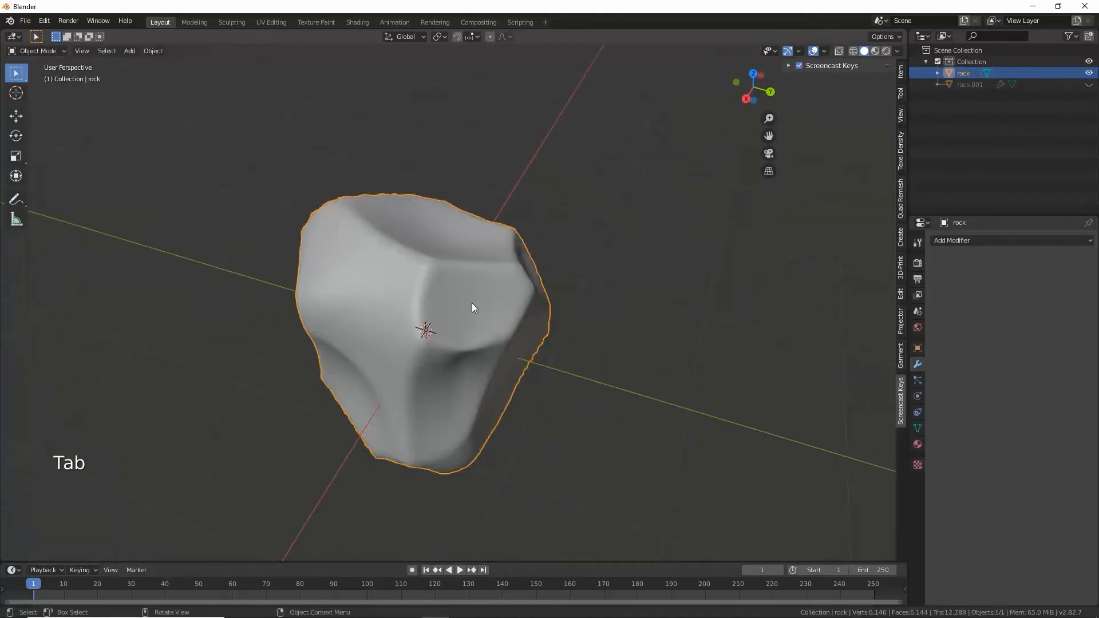
# Step: Add a Collapse Decimate modifier to the rock, lower its ratio, apply it and inspect the reduced mesh in Edit Mode
pyautogui.moveTo(473, 307); pyautogui.dragTo(630, 332, button='middle')
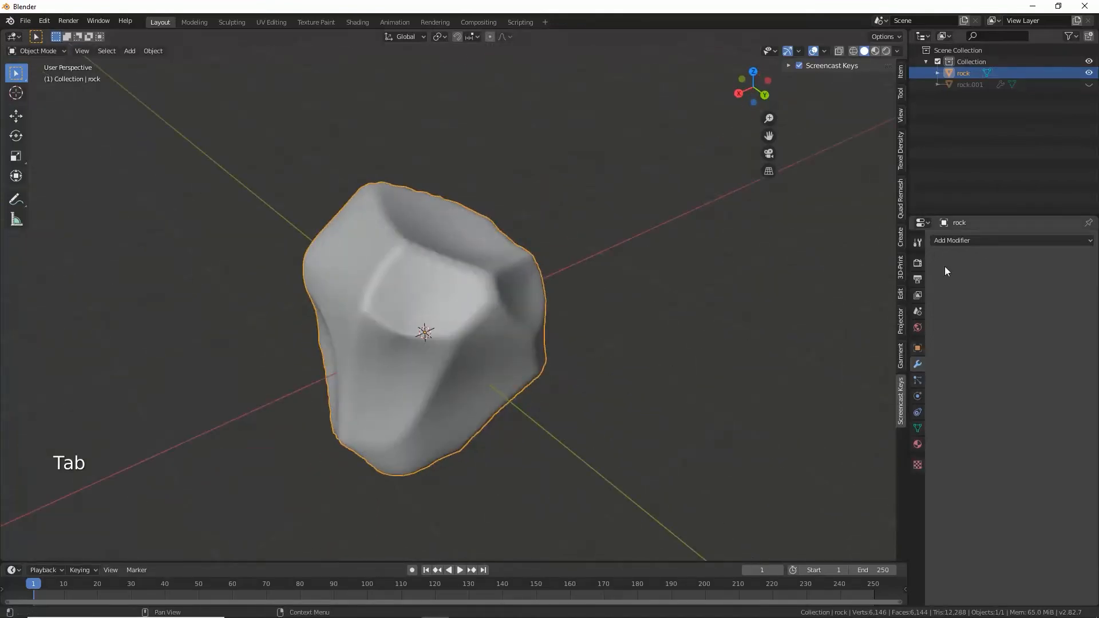
pyautogui.click(947, 243)
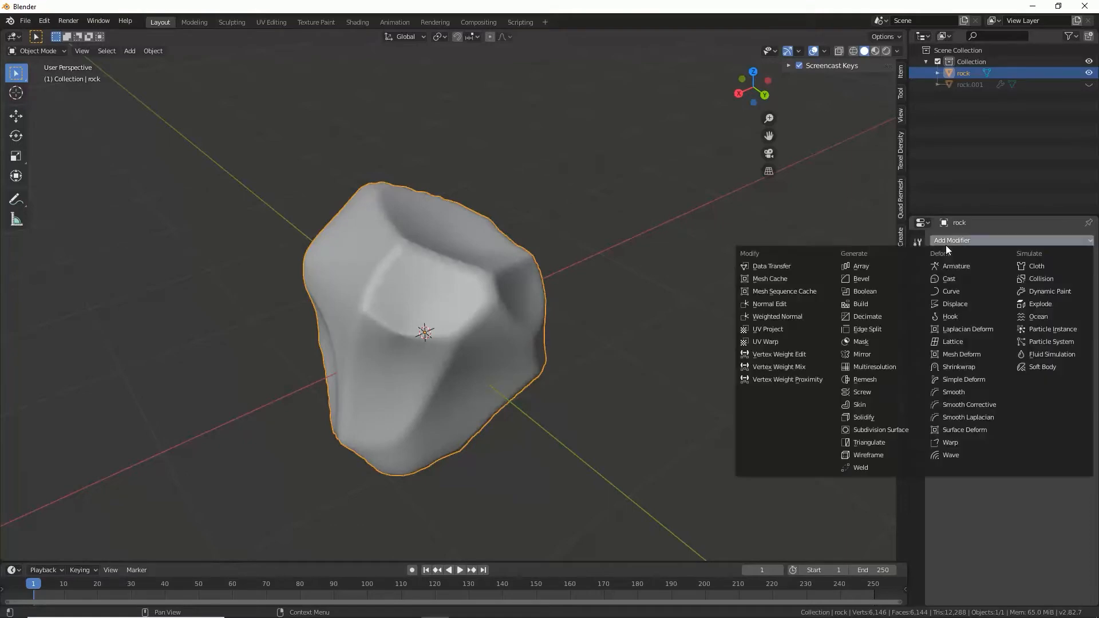
pyautogui.click(881, 316)
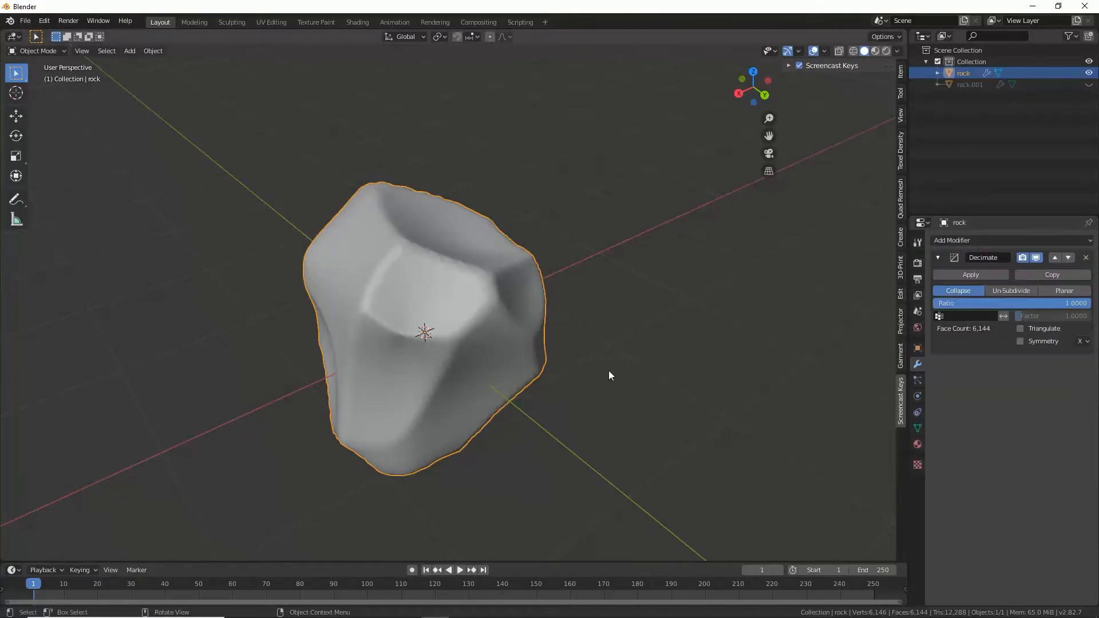
pyautogui.moveTo(609, 376); pyautogui.dragTo(644, 352, button='middle')
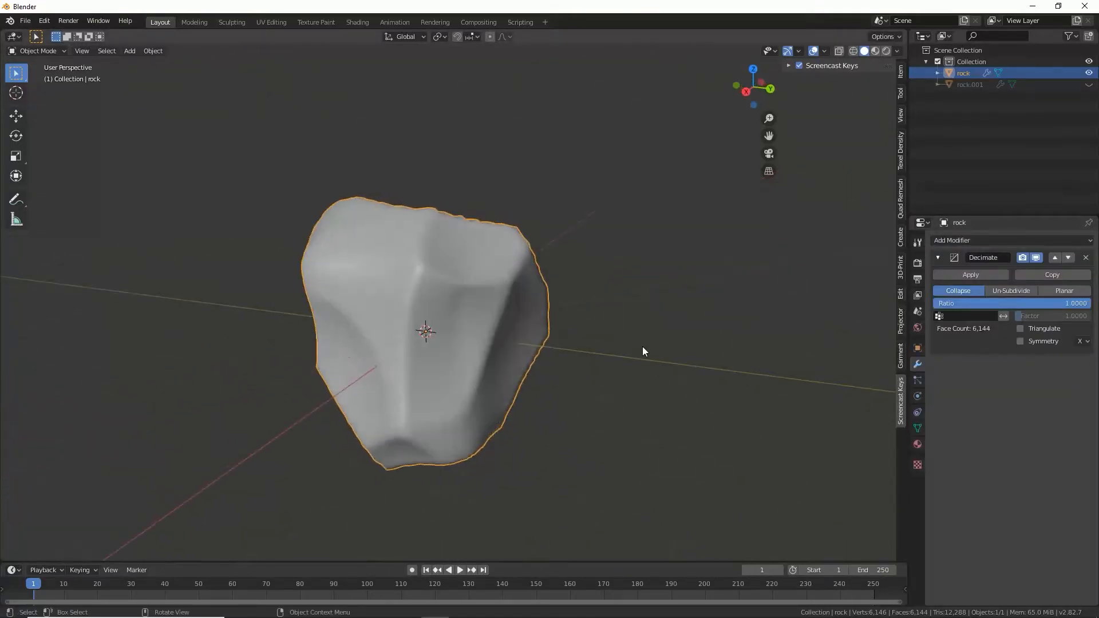
pyautogui.moveTo(493, 348); pyautogui.dragTo(550, 367, button='middle')
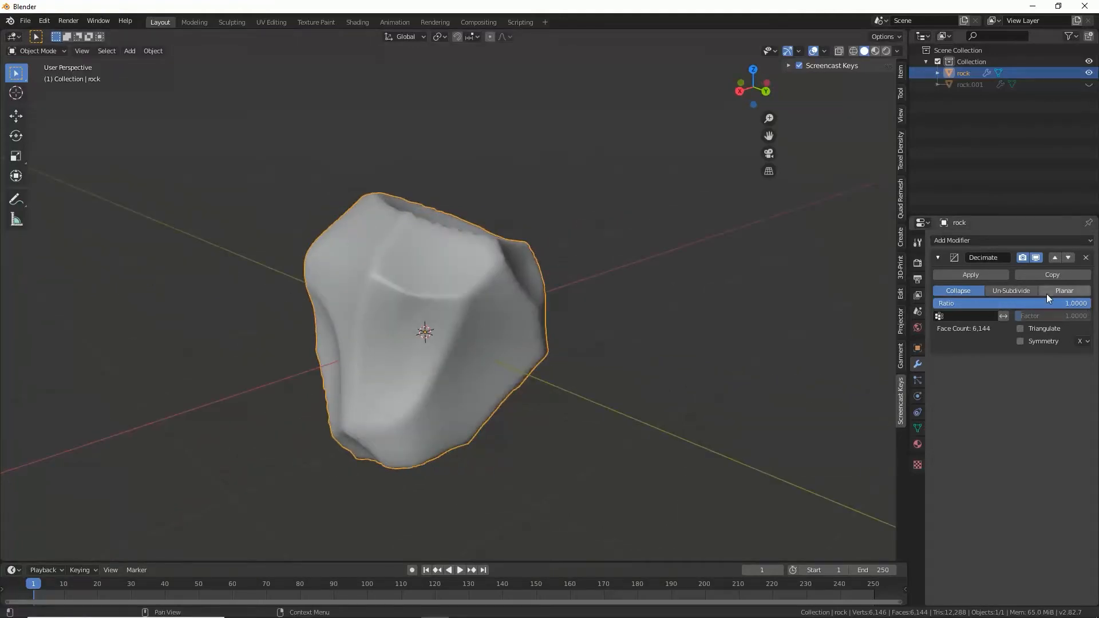
pyautogui.moveTo(1074, 304); pyautogui.dragTo(1001, 304)
pyautogui.moveTo(537, 410); pyautogui.dragTo(498, 413, button='middle')
pyautogui.click(950, 275)
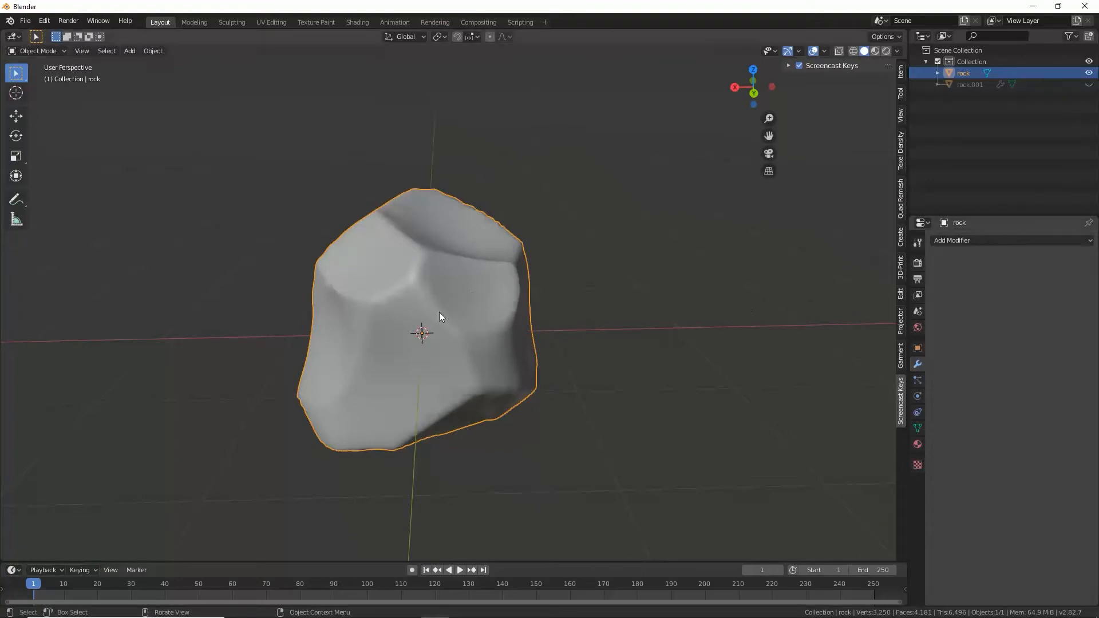
pyautogui.press('Tab')
pyautogui.moveTo(441, 316); pyautogui.dragTo(567, 330, button='middle')
pyautogui.moveTo(408, 306); pyautogui.dragTo(499, 315, button='middle')
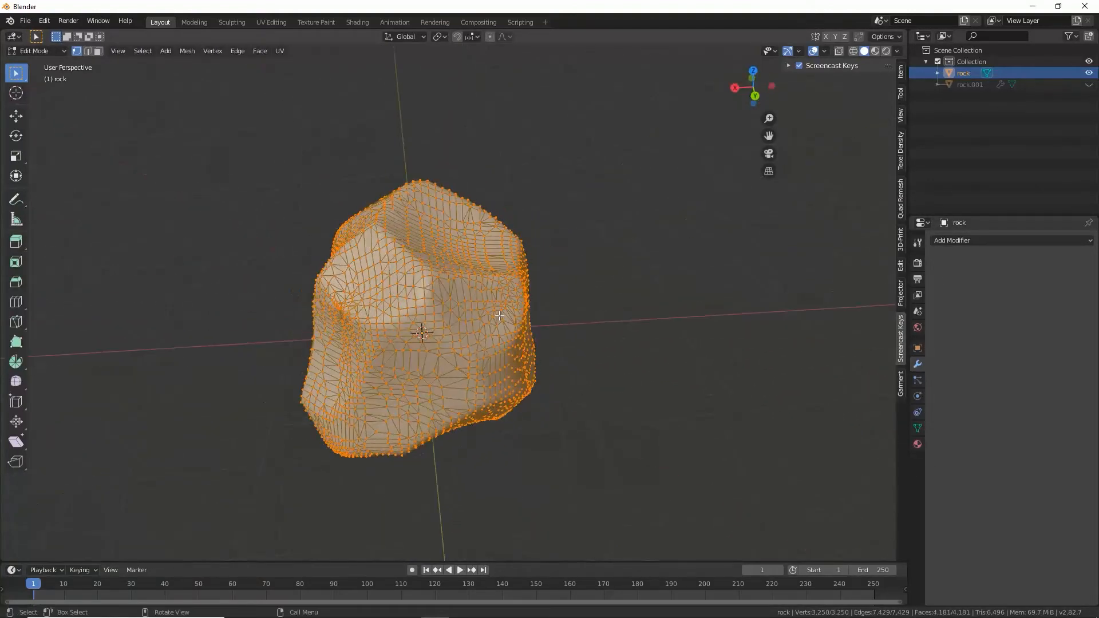
pyautogui.moveTo(455, 361); pyautogui.dragTo(588, 327, button='middle')
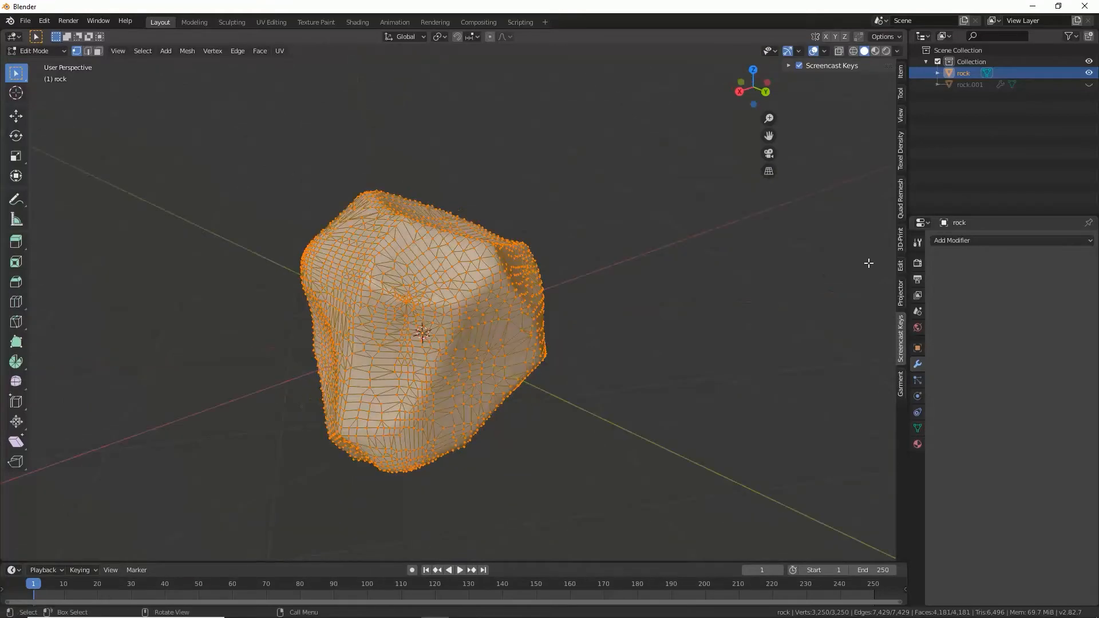
# Step: Run a second Collapse Decimate pass on the rock in Object Mode with a lowered ratio and apply the modifier
pyautogui.click(947, 241)
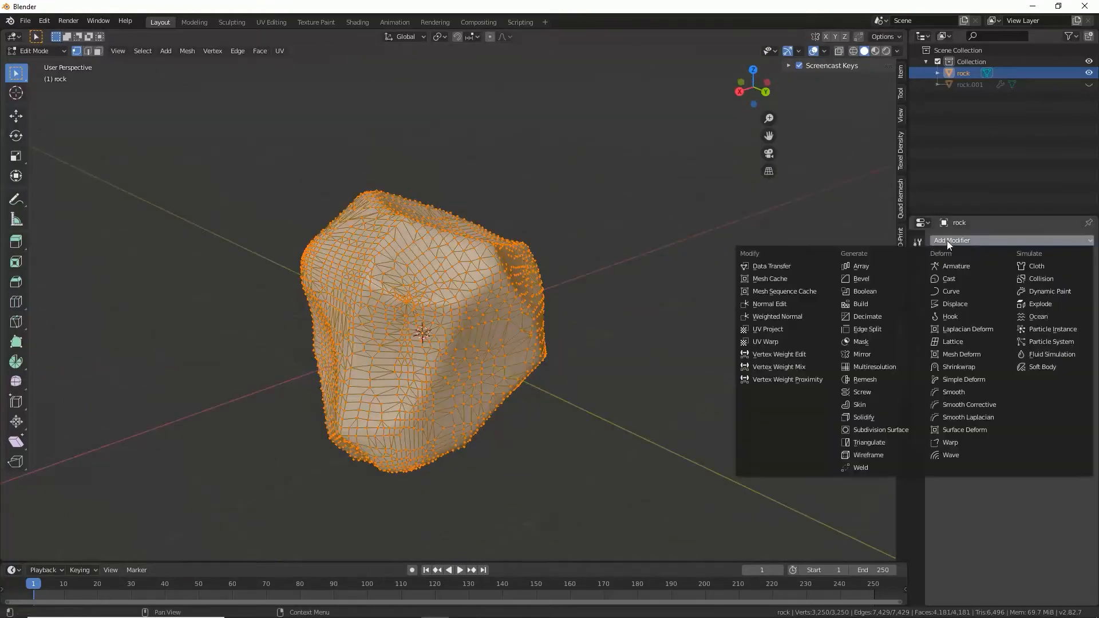
pyautogui.click(879, 316)
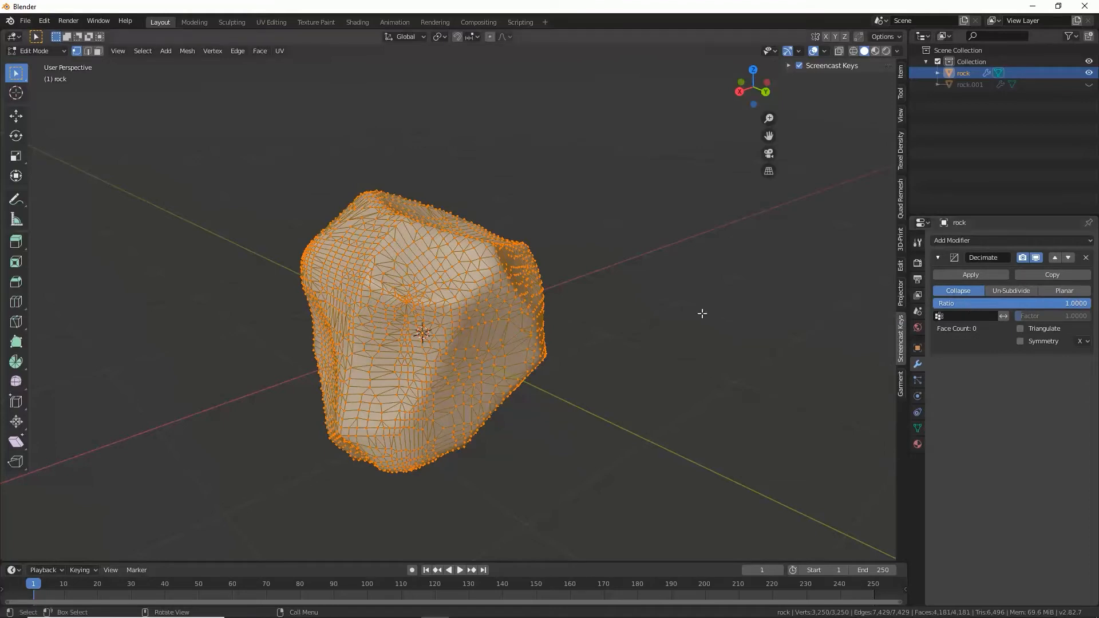
pyautogui.press('Tab')
pyautogui.moveTo(1077, 304); pyautogui.dragTo(1019, 307)
pyautogui.moveTo(355, 367); pyautogui.dragTo(533, 366, button='middle')
pyautogui.moveTo(380, 252); pyautogui.dragTo(545, 277, button='middle')
pyautogui.click(956, 276)
pyautogui.press('Tab')
pyautogui.press('Tab')
# Step: Add a third Decimate modifier with a ratio of 0.5180, apply it and inspect the rock from several sides
pyautogui.click(965, 241)
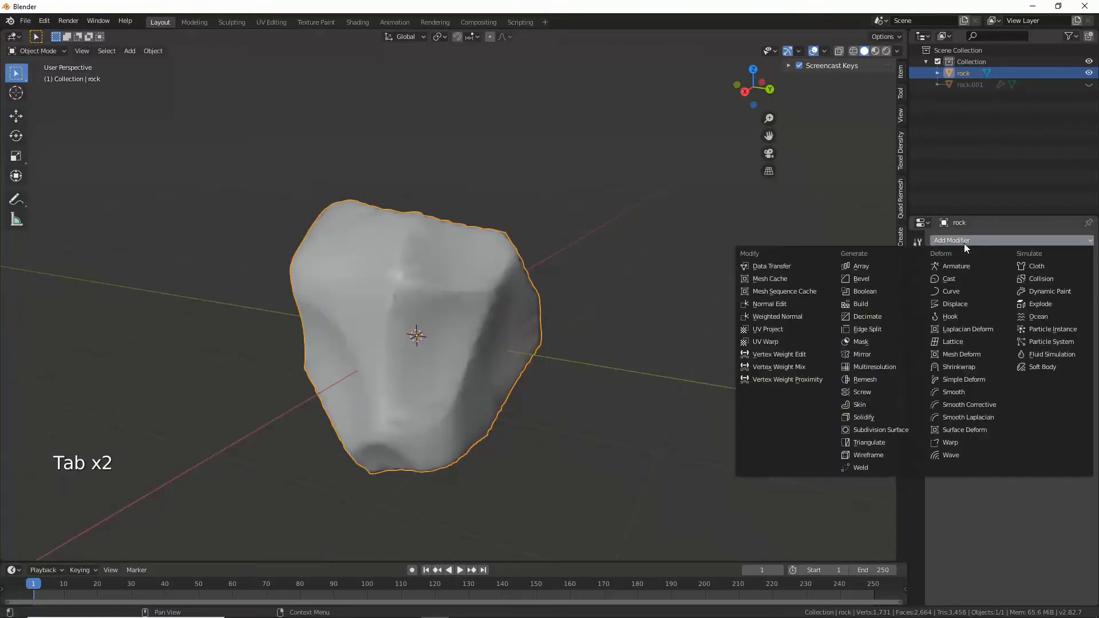
pyautogui.click(890, 316)
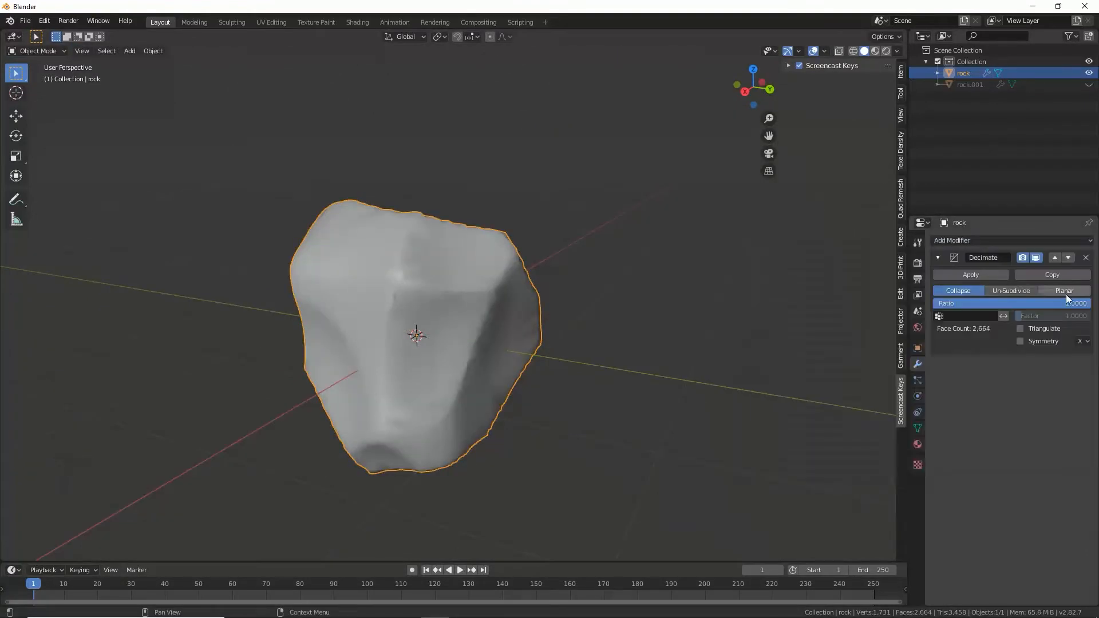
pyautogui.moveTo(1066, 300); pyautogui.dragTo(1015, 302)
pyautogui.moveTo(449, 319); pyautogui.dragTo(558, 347, button='middle')
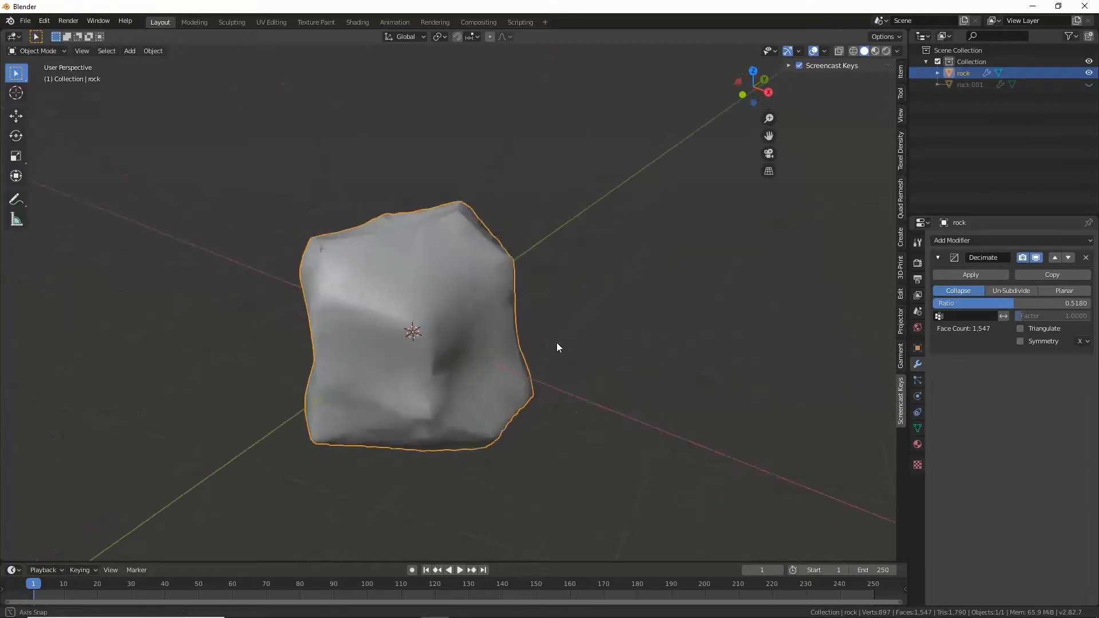
pyautogui.click(971, 274)
pyautogui.press('Tab')
pyautogui.moveTo(438, 349); pyautogui.dragTo(503, 340, button='middle')
pyautogui.press('Tab')
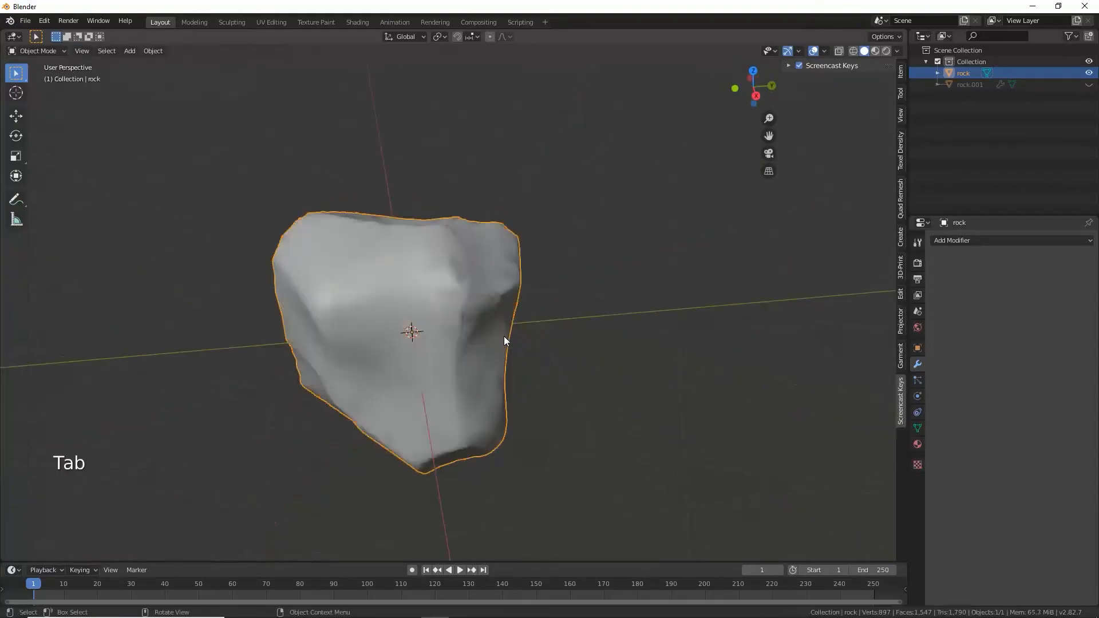
pyautogui.moveTo(331, 346); pyautogui.dragTo(436, 325, button='middle')
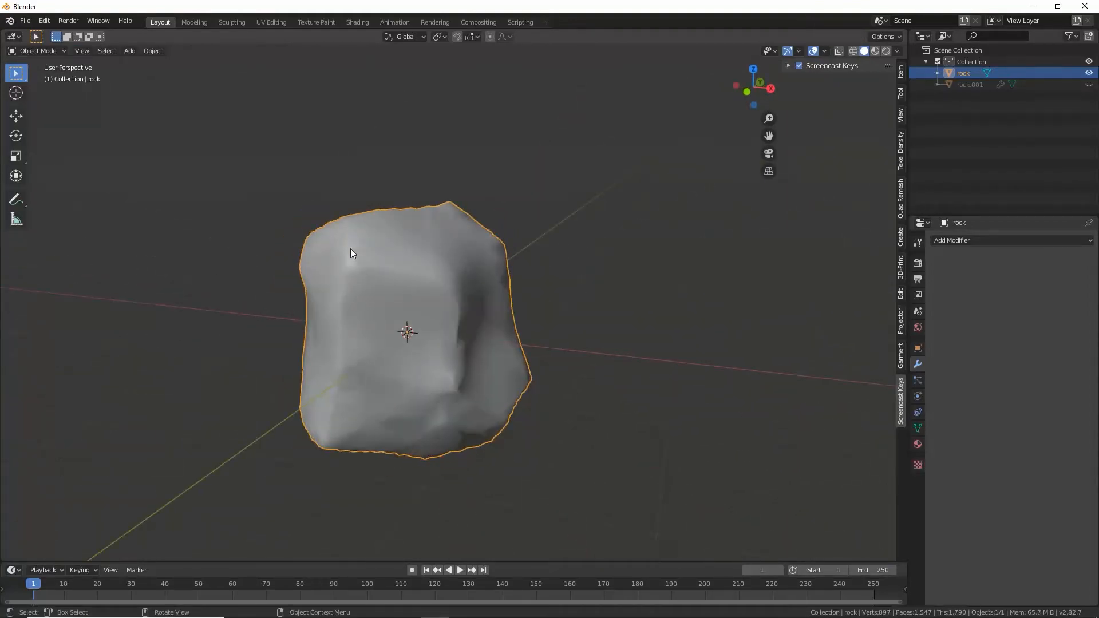
pyautogui.moveTo(452, 261); pyautogui.dragTo(489, 295, button='middle')
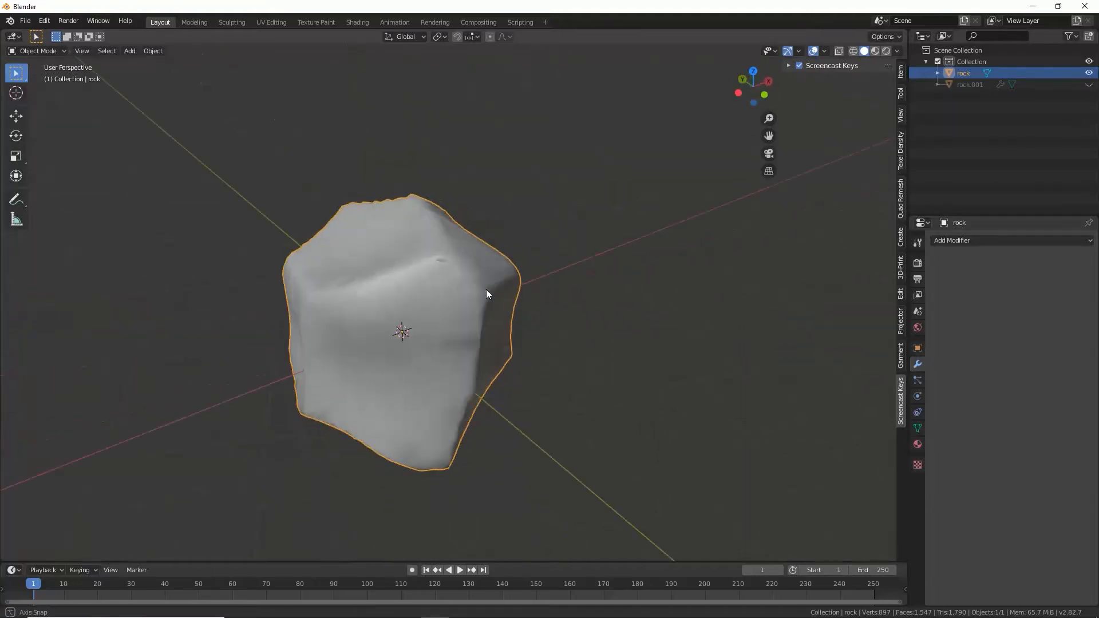
# Step: Rename the rock object's material to "rock"
pyautogui.click(918, 445)
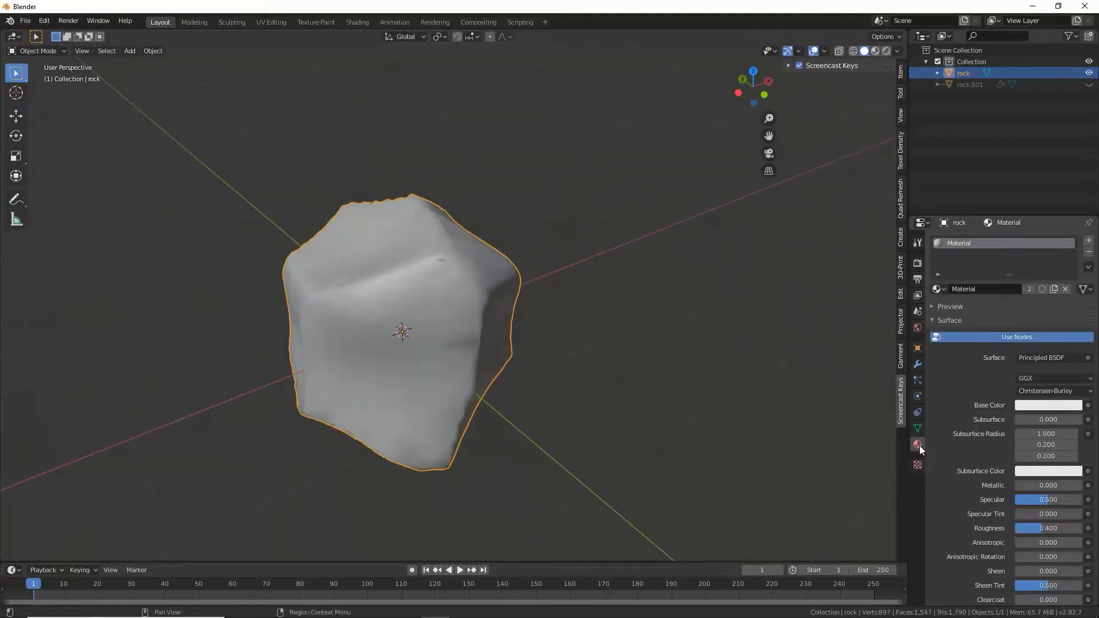
pyautogui.doubleClick(976, 289)
pyautogui.write('rock')
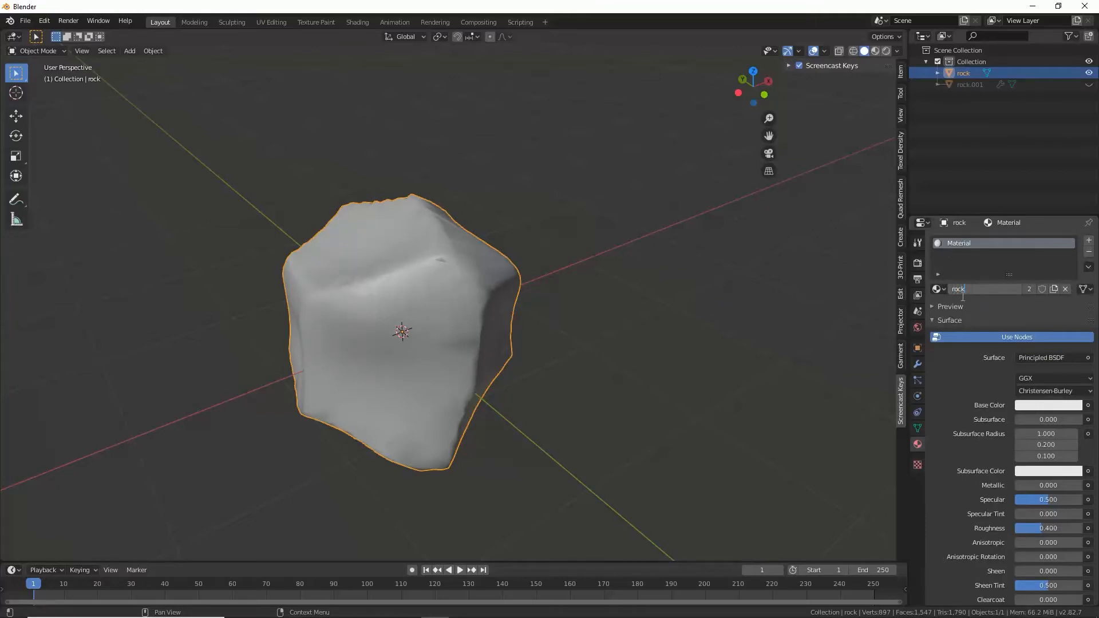
pyautogui.press('Return')
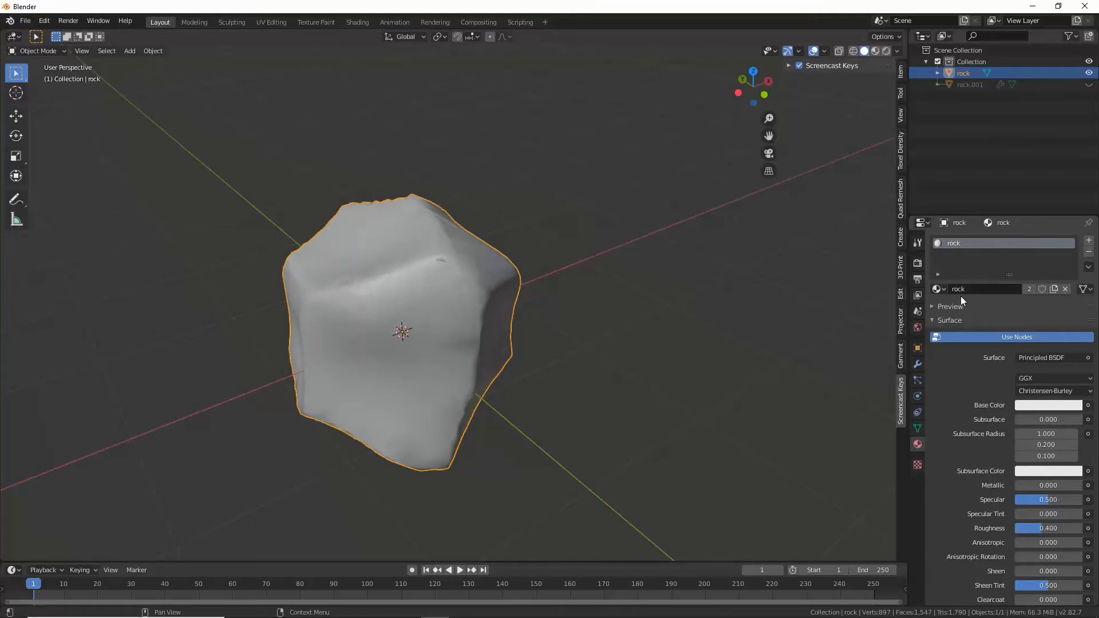
# Step: Switch to the Shading workspace and view the rock closely in material preview
pyautogui.click(357, 22)
pyautogui.scroll(5, 548, 235)
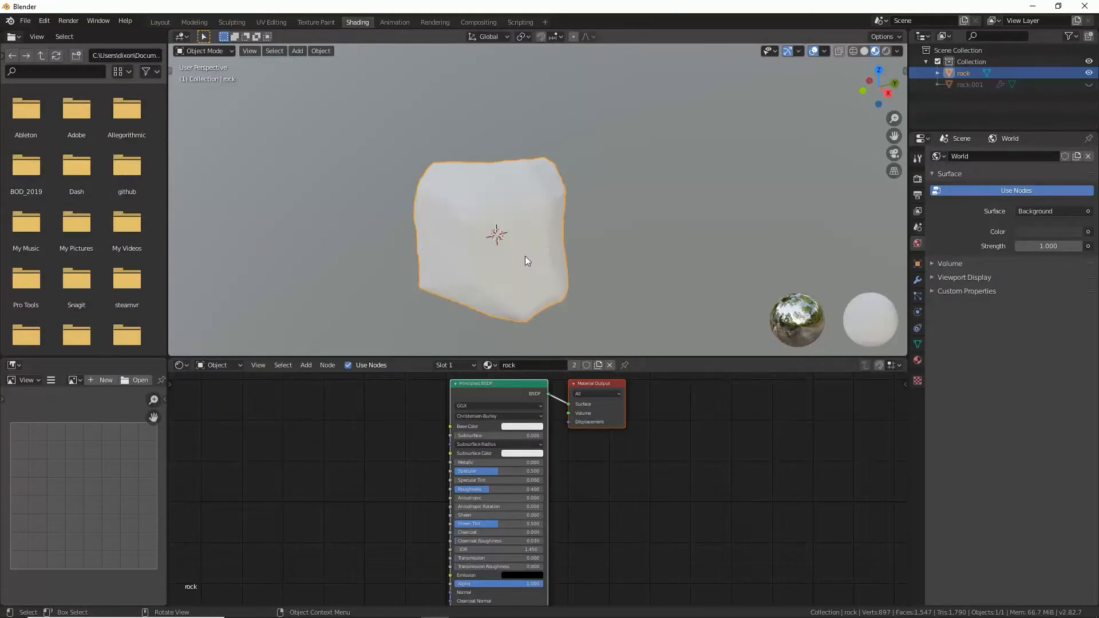
pyautogui.moveTo(525, 256); pyautogui.dragTo(437, 211, button='middle')
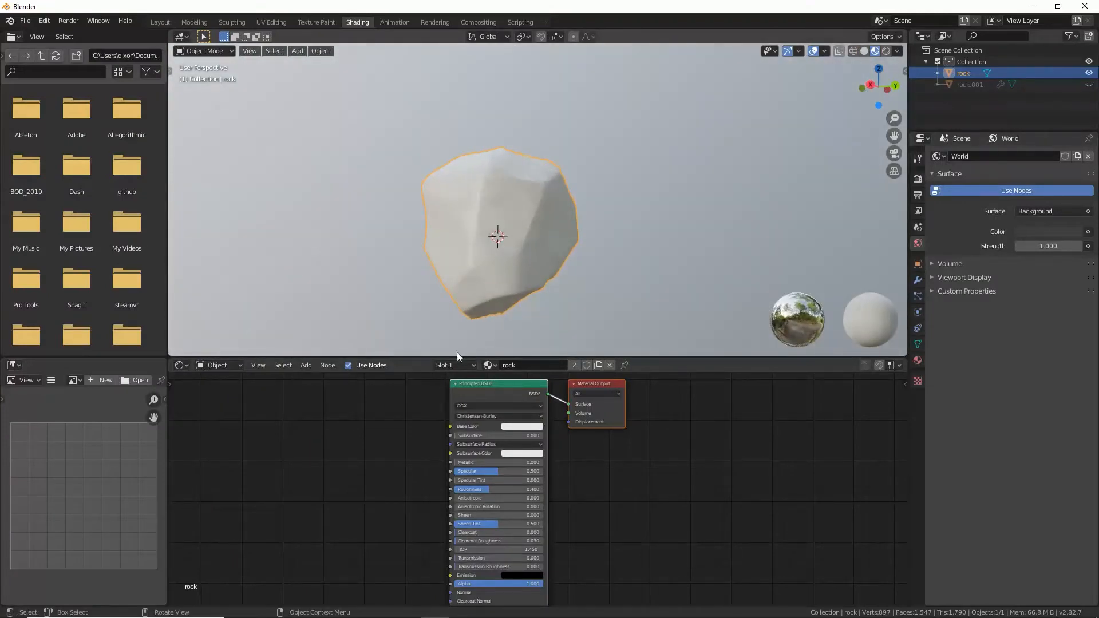
# Step: Add an Image Texture node beside the Principled BSDF in the rock material
pyautogui.moveTo(503, 383); pyautogui.dragTo(507, 391, button='middle')
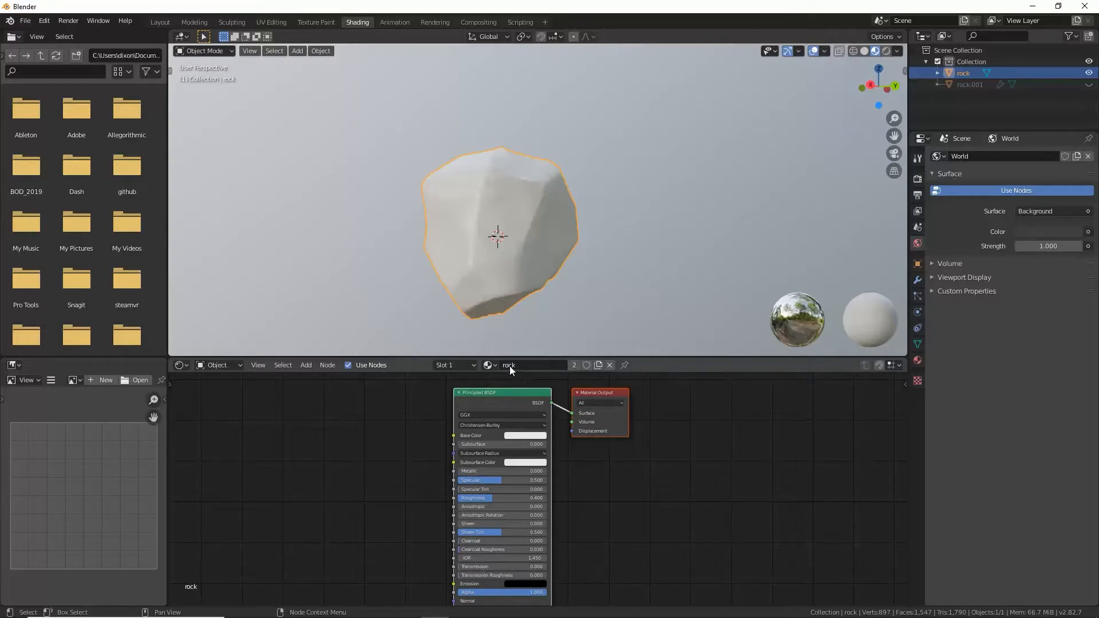
pyautogui.click(307, 365)
pyautogui.click(331, 382)
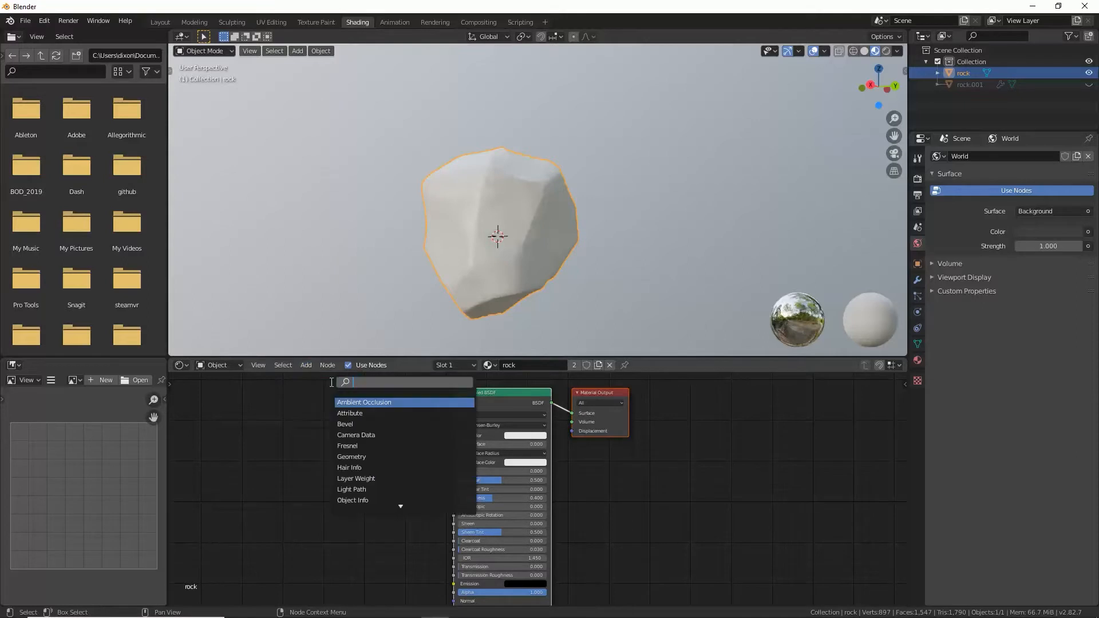
pyautogui.write('image')
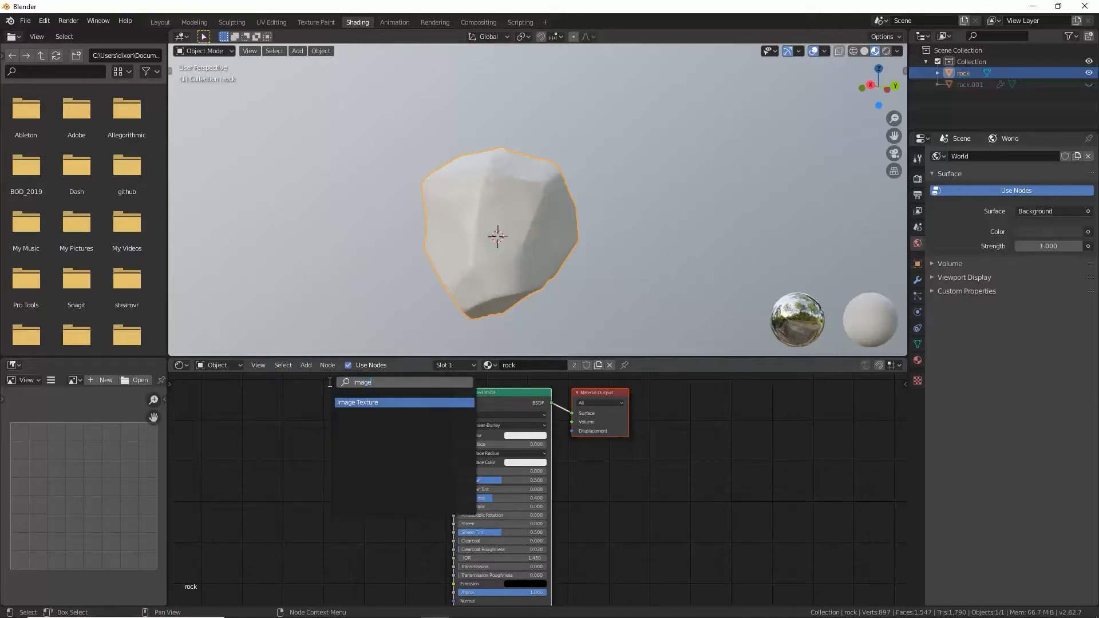
pyautogui.press('Return')
pyautogui.click(340, 425)
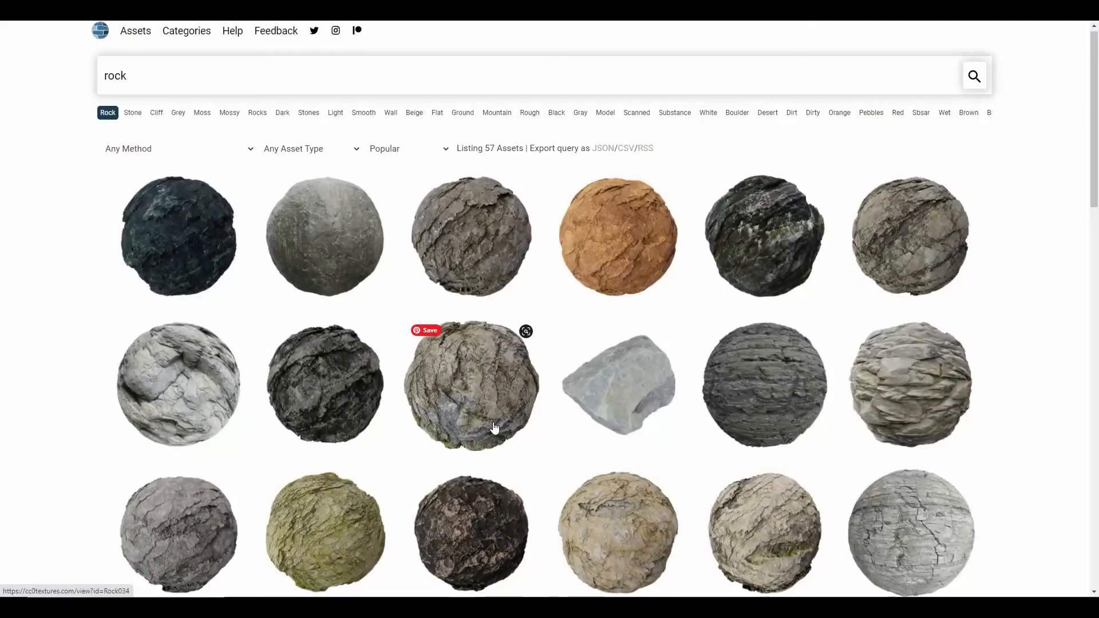
# Step: On the cc0textures website, open the smooth grey rock texture in the first row of the "rock" results
pyautogui.click(351, 223)
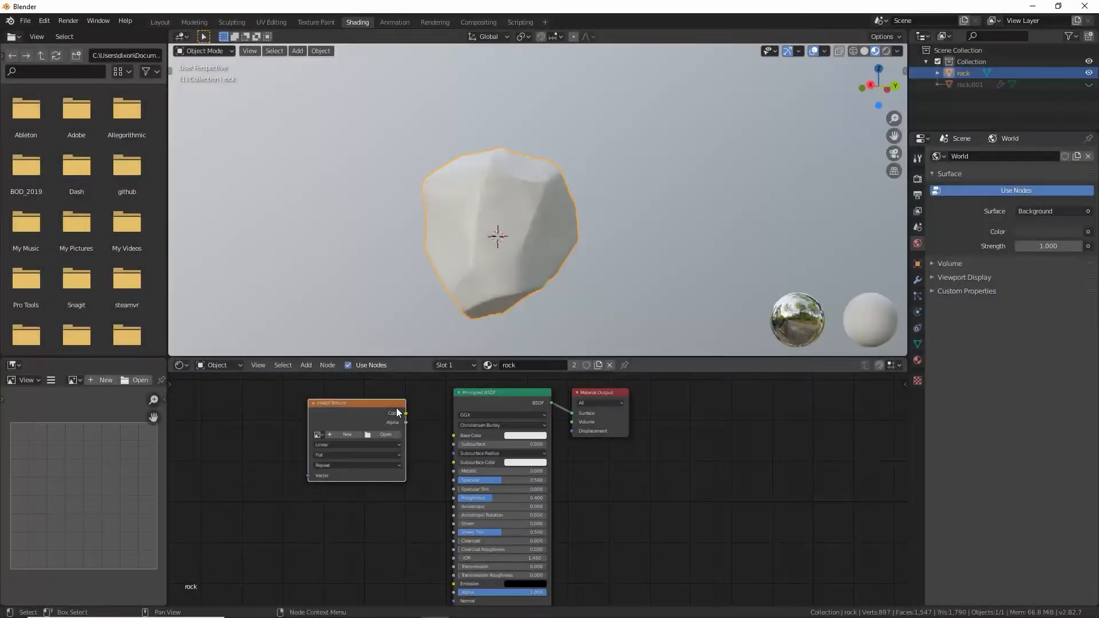
# Step: Duplicate the Image Texture node and place the copy below the original, with space between the two
pyautogui.moveTo(386, 408); pyautogui.dragTo(364, 405)
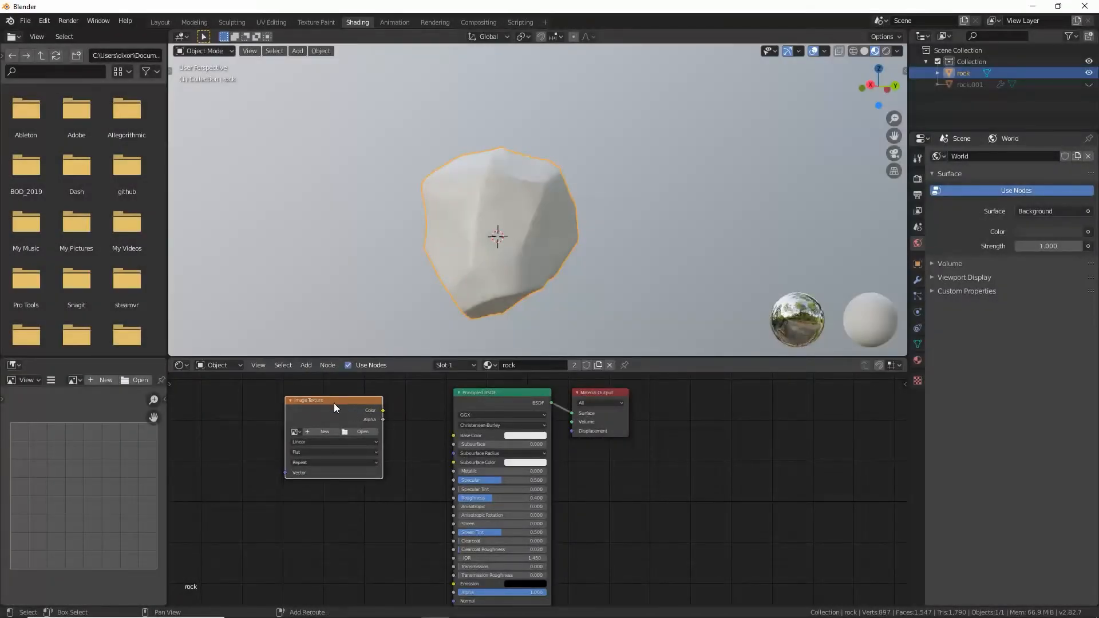
pyautogui.hotkey('shift', 'd')
pyautogui.click(384, 531)
pyautogui.moveTo(384, 527); pyautogui.dragTo(392, 487, button='middle')
pyautogui.moveTo(295, 479); pyautogui.dragTo(282, 505)
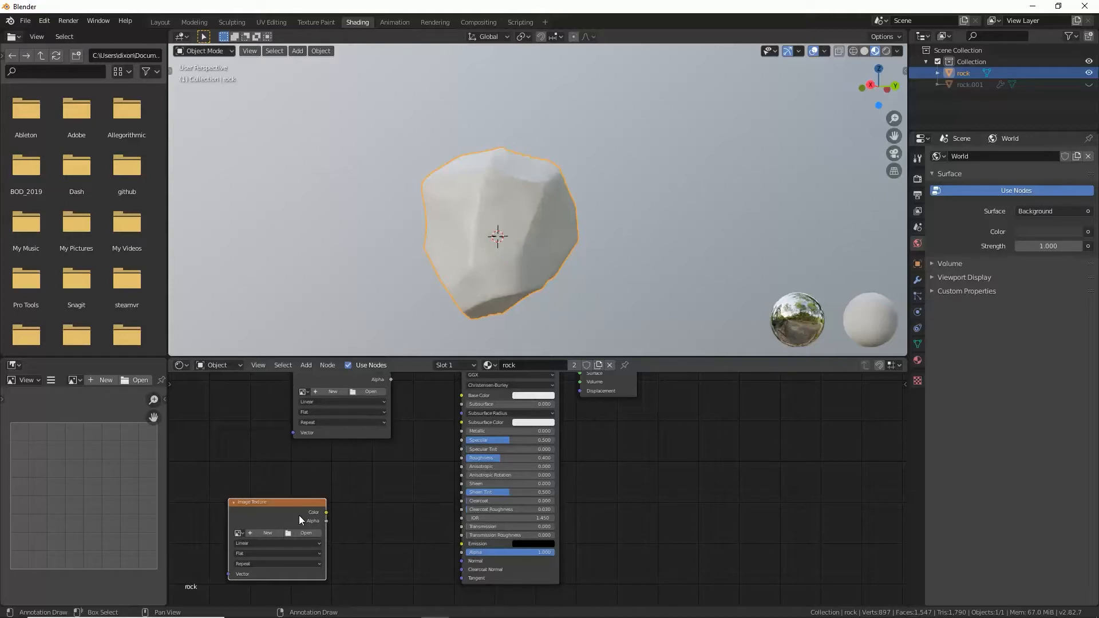
pyautogui.moveTo(295, 469); pyautogui.dragTo(293, 493, button='middle')
# Step: Move the upper Image Texture node slightly away from the Principled BSDF and load Rock002_2K_Color.png into it
pyautogui.moveTo(316, 403); pyautogui.dragTo(298, 406)
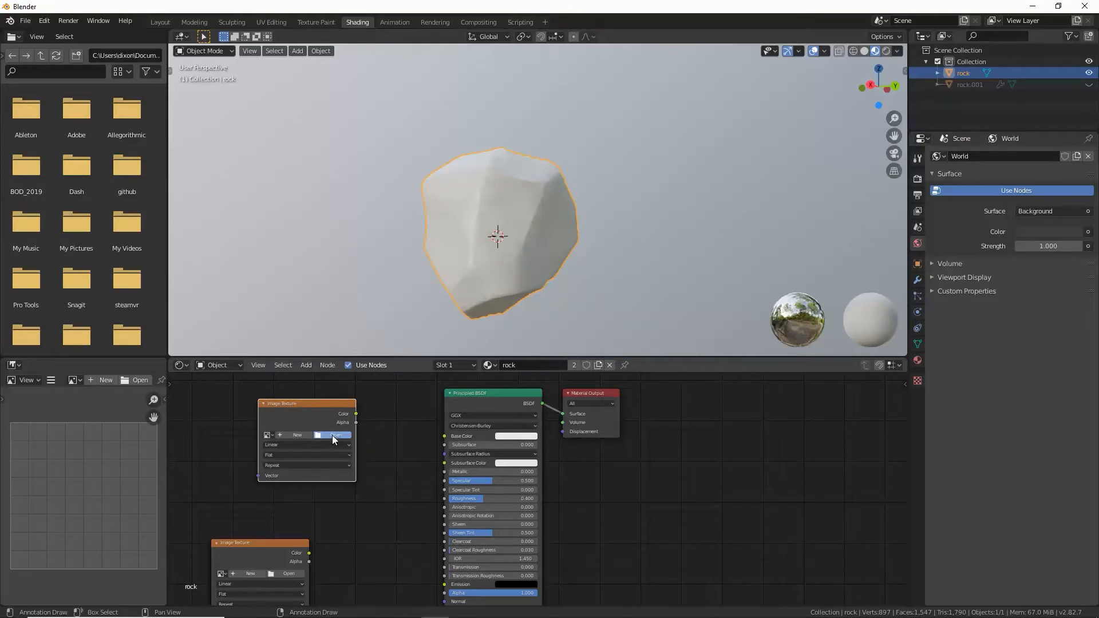
pyautogui.click(332, 435)
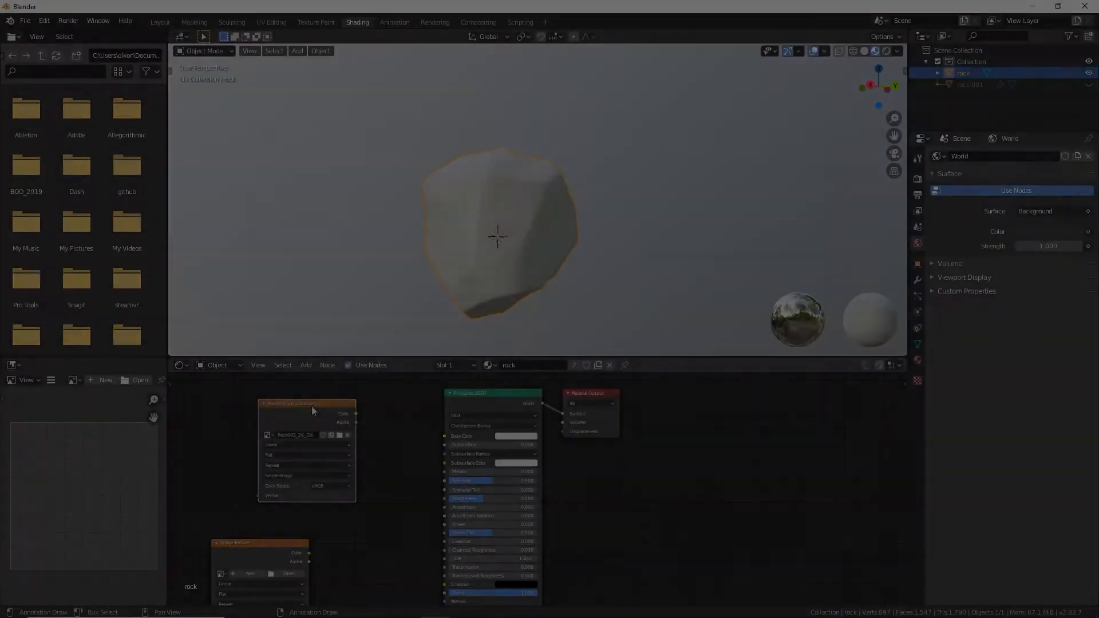
pyautogui.scroll(1, 263, 440)
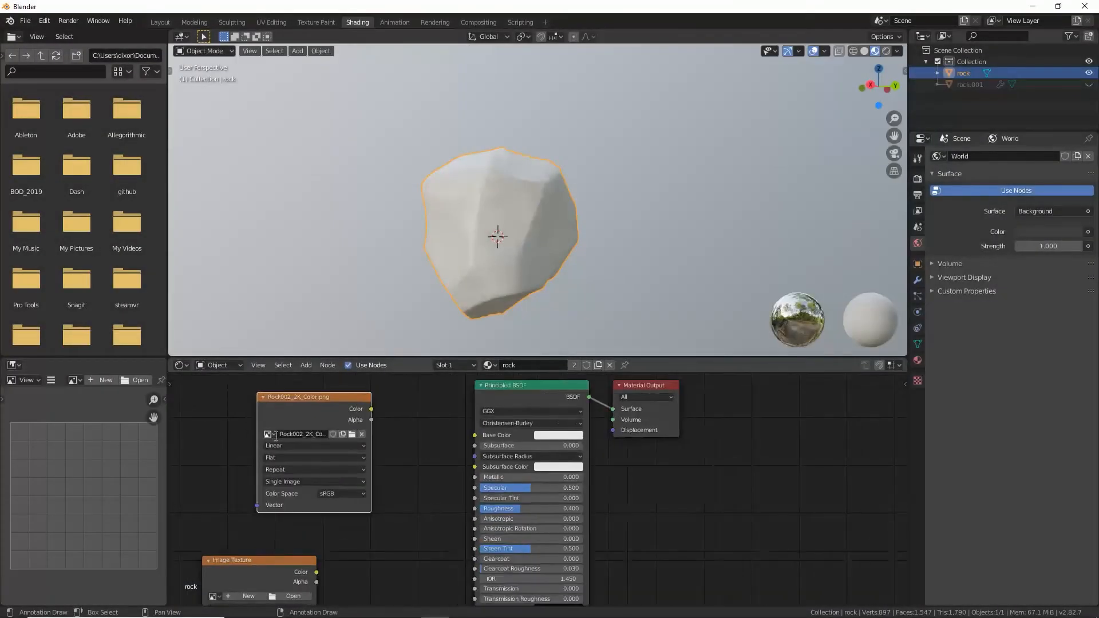
# Step: Connect the Color output of the Rock002_2K_Color.png node to the Principled BSDF's Base Color
pyautogui.click(274, 434)
pyautogui.click(270, 434)
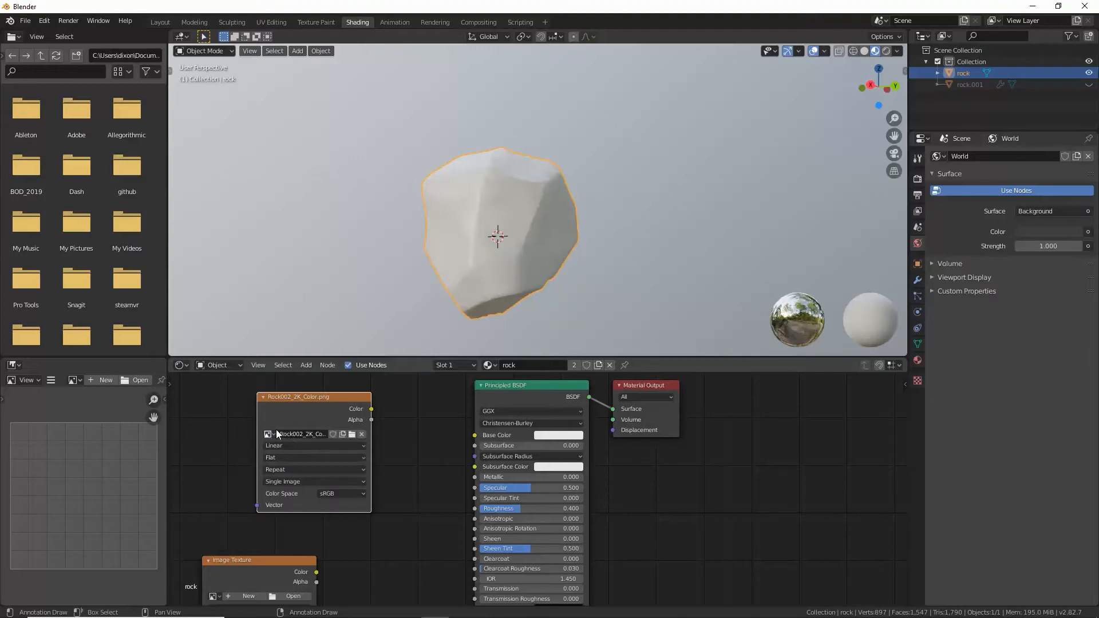
pyautogui.click(269, 434)
pyautogui.click(308, 458)
pyautogui.moveTo(372, 409); pyautogui.dragTo(475, 435)
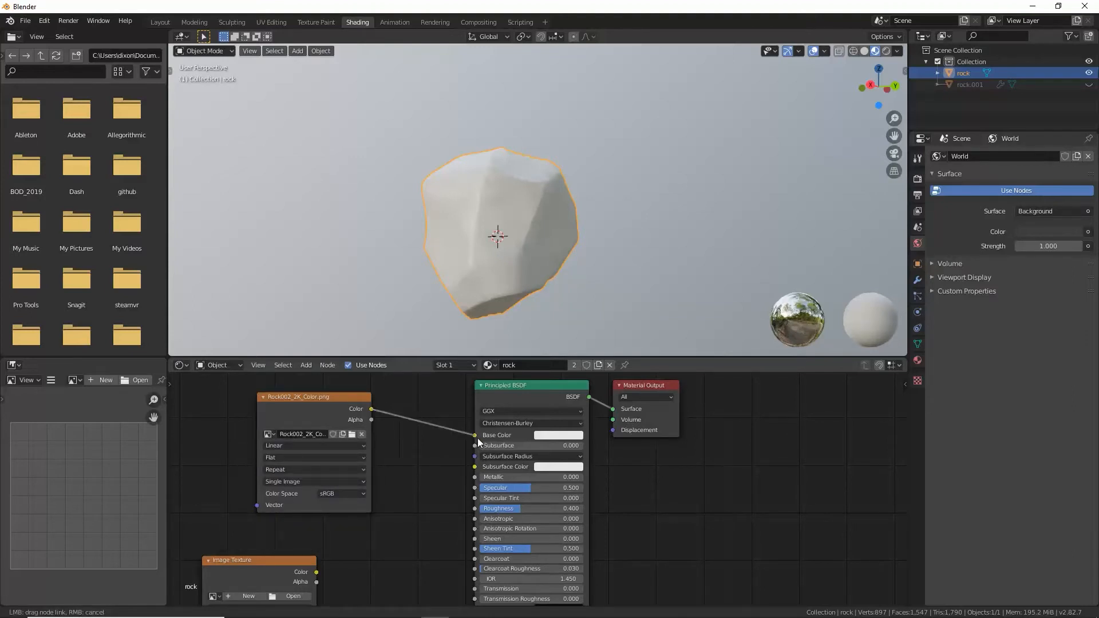
pyautogui.scroll(2, 517, 203)
pyautogui.scroll(-2, 515, 204)
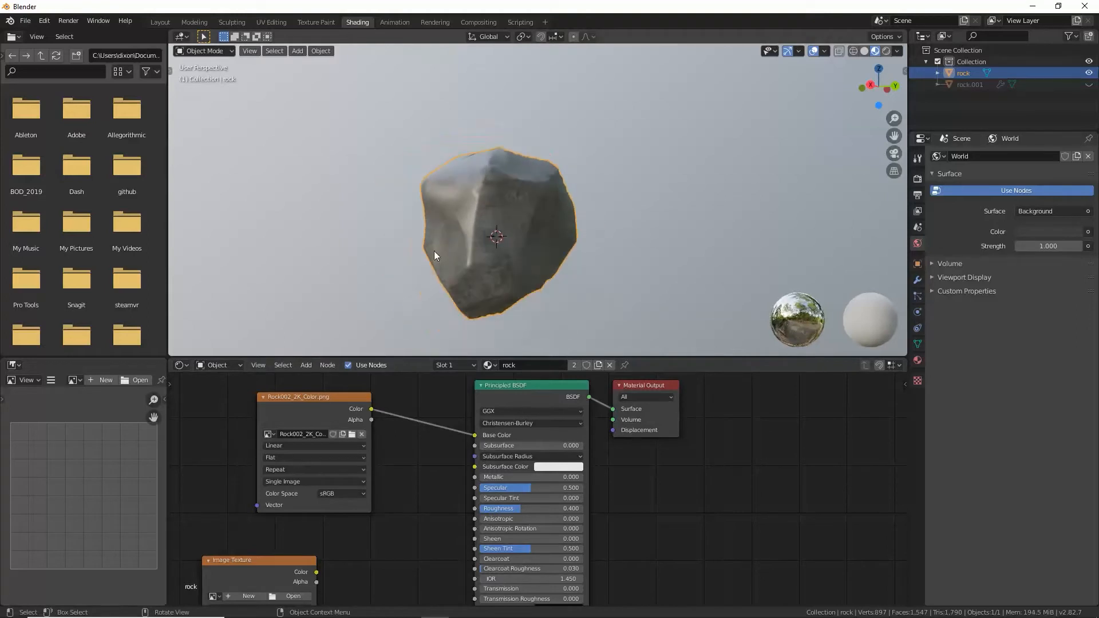
pyautogui.moveTo(434, 251); pyautogui.dragTo(504, 197, button='middle')
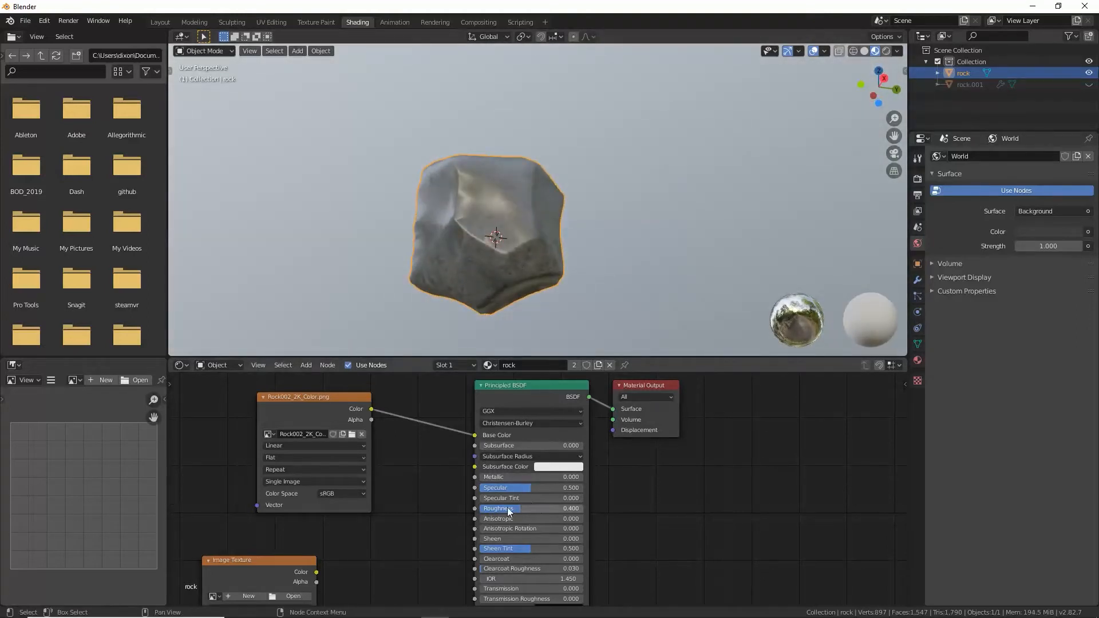
# Step: Set the Principled BSDF's Roughness to 0.718 and check the rock's surface from several sides
pyautogui.moveTo(510, 512); pyautogui.dragTo(537, 512)
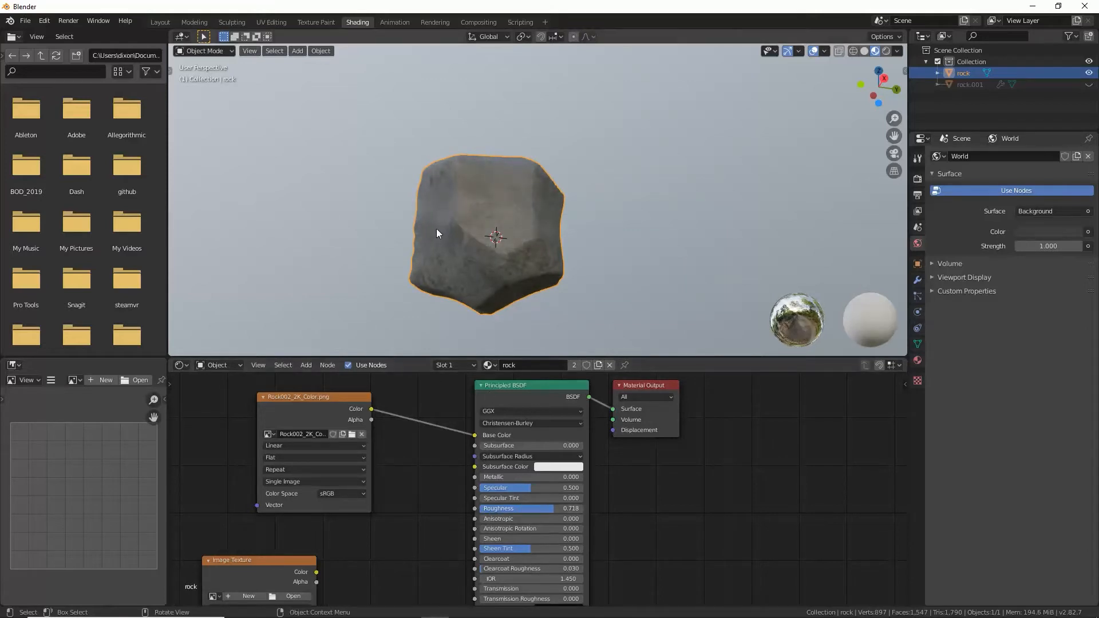
pyautogui.moveTo(436, 230); pyautogui.dragTo(493, 276, button='middle')
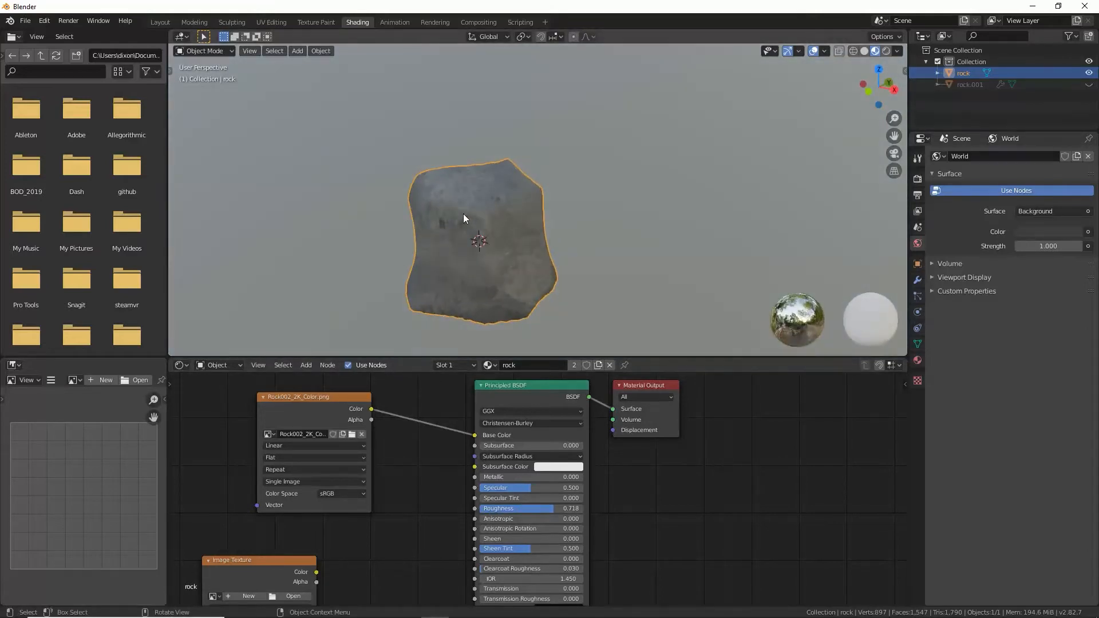
pyautogui.scroll(3, 463, 215)
pyautogui.moveTo(459, 214); pyautogui.dragTo(594, 209, button='middle')
pyautogui.scroll(-2, 382, 180)
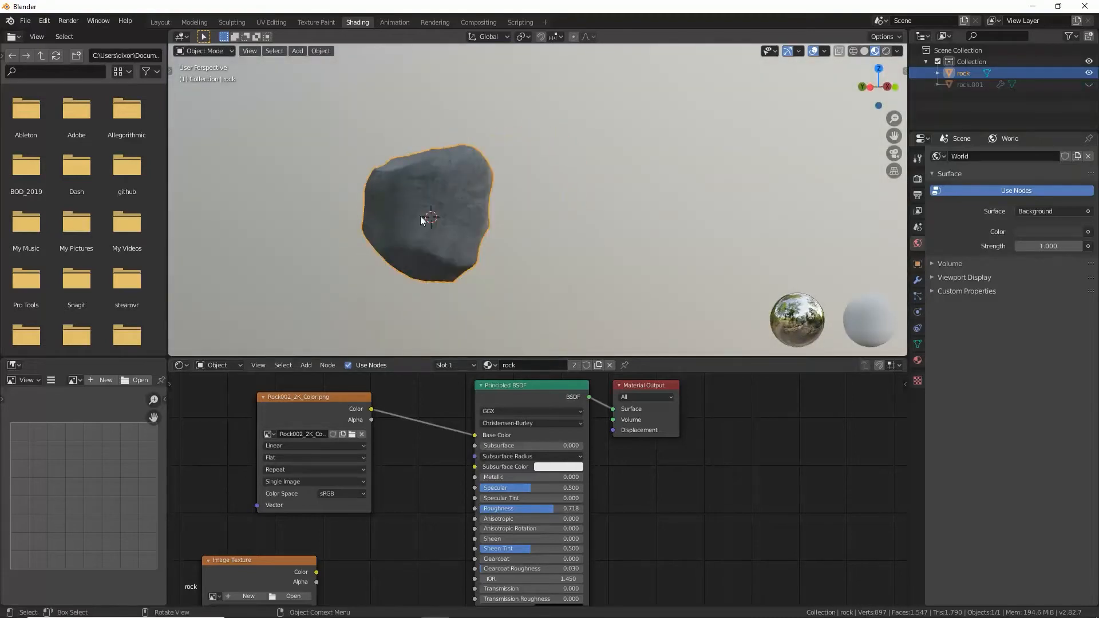
# Step: Assign Rock002_2K_Normal.png to the lower Image Texture node and set its color space to Non-Color
pyautogui.scroll(-1, 408, 476)
pyautogui.moveTo(392, 554); pyautogui.dragTo(399, 462, button='middle')
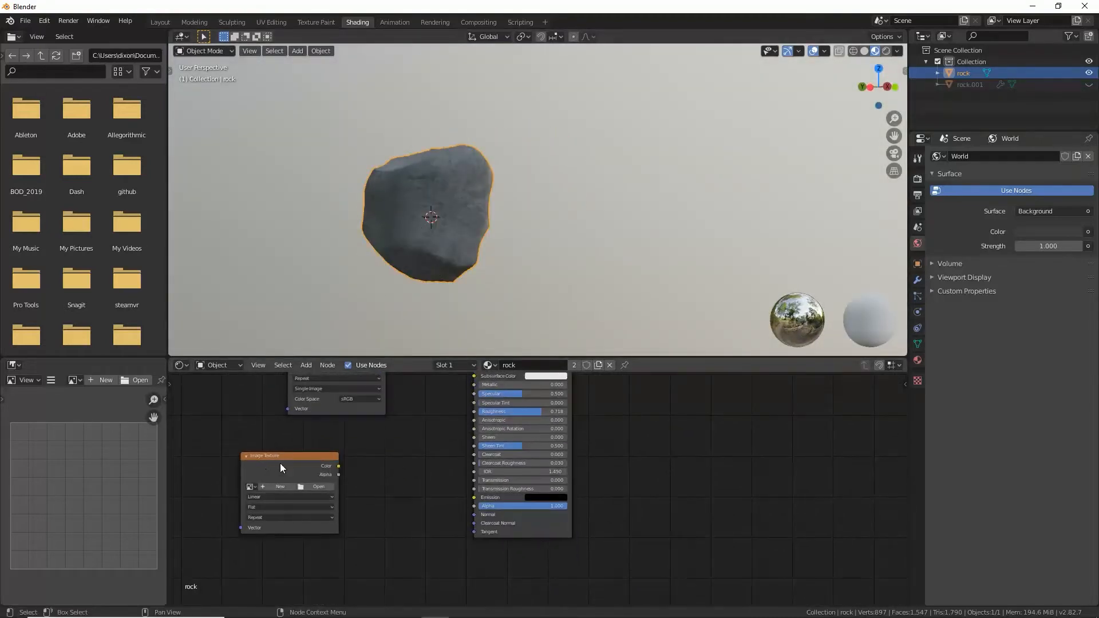
pyautogui.moveTo(291, 458); pyautogui.dragTo(286, 444)
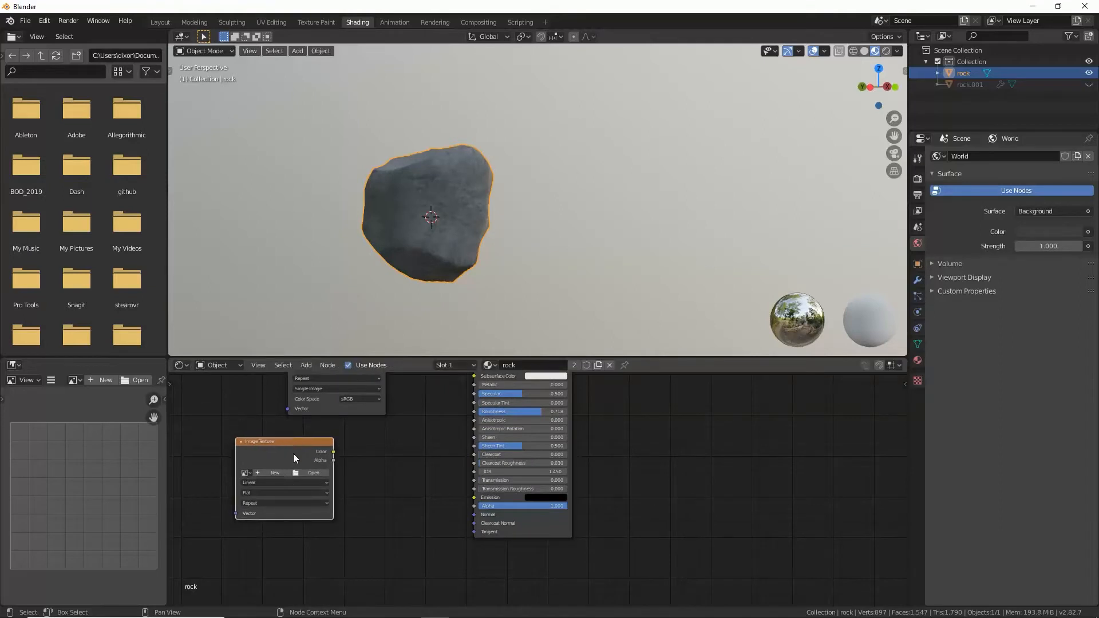
pyautogui.click(248, 473)
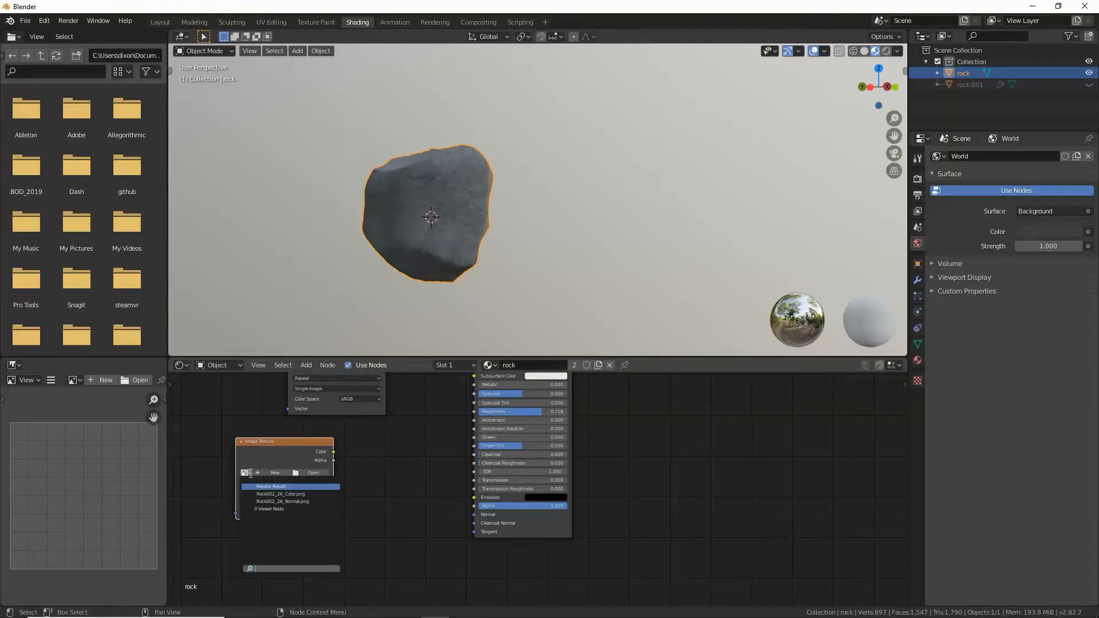
pyautogui.click(276, 500)
pyautogui.click(319, 524)
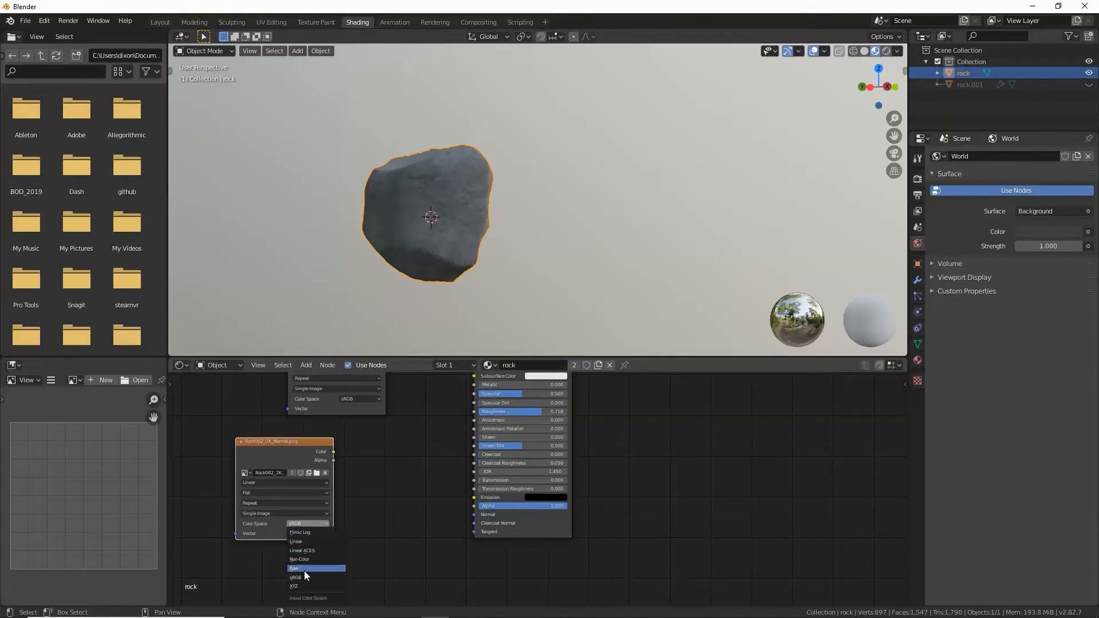
pyautogui.click(303, 560)
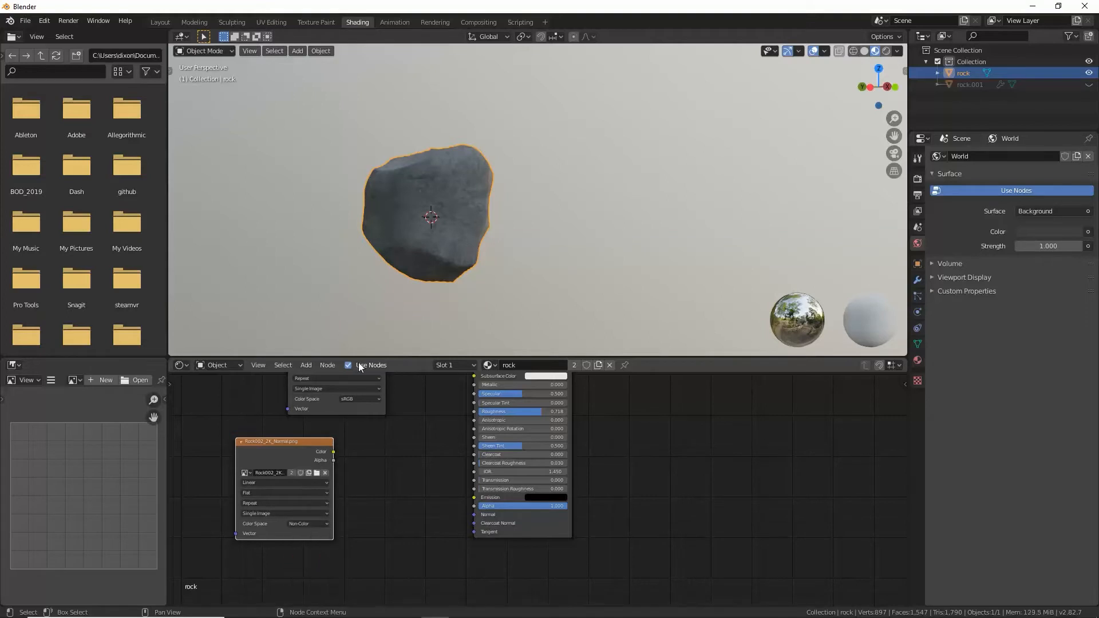
# Step: Add a Normal Map node and link it between the normal texture's Color output and the Principled BSDF's Normal input
pyautogui.click(308, 371)
pyautogui.click(324, 378)
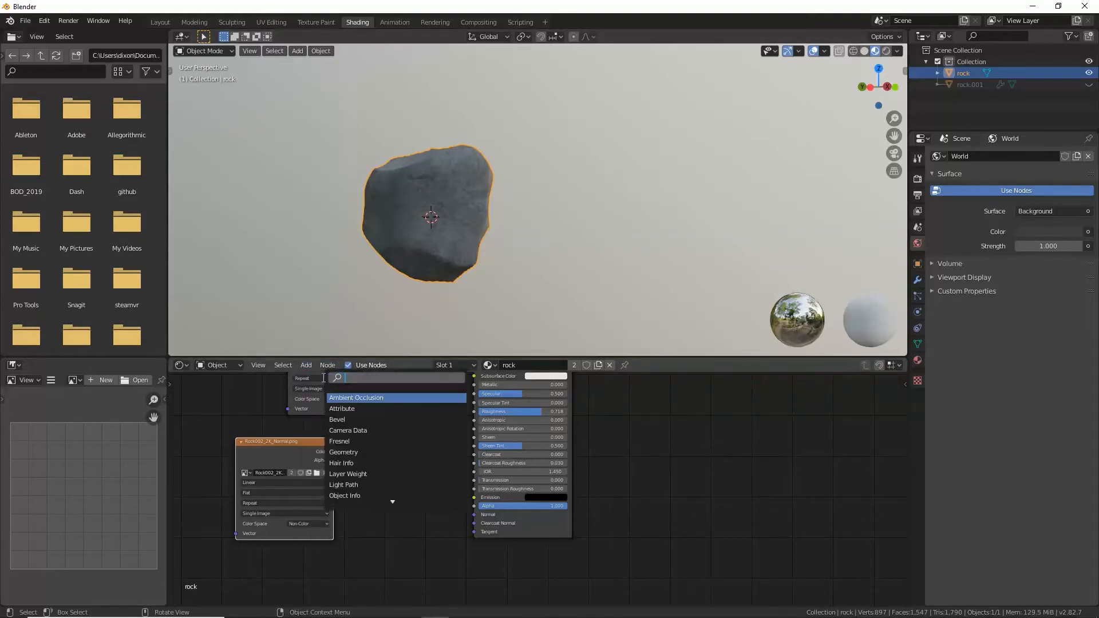
pyautogui.write('norm')
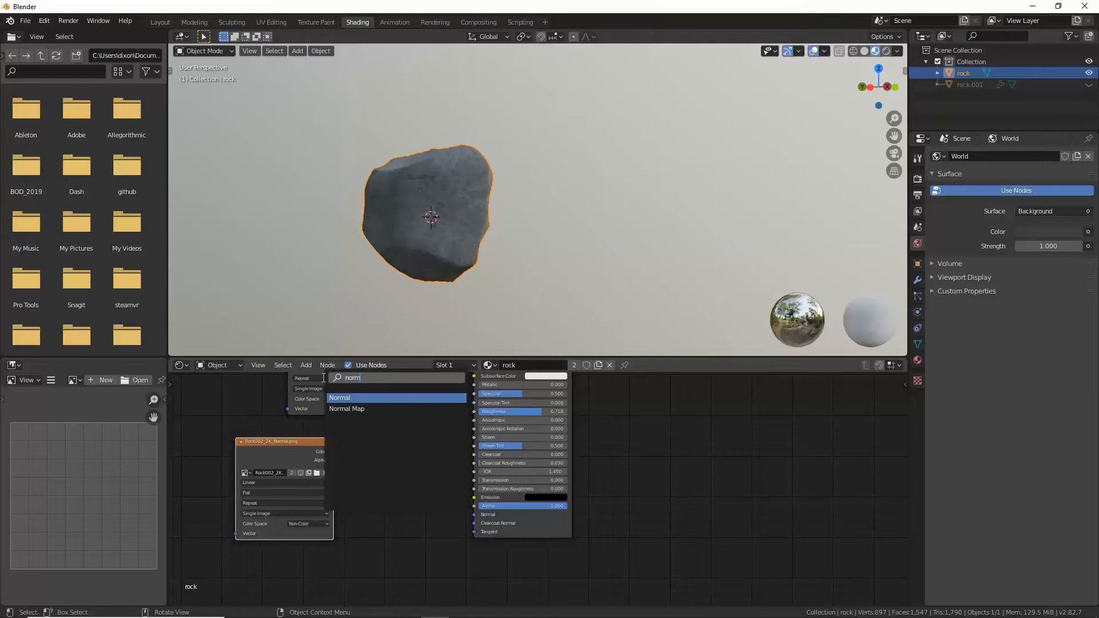
pyautogui.click(347, 408)
pyautogui.click(401, 501)
pyautogui.moveTo(334, 452); pyautogui.dragTo(370, 529)
pyautogui.moveTo(431, 489); pyautogui.dragTo(474, 515)
pyautogui.moveTo(450, 208)
pyautogui.mouseDown(button='middle')
pyautogui.moveTo(472, 216)
pyautogui.moveTo(422, 237)
pyautogui.moveTo(515, 189)
pyautogui.moveTo(611, 170)
pyautogui.moveTo(464, 199)
pyautogui.mouseUp(button='middle')
pyautogui.moveTo(337, 204); pyautogui.dragTo(452, 226, button='middle')
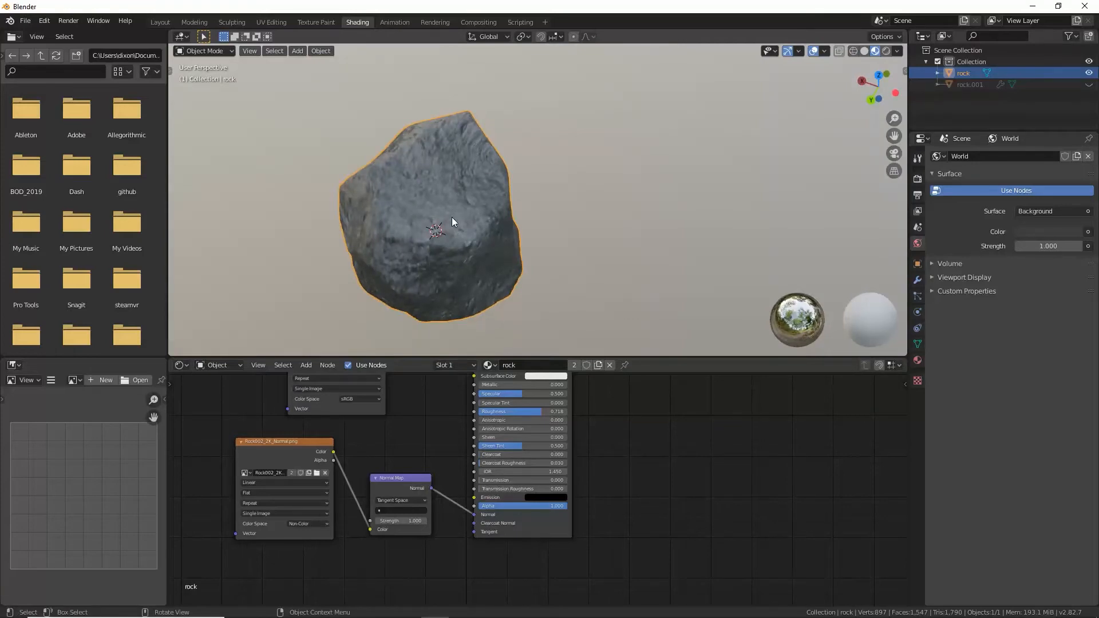
# Step: Switch to the UV Editing workspace and examine the rock's UV layout over the normal texture
pyautogui.click(267, 23)
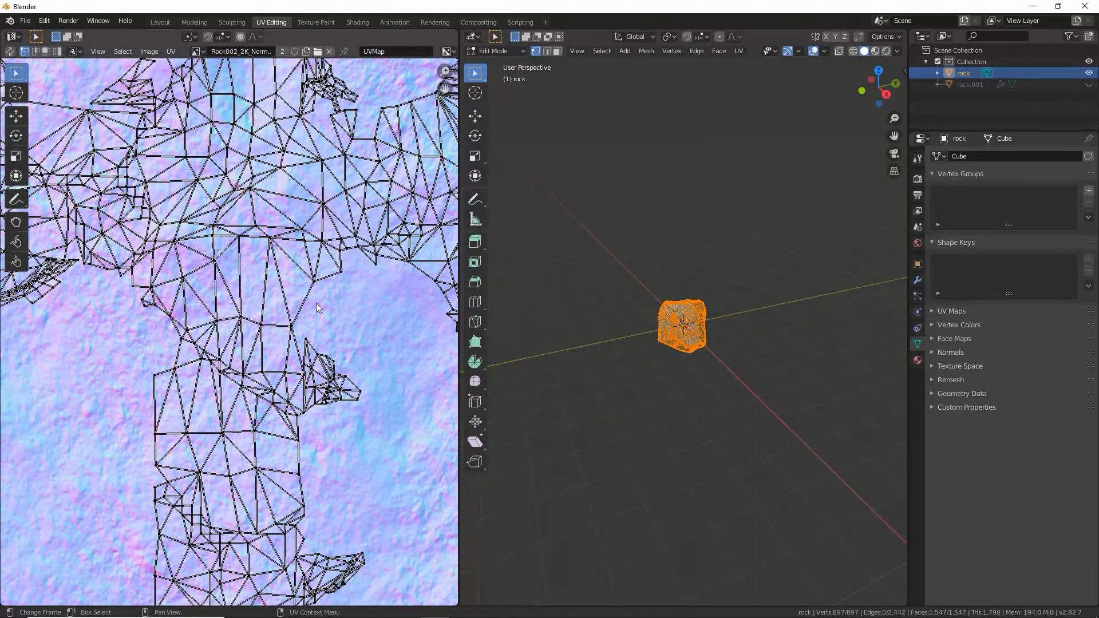
pyautogui.scroll(-5, 320, 308)
pyautogui.moveTo(385, 322); pyautogui.dragTo(349, 326, button='middle')
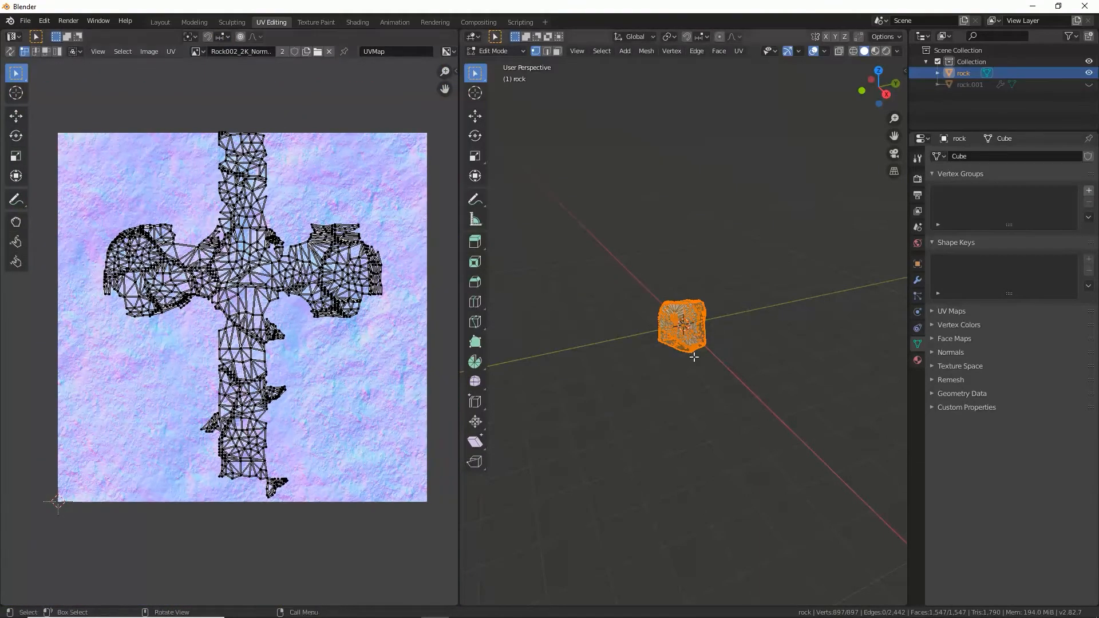
pyautogui.scroll(8, 693, 278)
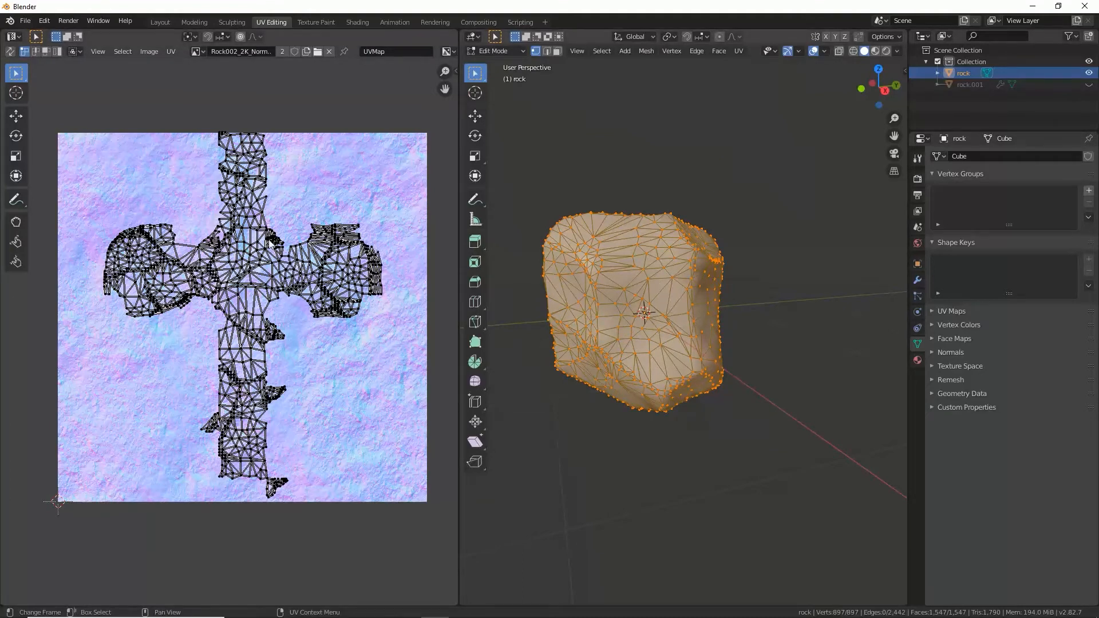
pyautogui.scroll(1, 270, 243)
pyautogui.scroll(-2, 177, 264)
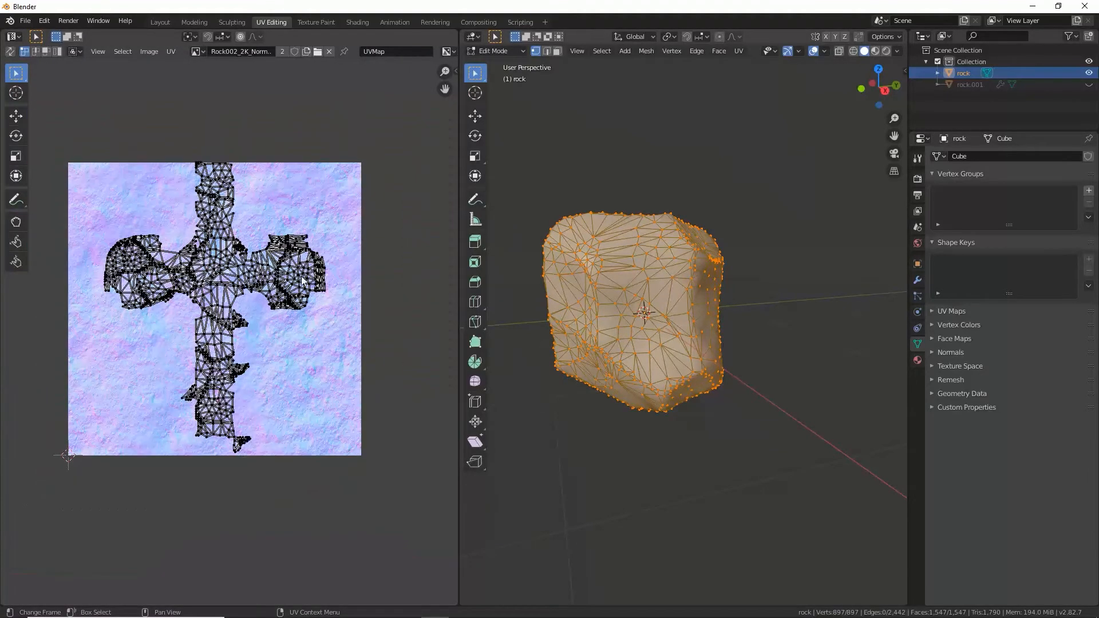
# Step: Display the rock in Material Preview shading and return to Edit Mode to compare its texture with the UV layout
pyautogui.press('Tab')
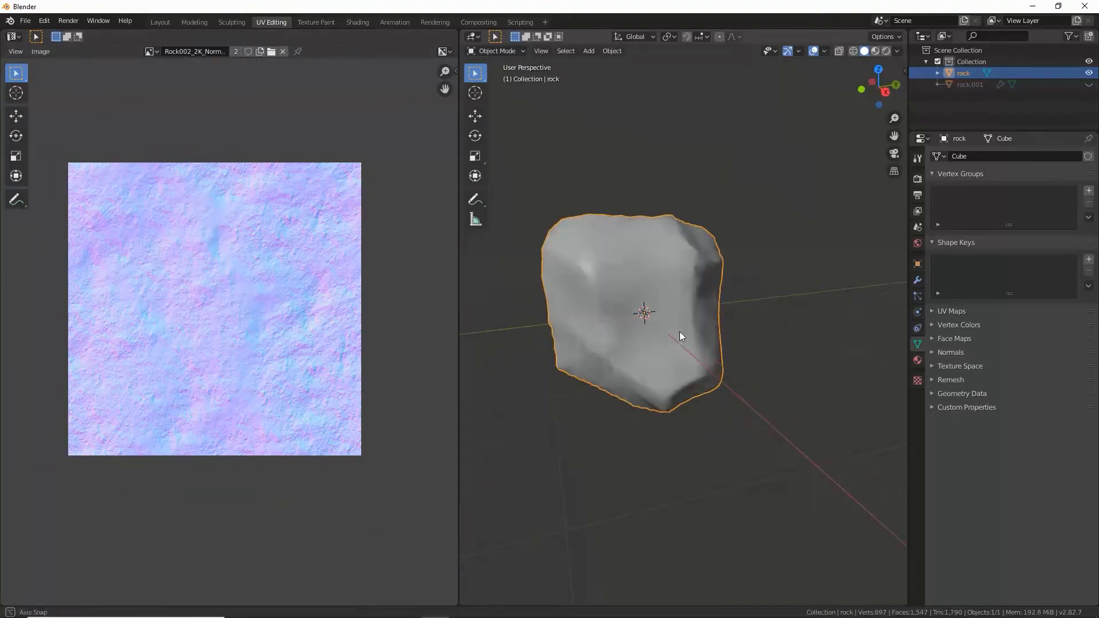
pyautogui.moveTo(679, 332); pyautogui.dragTo(686, 257, button='middle')
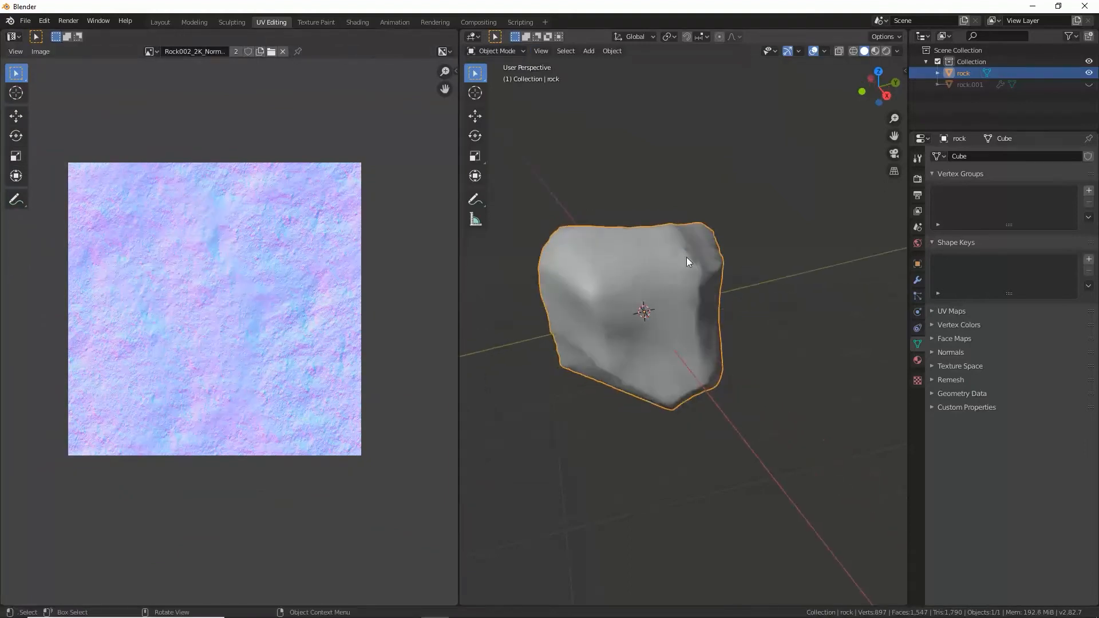
pyautogui.click(875, 51)
pyautogui.moveTo(710, 418)
pyautogui.mouseDown(button='middle')
pyautogui.moveTo(673, 345)
pyautogui.moveTo(754, 380)
pyautogui.moveTo(617, 312)
pyautogui.mouseUp(button='middle')
pyautogui.scroll(2, 617, 313)
pyautogui.press('Tab')
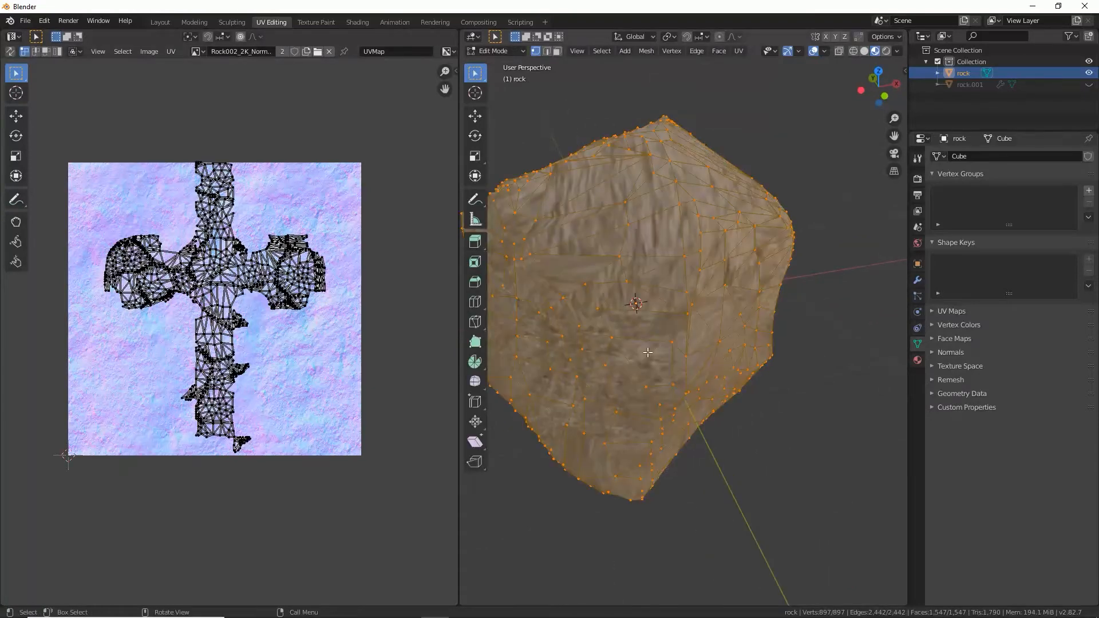
pyautogui.moveTo(687, 328); pyautogui.dragTo(681, 267, button='middle')
pyautogui.scroll(-2, 706, 315)
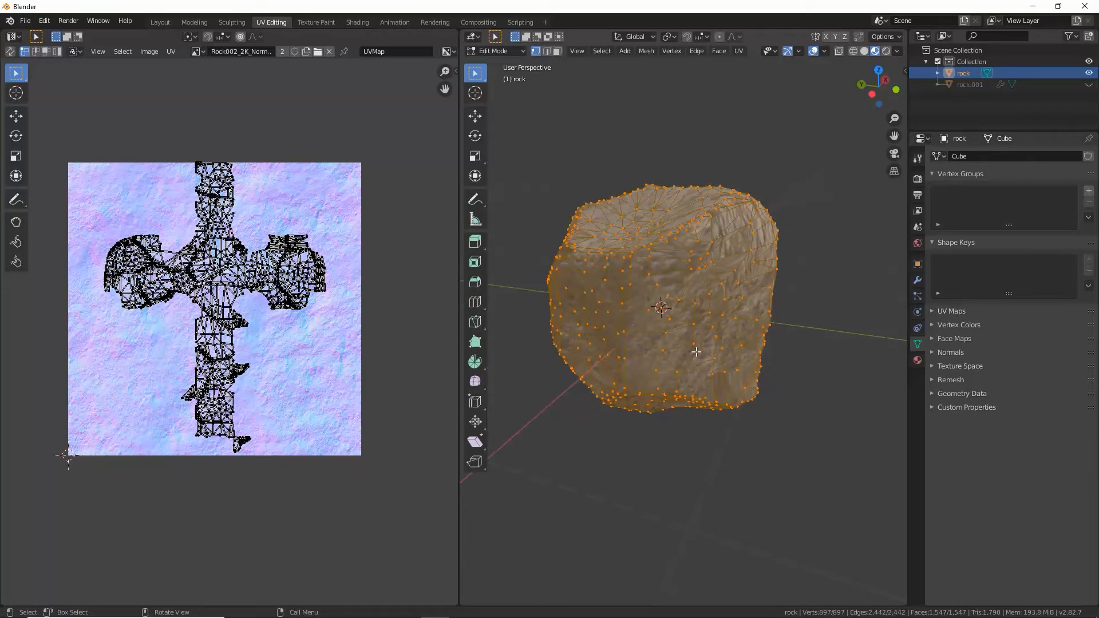
# Step: Select the whole rock mesh and unwrap it with Smart UV Project, using an angle limit of 66 and zero island margin
pyautogui.hotkey('alt', 'a')
pyautogui.press('a')
pyautogui.click(733, 54)
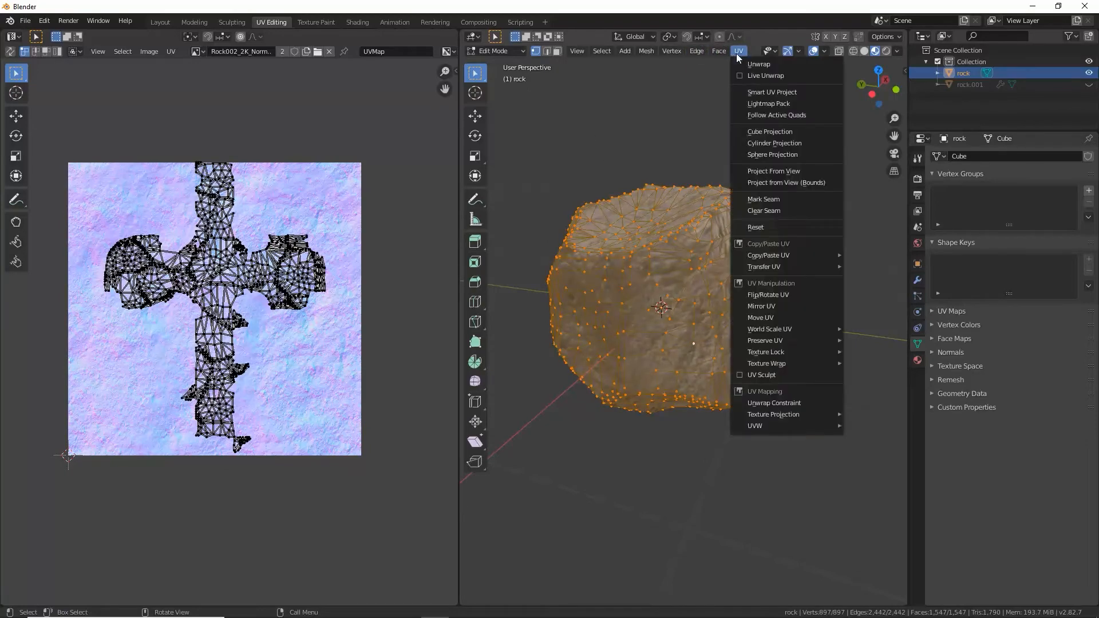
pyautogui.click(760, 93)
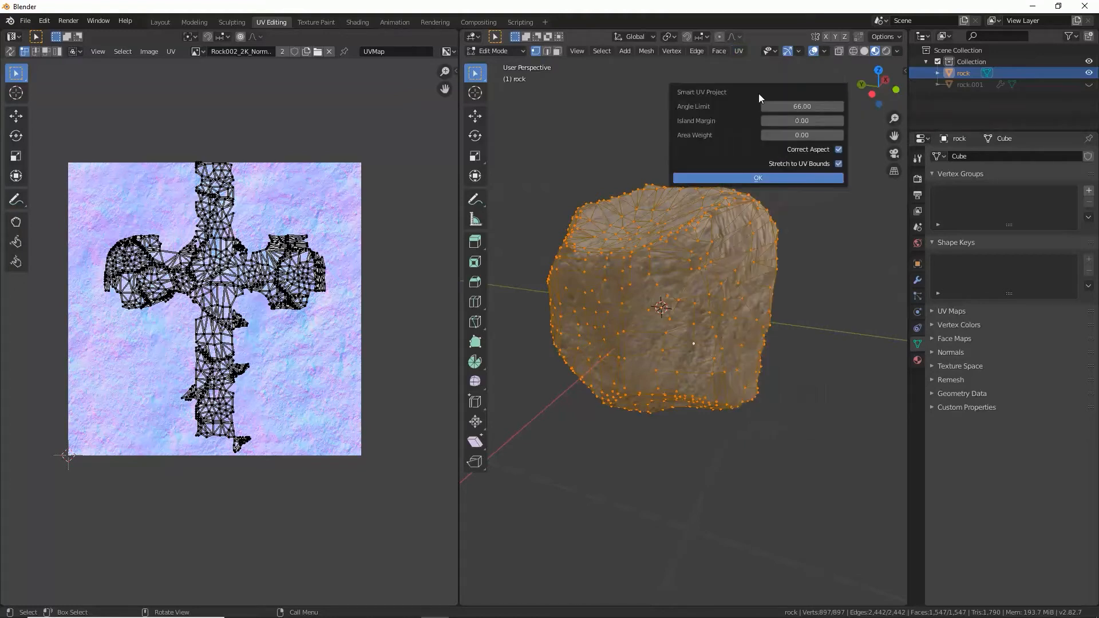
pyautogui.click(744, 179)
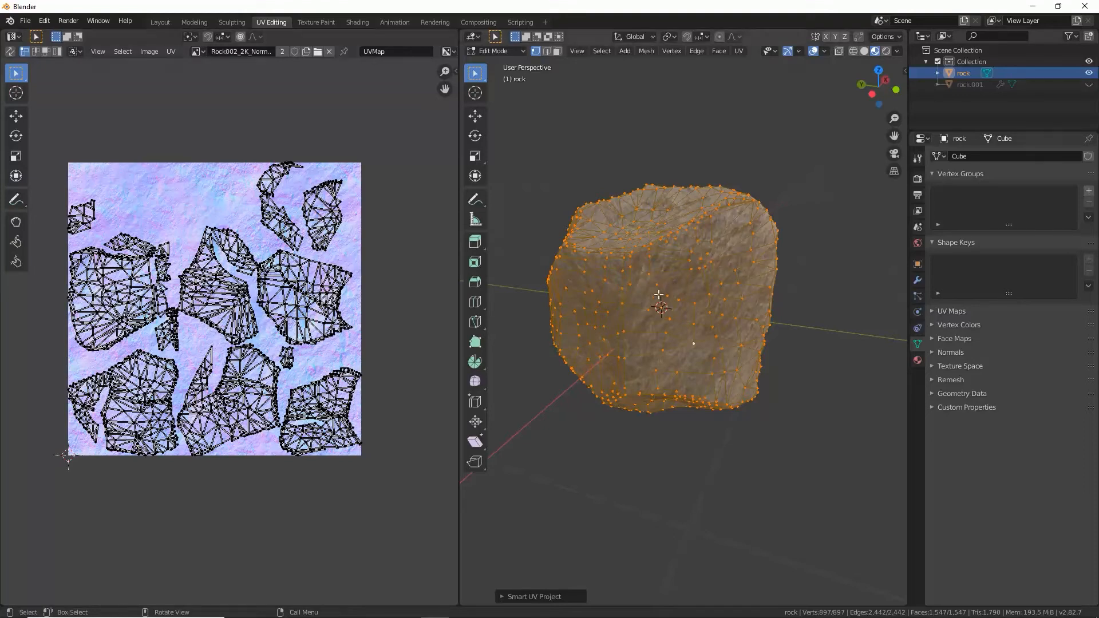
# Step: Examine the rock's textured surface and the separate islands in its new UV layout
pyautogui.moveTo(641, 275); pyautogui.dragTo(621, 344, button='middle')
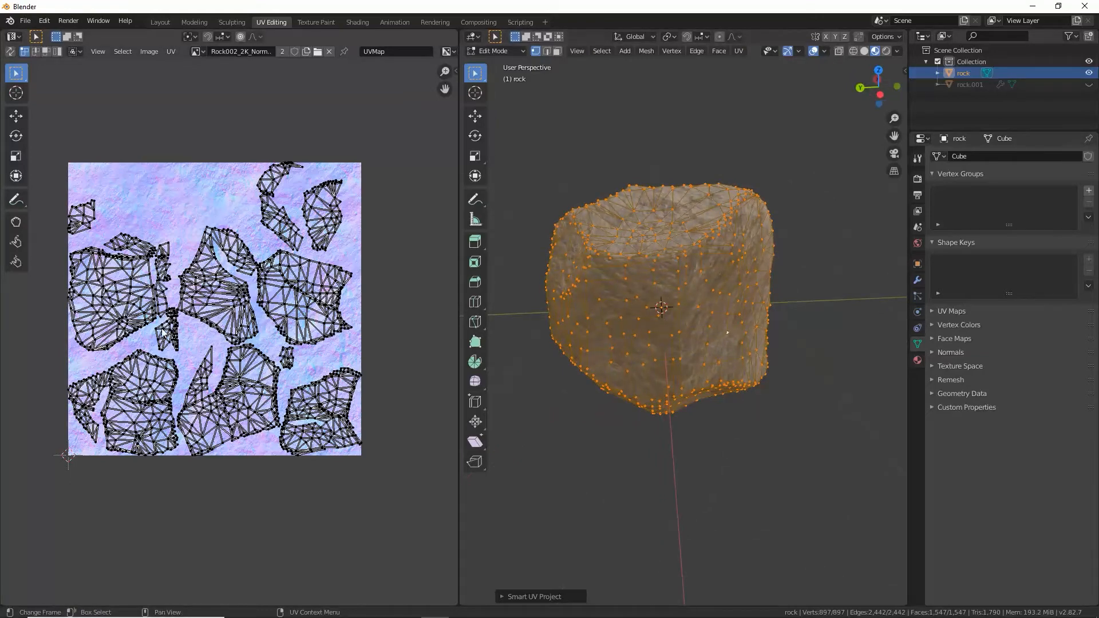
pyautogui.scroll(2, 115, 211)
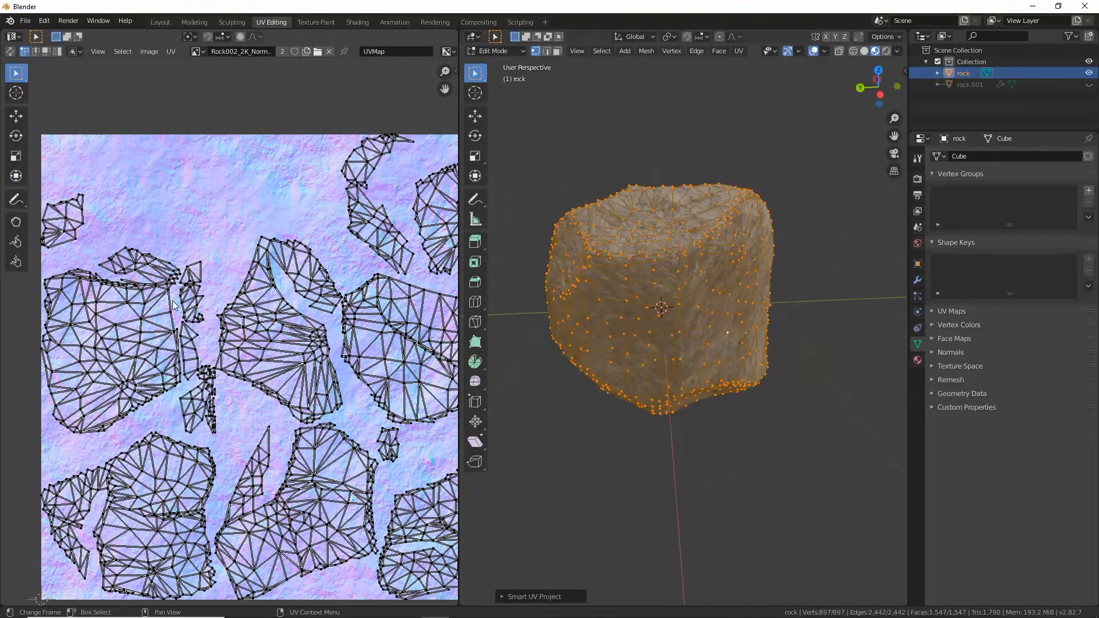
pyautogui.scroll(-2, 189, 320)
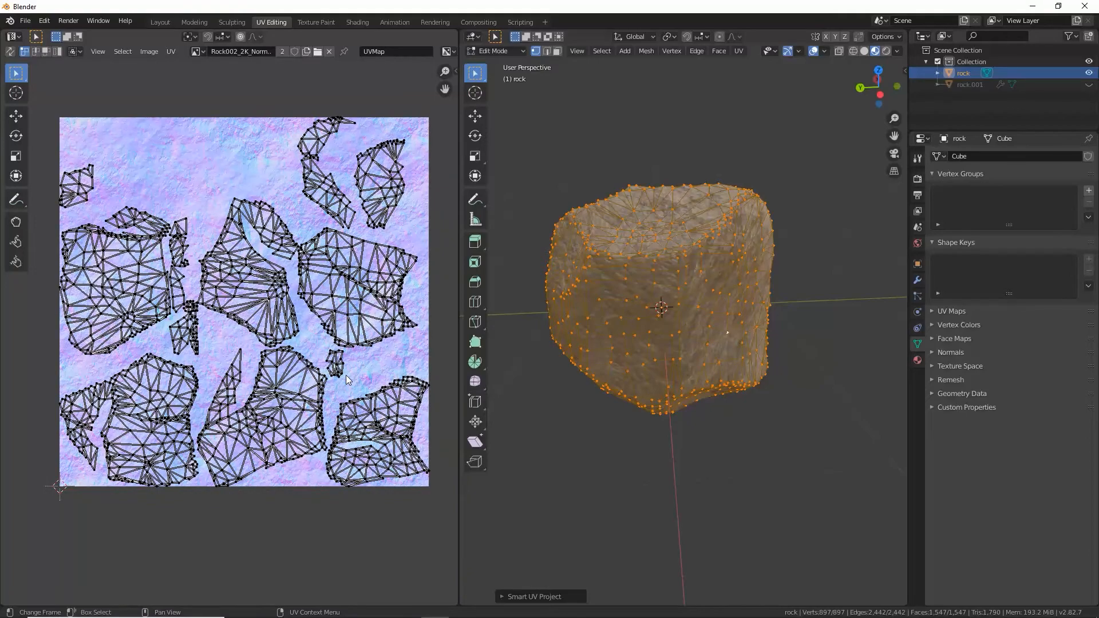
pyautogui.scroll(1, 346, 376)
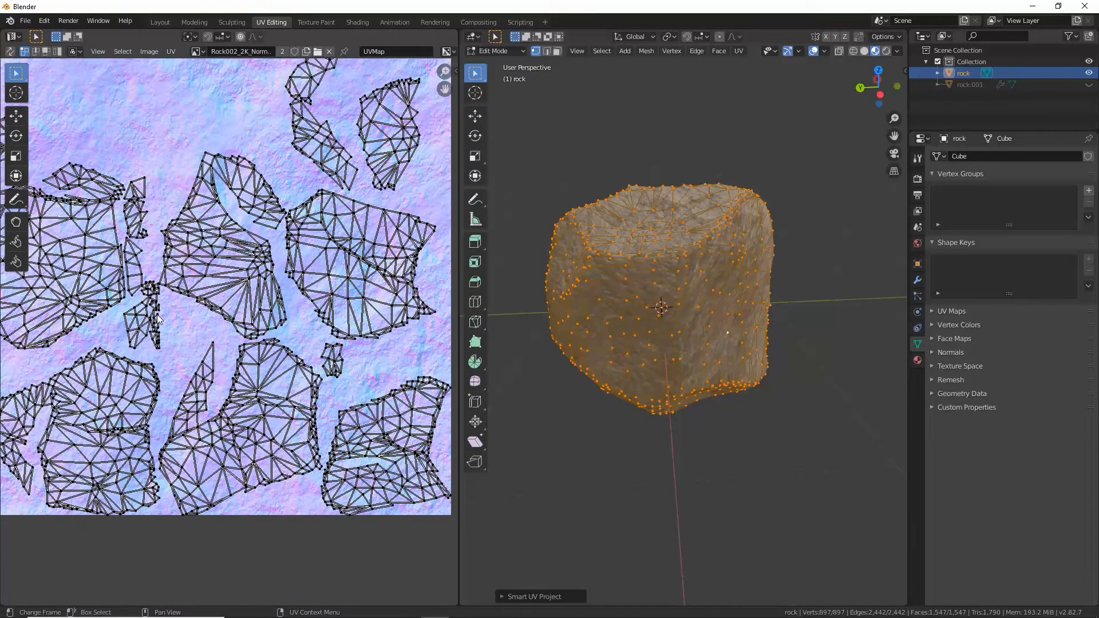
pyautogui.scroll(5, 158, 318)
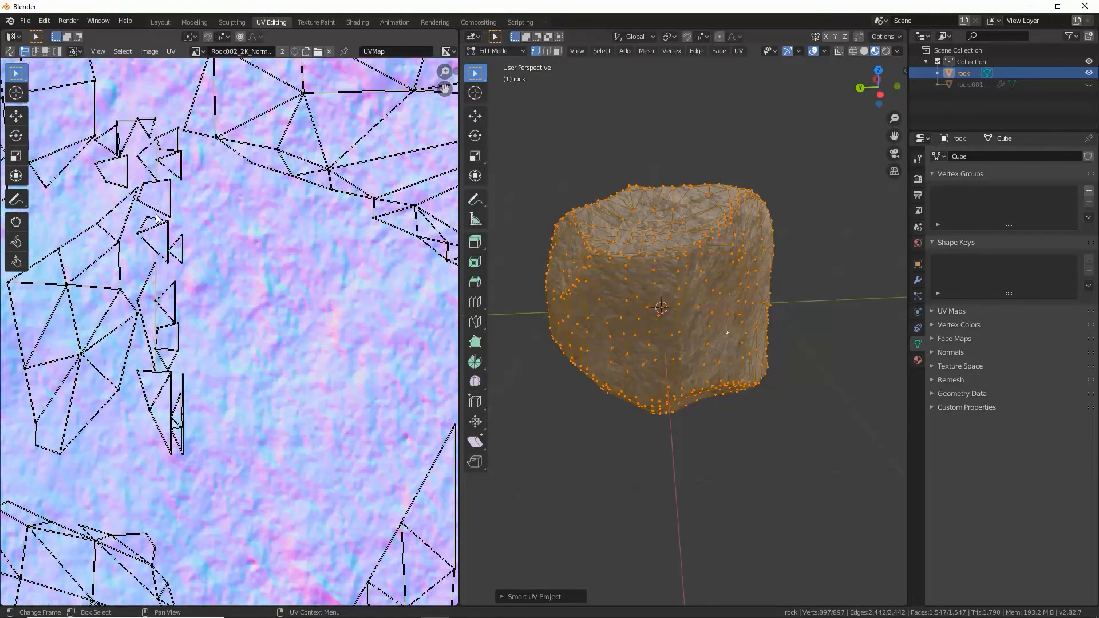
pyautogui.scroll(-8, 158, 220)
pyautogui.scroll(2, 205, 245)
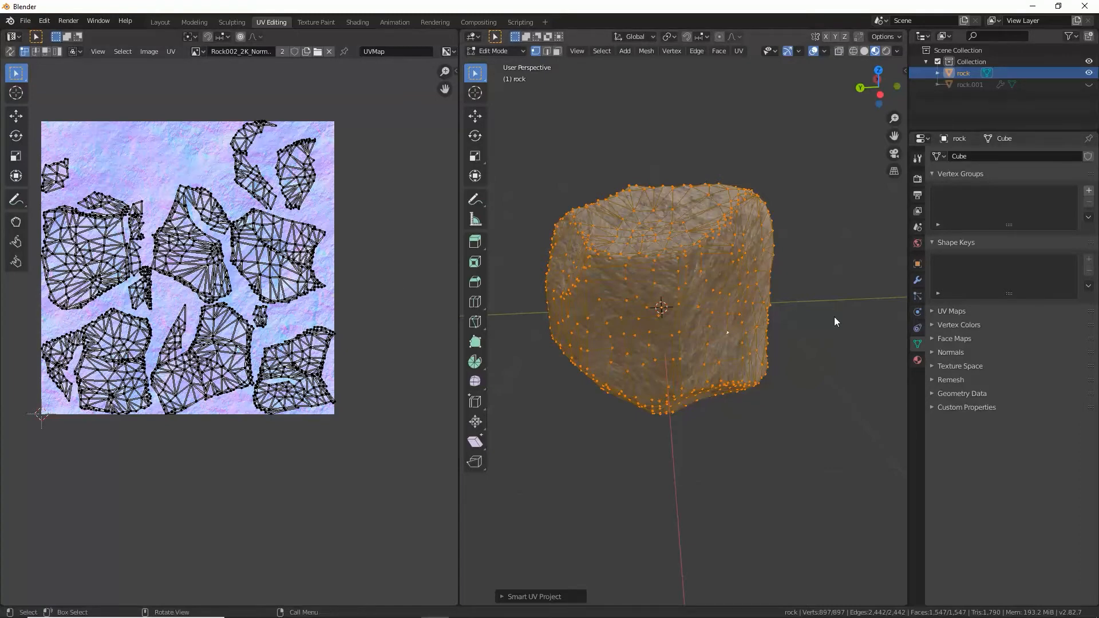
# Step: Return to Object Mode and add a Decimate modifier to the rock with a Collapse ratio of 0.8345
pyautogui.press('Tab')
pyautogui.click(917, 280)
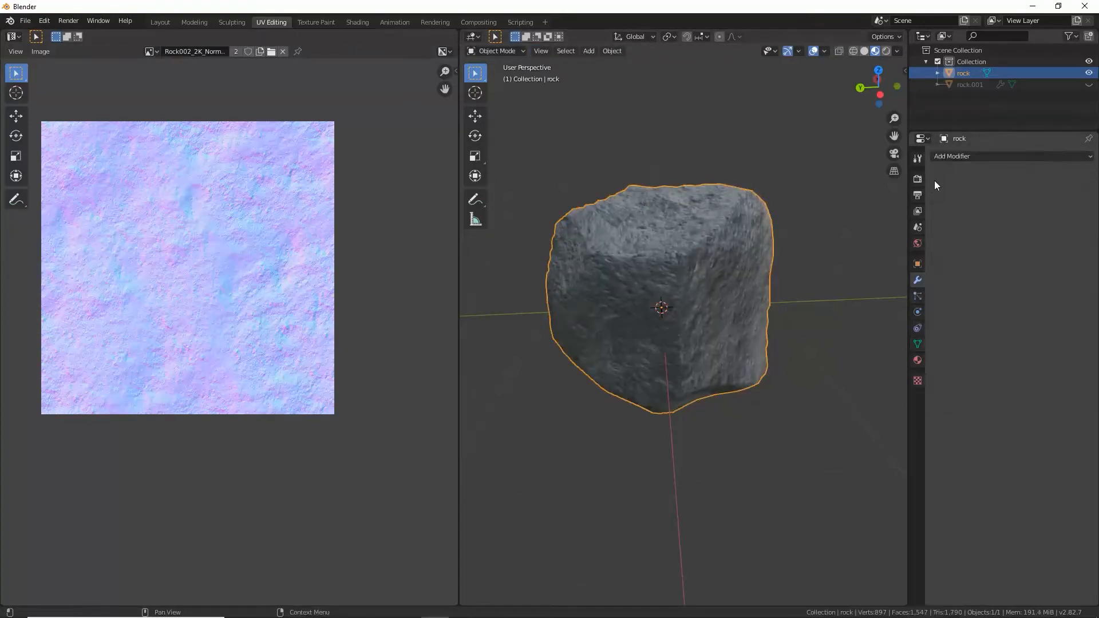
pyautogui.click(952, 155)
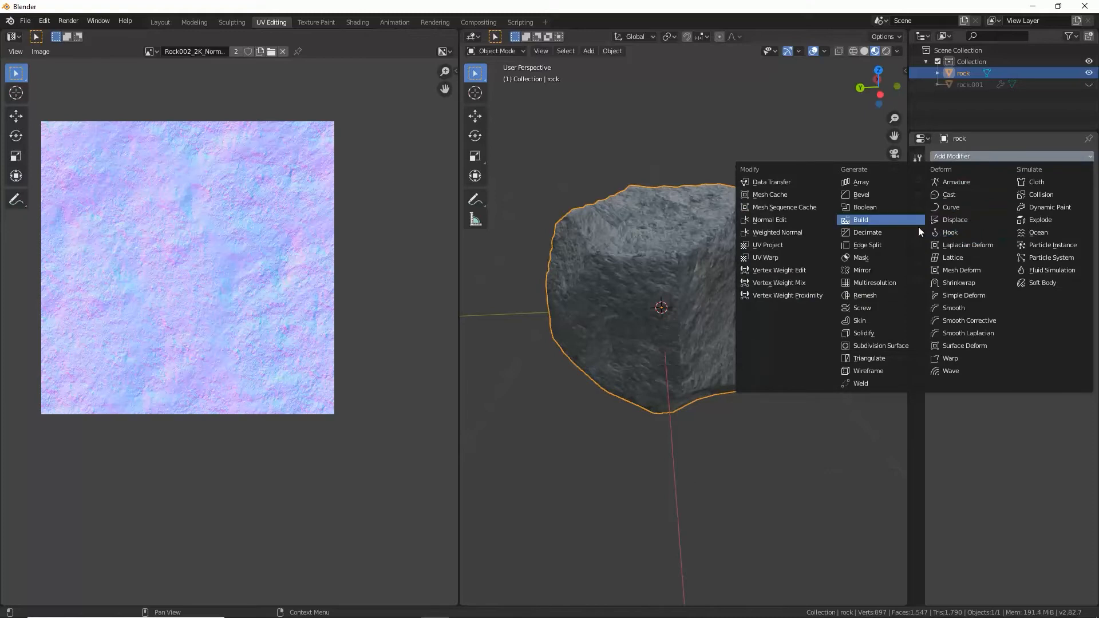
pyautogui.click(898, 233)
pyautogui.moveTo(1063, 220); pyautogui.dragTo(1038, 220)
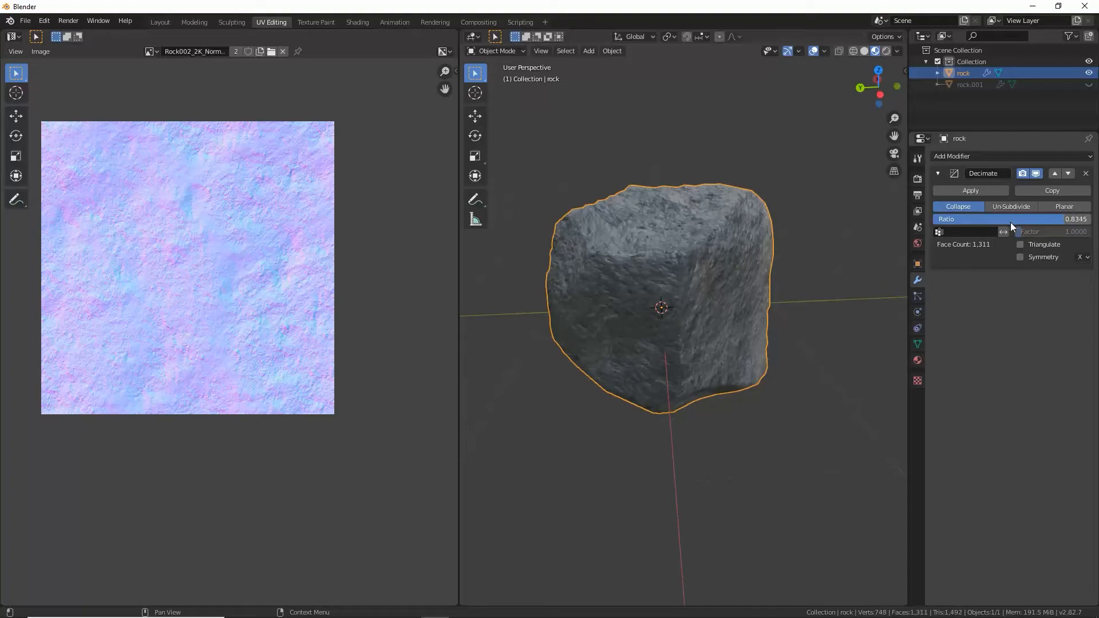
# Step: Apply the rock's Decimate modifier and unwrap the mesh again with Smart UV Project, using angle limit 66 and zero island margin
pyautogui.click(988, 193)
pyautogui.press('Tab')
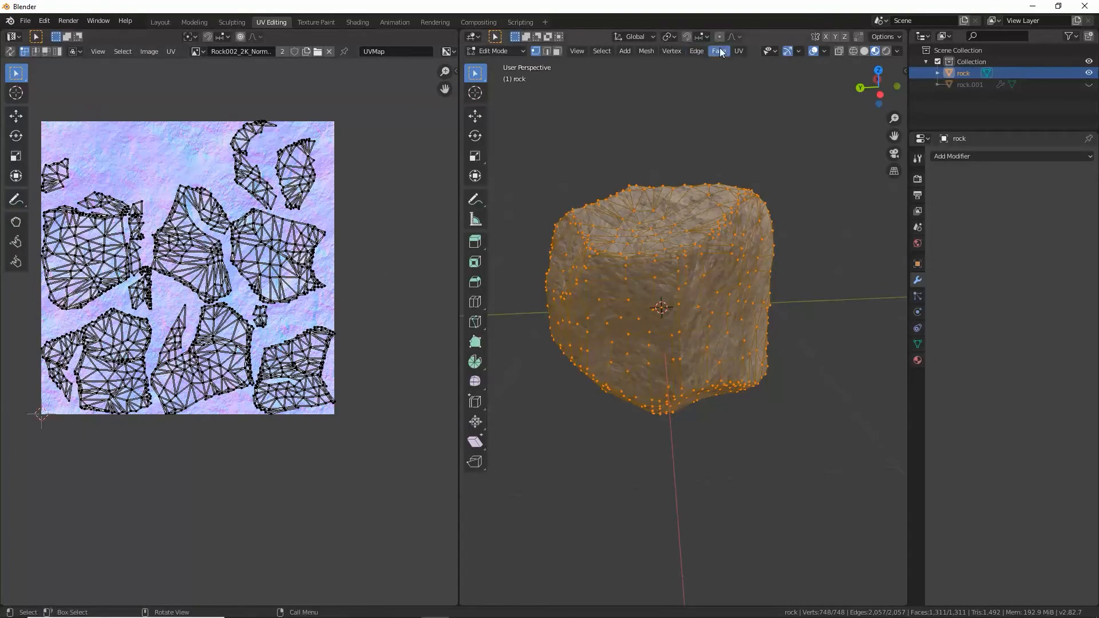
pyautogui.click(738, 51)
pyautogui.click(752, 93)
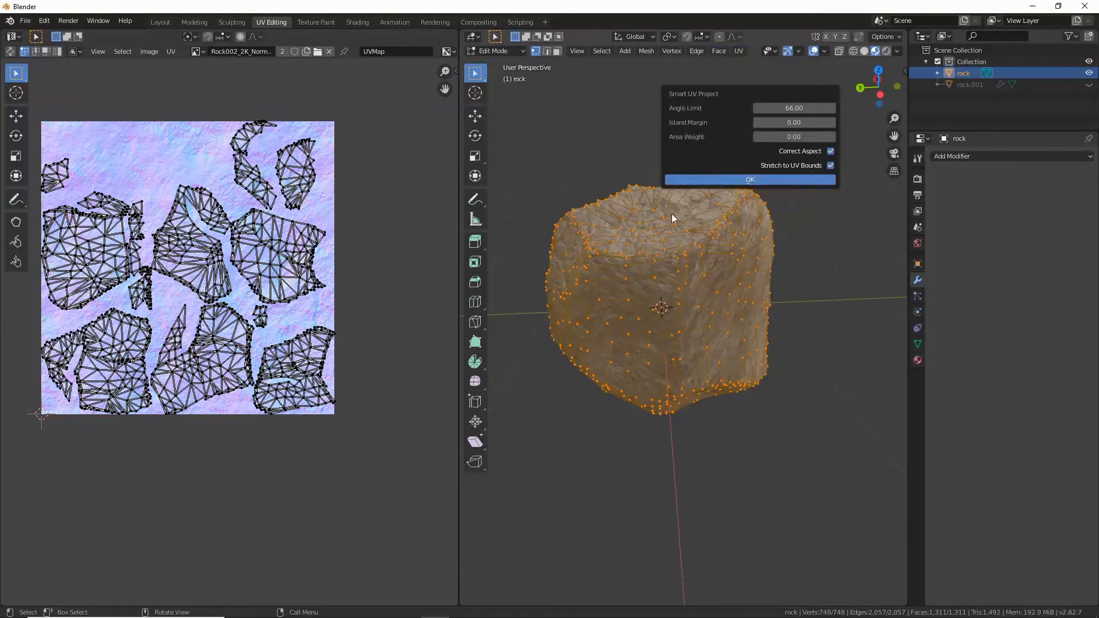
pyautogui.click(744, 180)
# Step: Generate mesh seams from the rock's new UV islands with Seams From Islands
pyautogui.scroll(1, 198, 280)
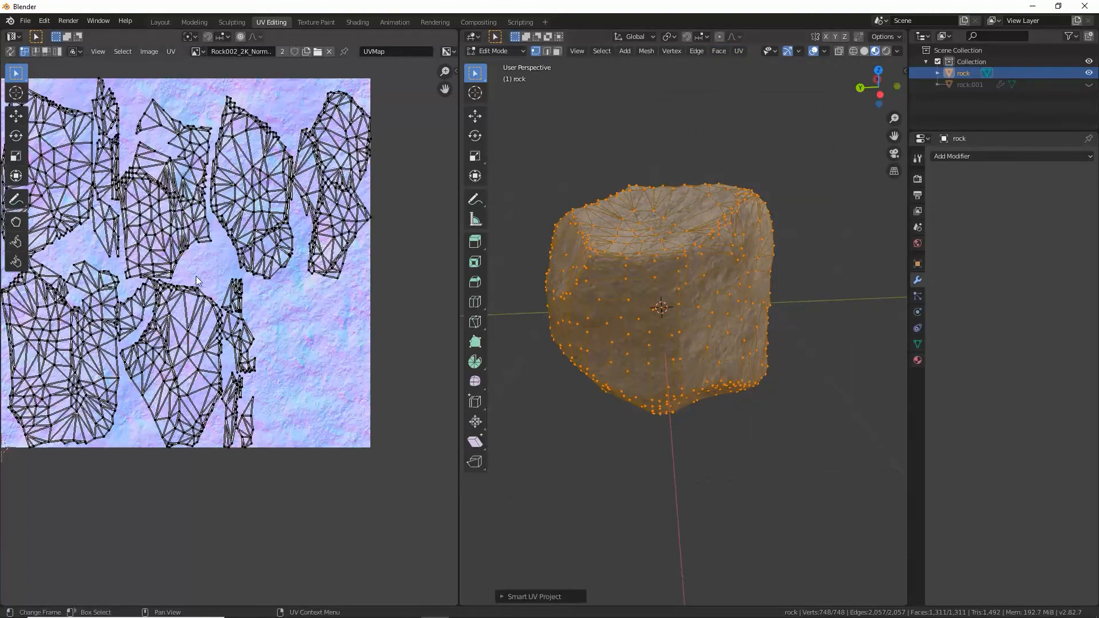
pyautogui.moveTo(261, 269); pyautogui.dragTo(302, 285, button='middle')
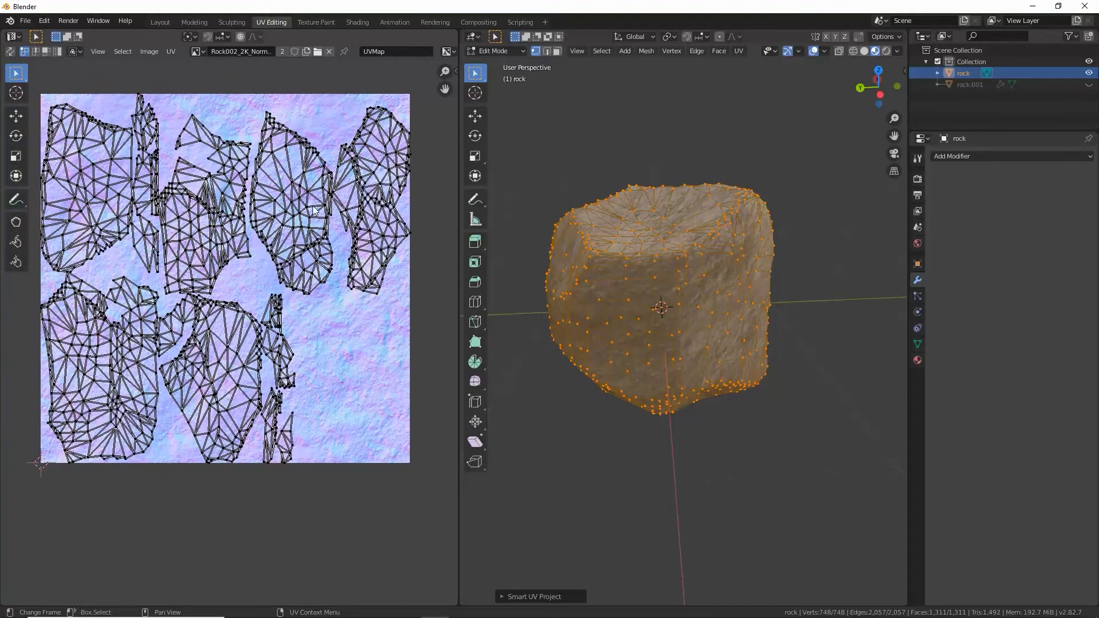
pyautogui.scroll(2, 146, 176)
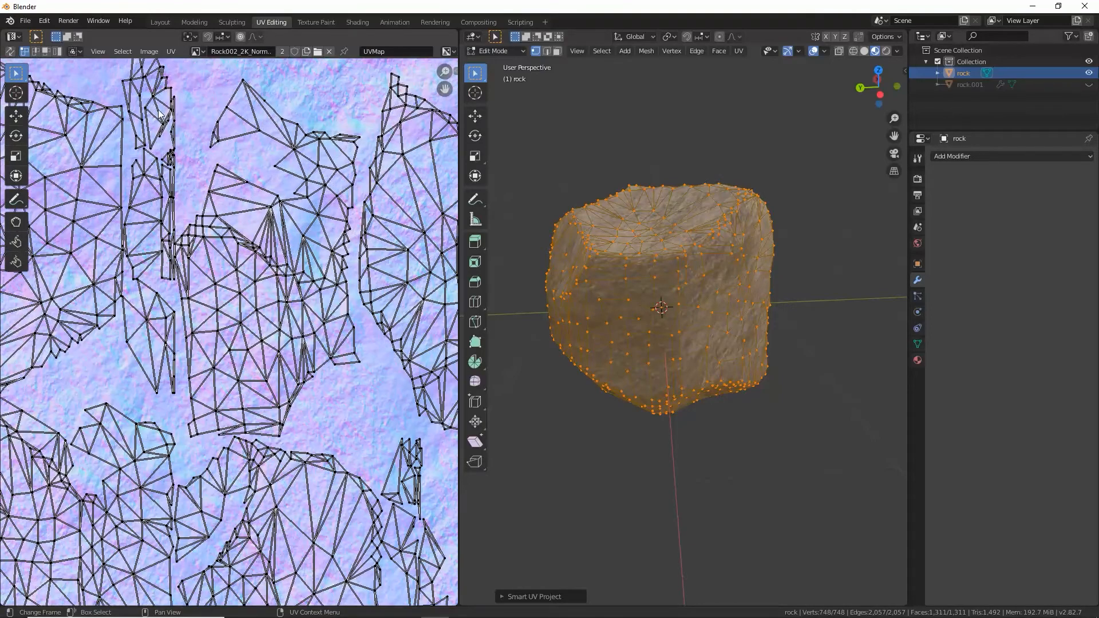
pyautogui.scroll(-3, 200, 228)
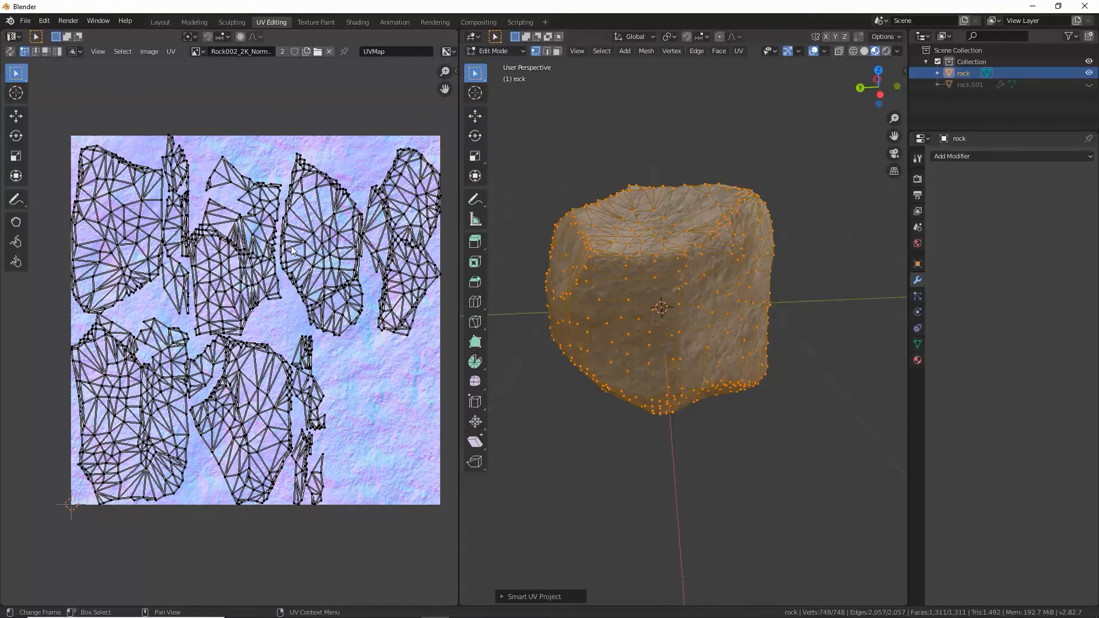
pyautogui.click(171, 51)
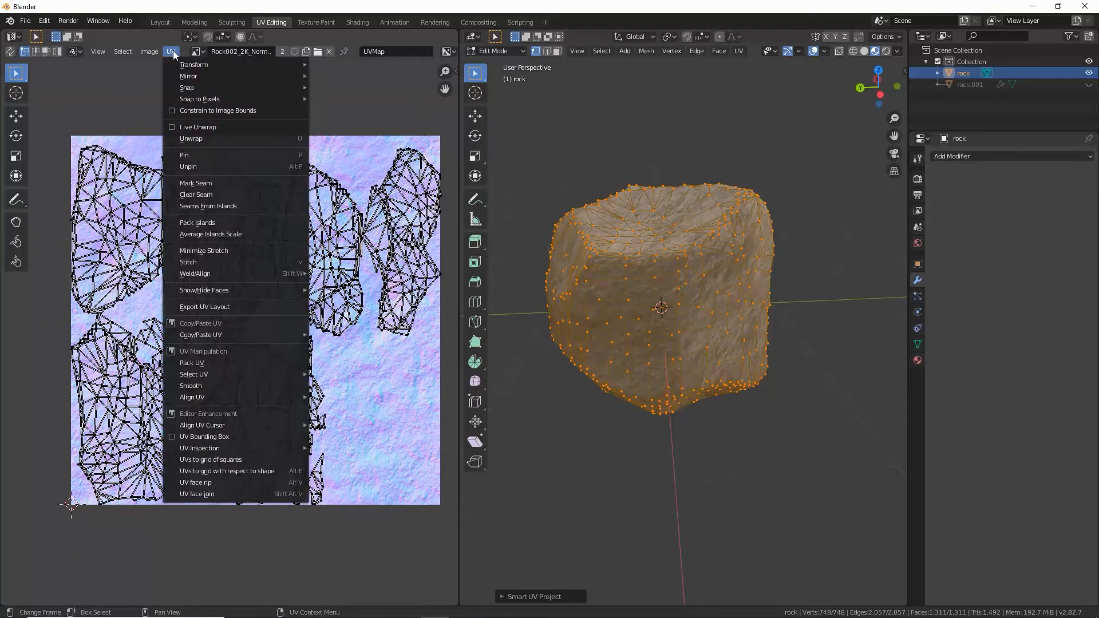
pyautogui.click(214, 208)
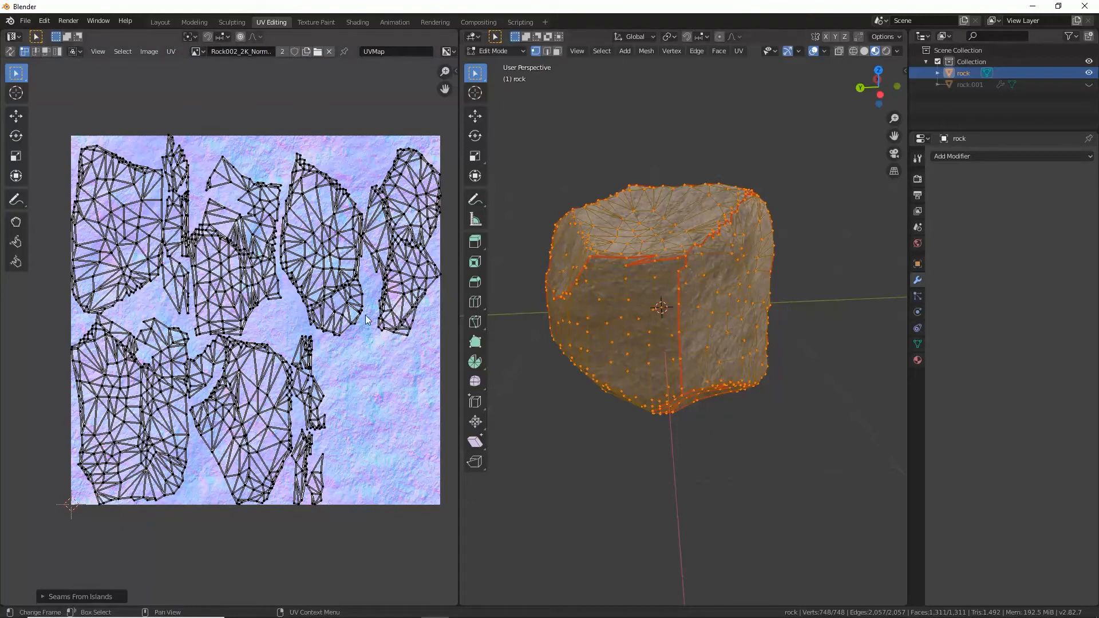
# Step: Turn on UV Sync Selection and deselect the entire rock mesh
pyautogui.moveTo(578, 281); pyautogui.dragTo(679, 325, button='middle')
pyautogui.press('Tab')
pyautogui.press('Tab')
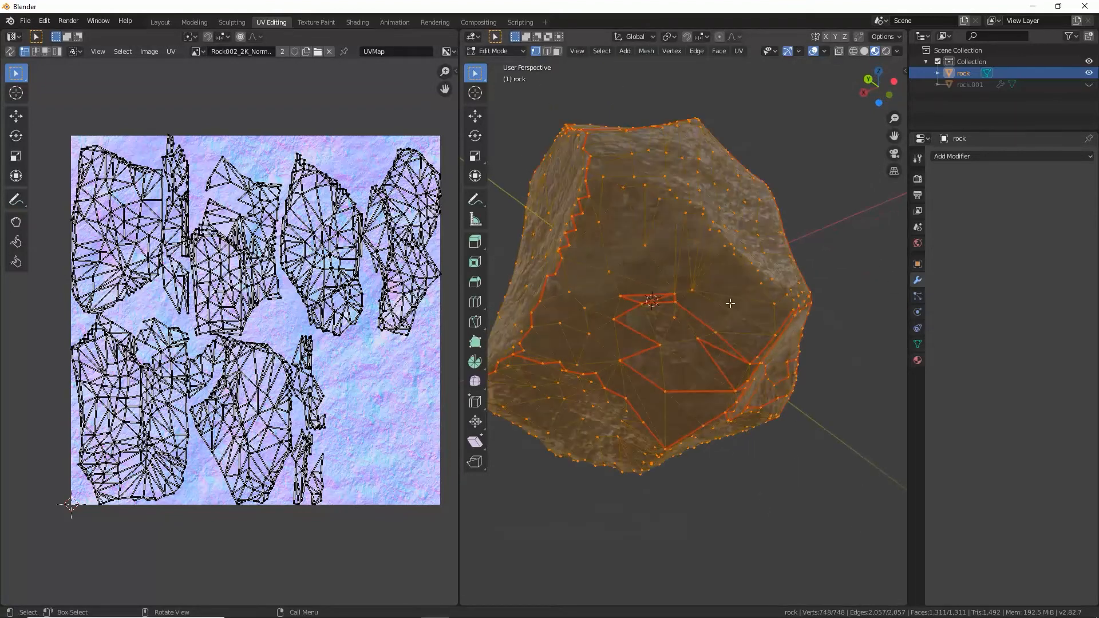
pyautogui.click(11, 53)
pyautogui.click(823, 260)
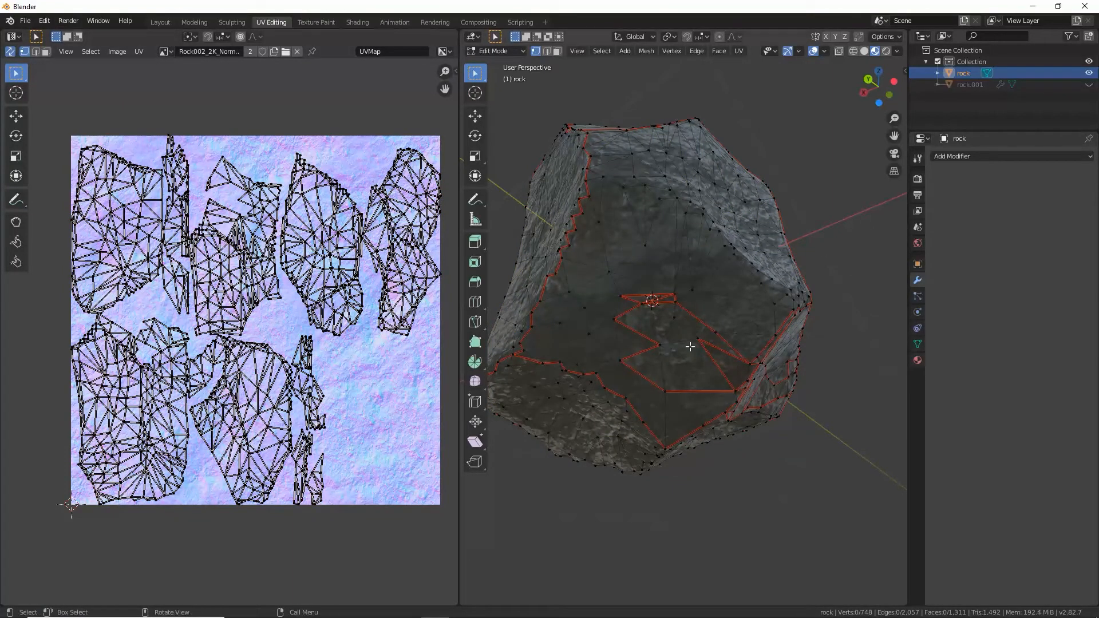
pyautogui.moveTo(688, 288); pyautogui.dragTo(708, 269, button='middle')
pyautogui.scroll(1, 653, 248)
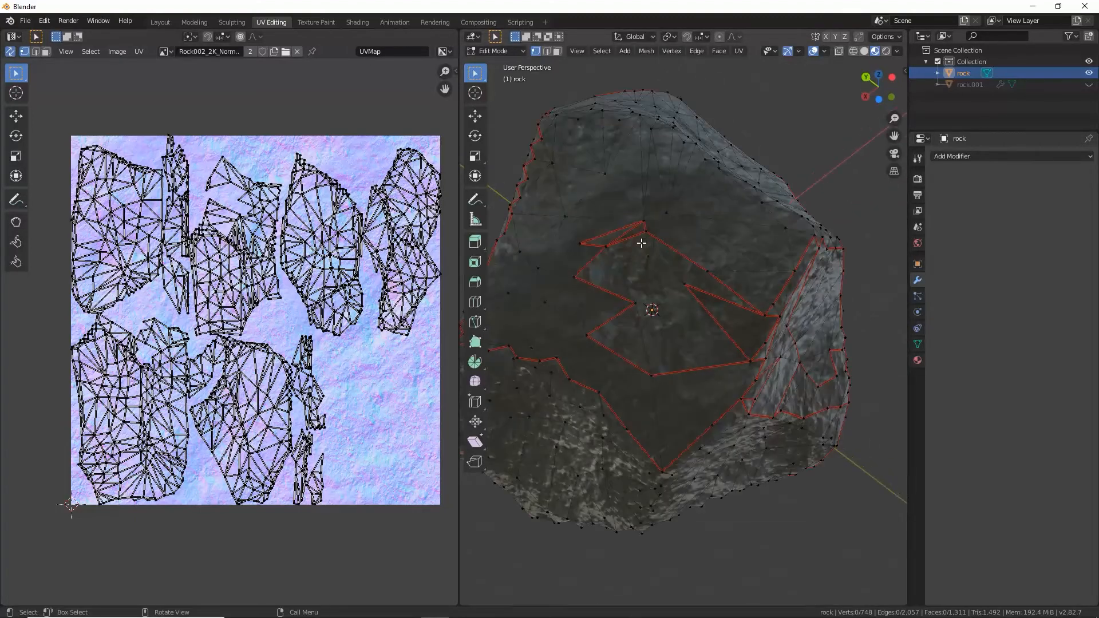
pyautogui.click(138, 52)
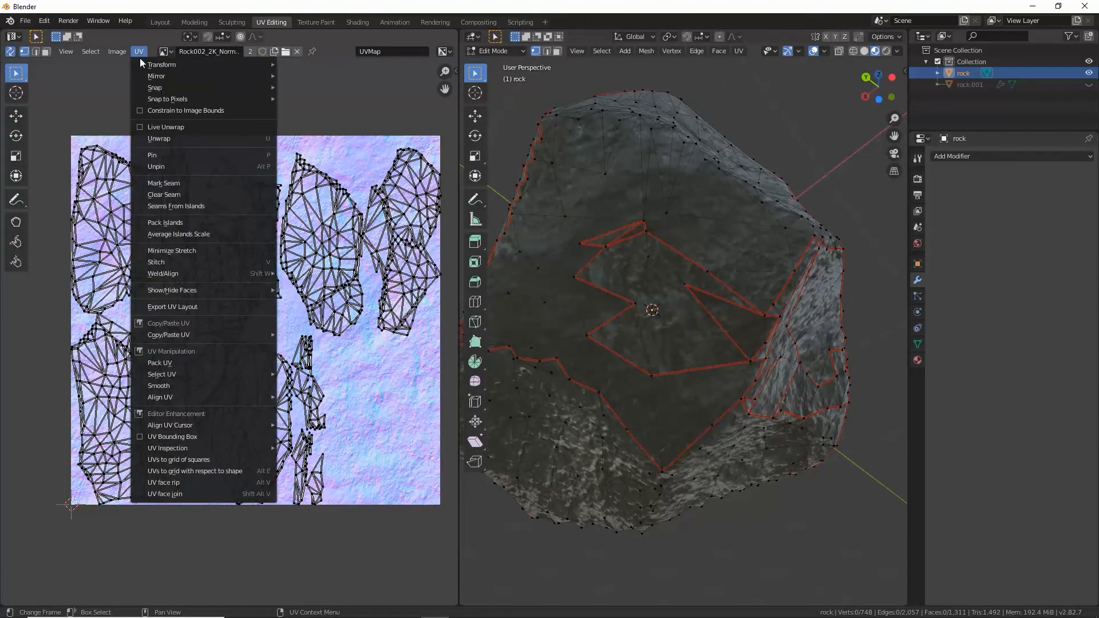
pyautogui.click(144, 139)
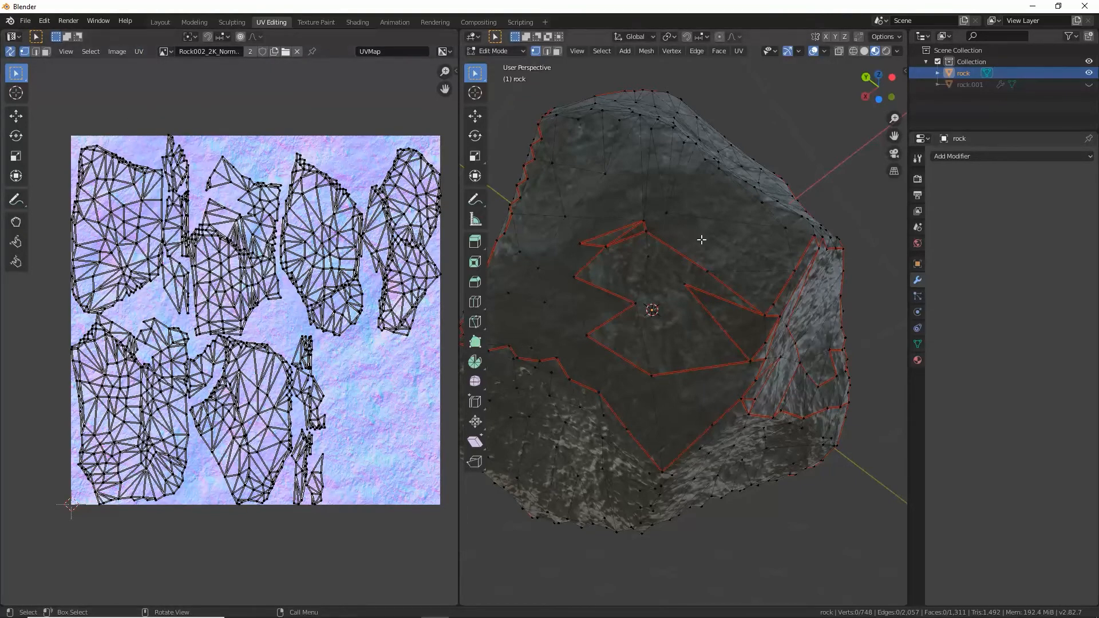
# Step: Circle-select the jagged seam outline on the rock's underside, add two adjoining seam edges in edge mode, and clear their seams
pyautogui.scroll(4, 651, 250)
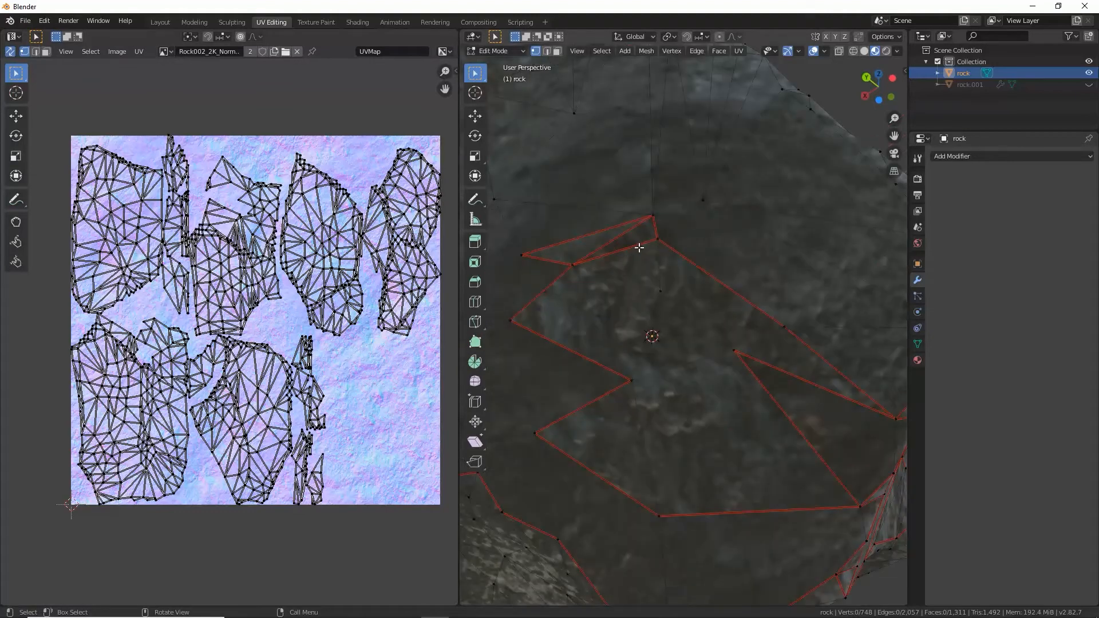
pyautogui.moveTo(639, 247); pyautogui.dragTo(634, 346, button='middle')
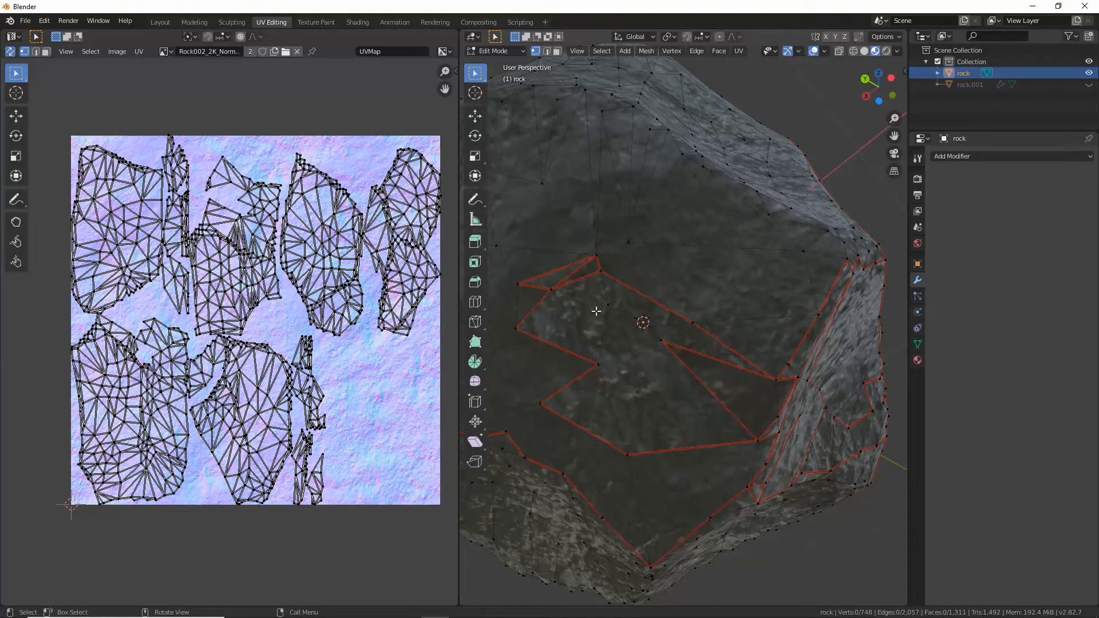
pyautogui.press('c')
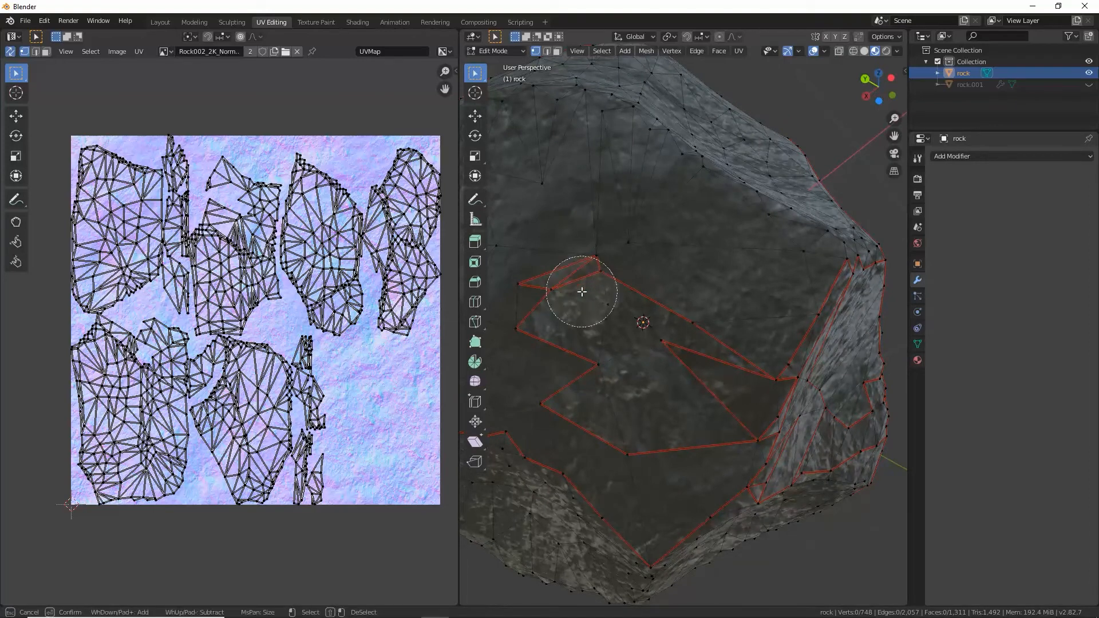
pyautogui.moveTo(579, 287)
pyautogui.mouseDown()
pyautogui.moveTo(572, 263)
pyautogui.moveTo(556, 302)
pyautogui.moveTo(594, 398)
pyautogui.moveTo(628, 432)
pyautogui.moveTo(691, 379)
pyautogui.moveTo(699, 327)
pyautogui.mouseUp()
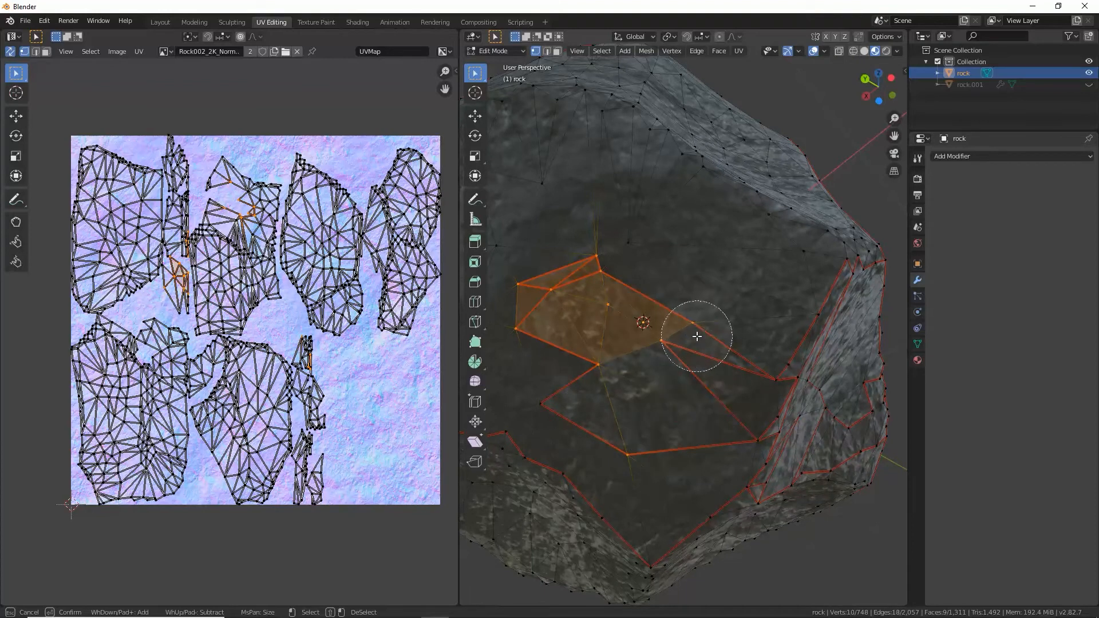
pyautogui.rightClick(701, 334)
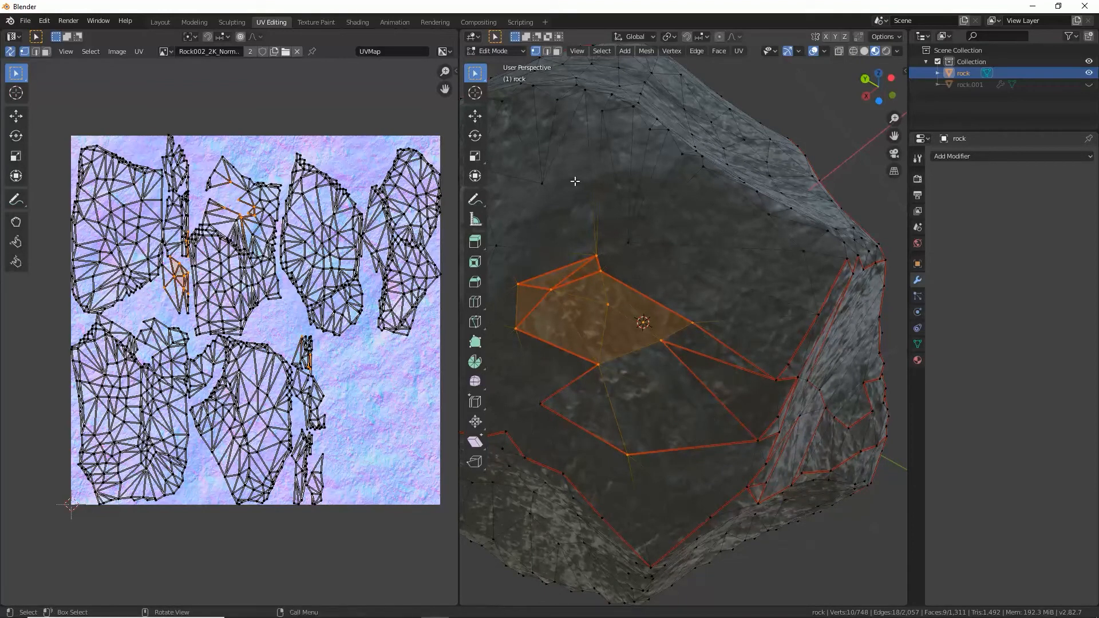
pyautogui.click(547, 52)
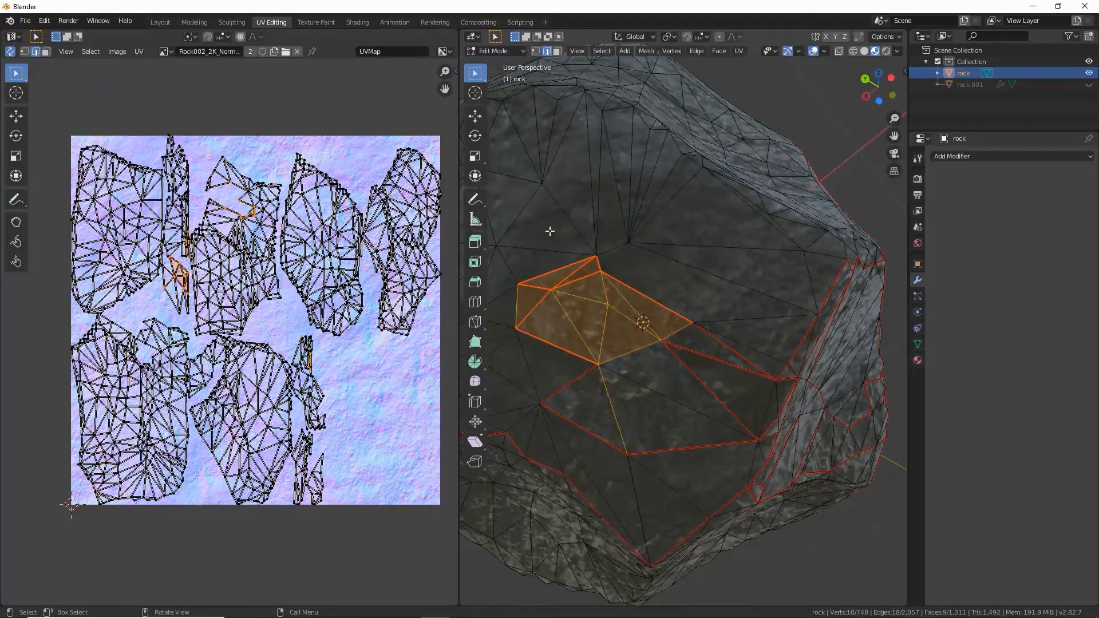
pyautogui.keyDown('shift'); pyautogui.click(587, 429); pyautogui.keyUp('shift')
pyautogui.keyDown('shift'); pyautogui.click(649, 451); pyautogui.keyUp('shift')
pyautogui.hotkey('ctrl', 'e')
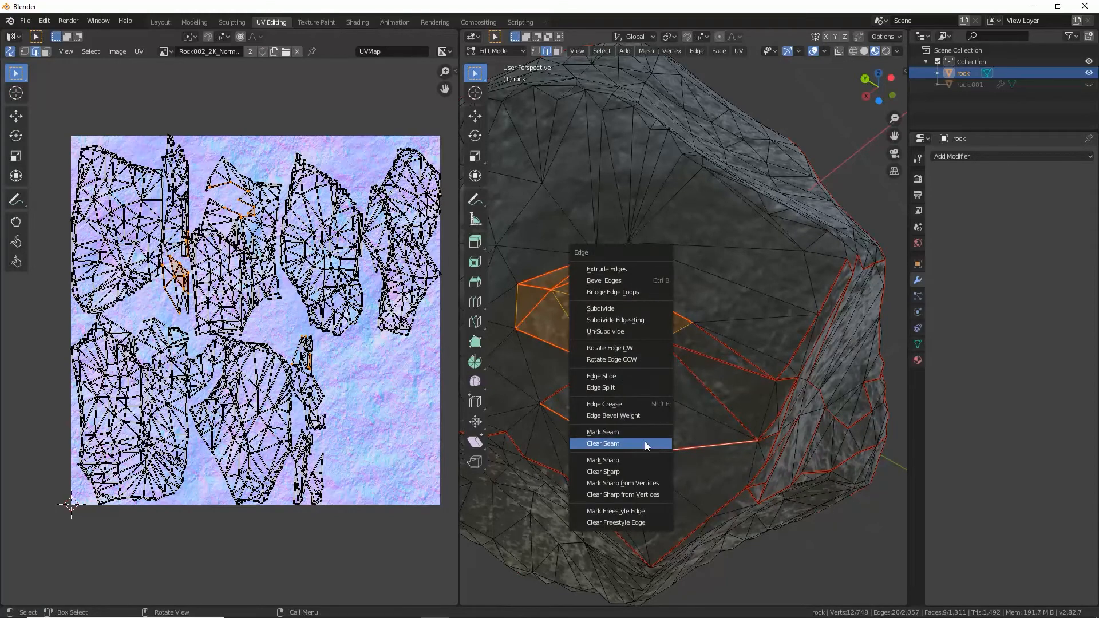
pyautogui.click(645, 443)
# Step: Select the four leftover seam edges on the rock's underside and clear their seams
pyautogui.click(647, 385)
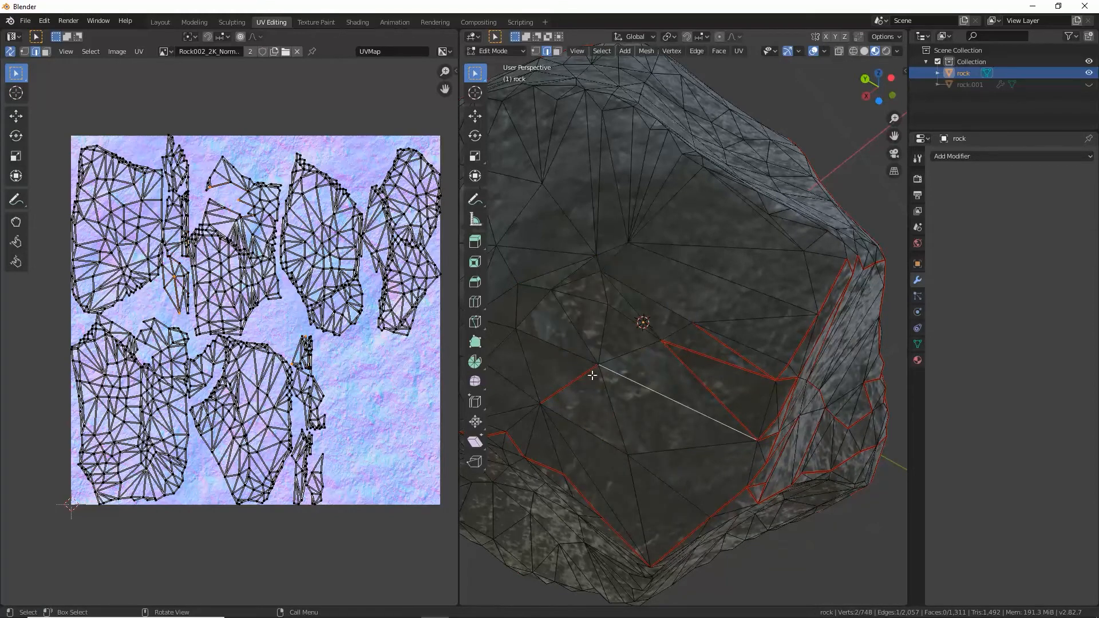
pyautogui.click(591, 371)
pyautogui.keyDown('shift'); pyautogui.click(688, 368); pyautogui.keyUp('shift')
pyautogui.keyDown('shift'); pyautogui.click(723, 348); pyautogui.keyUp('shift')
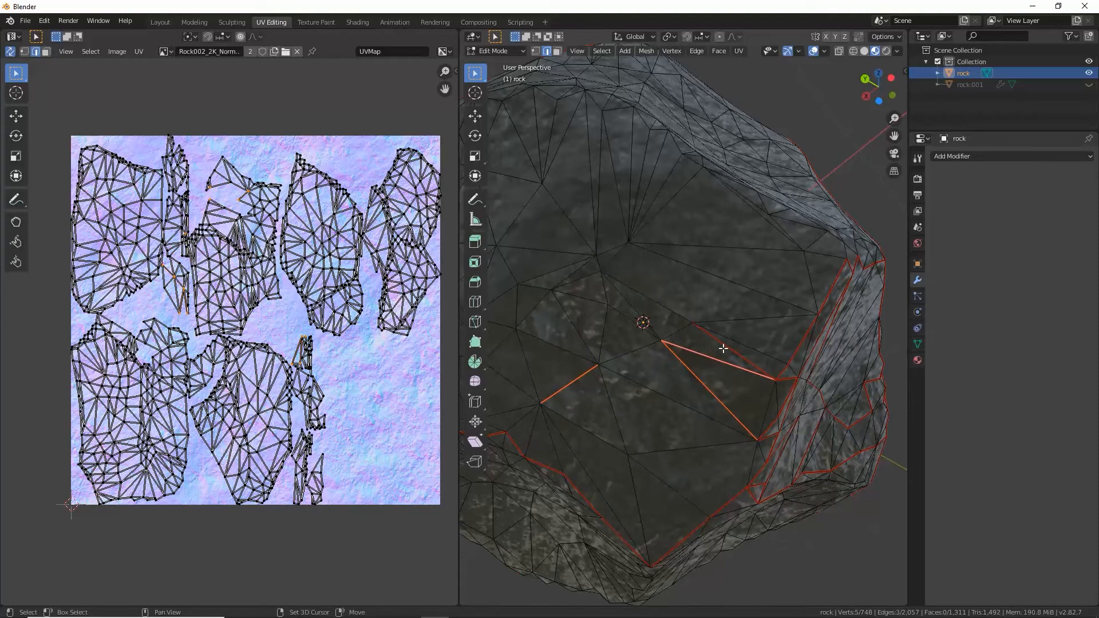
pyautogui.keyDown('shift'); pyautogui.click(726, 349); pyautogui.keyUp('shift')
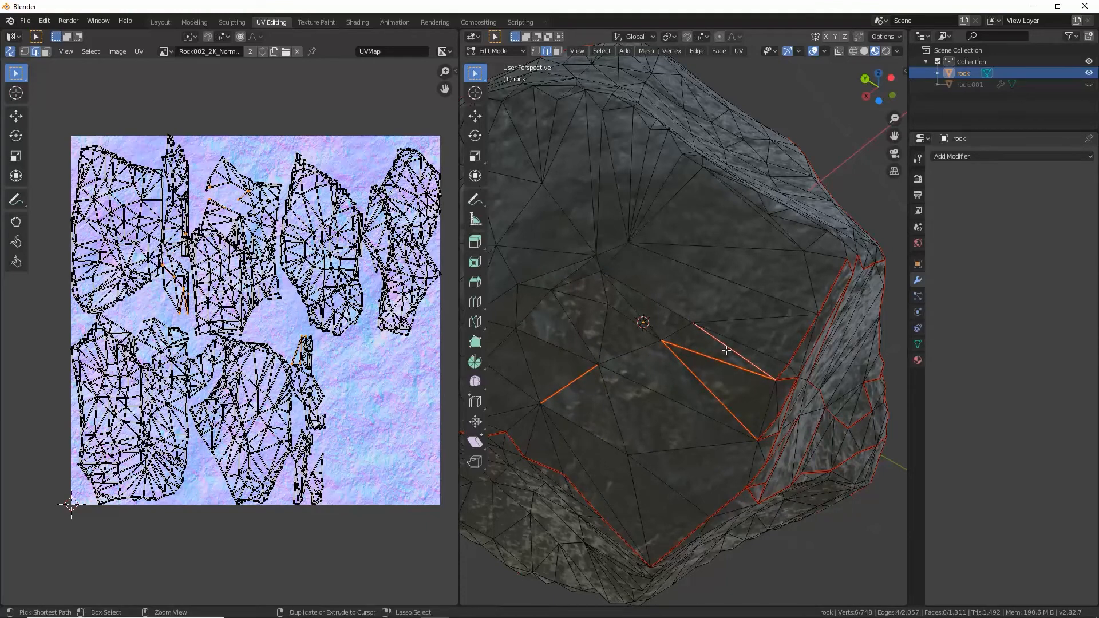
pyautogui.hotkey('ctrl', 'e')
pyautogui.click(720, 350)
# Step: Clear the seam from two connected edges along the stepped border of the patch near the rock's base
pyautogui.scroll(-5, 709, 323)
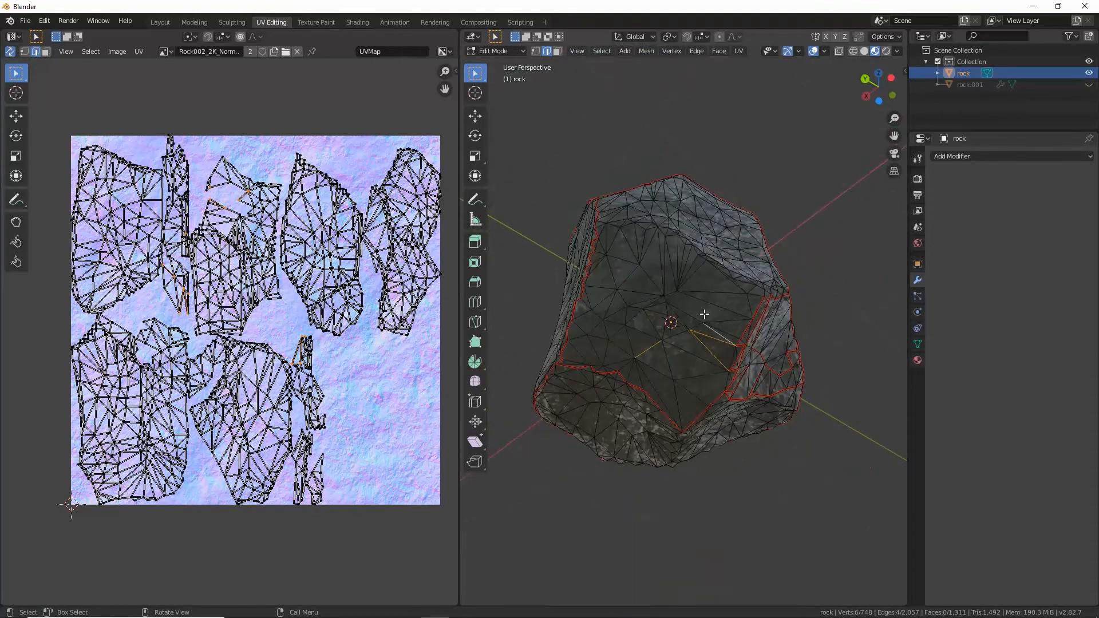
pyautogui.moveTo(704, 314); pyautogui.dragTo(723, 370, button='middle')
pyautogui.keyDown('shift'); pyautogui.moveTo(722, 369); pyautogui.dragTo(687, 289, button='middle'); pyautogui.keyUp('shift')
pyautogui.scroll(4, 639, 248)
pyautogui.moveTo(639, 247); pyautogui.dragTo(699, 290, button='middle')
pyautogui.scroll(-5, 733, 313)
pyautogui.scroll(5, 699, 289)
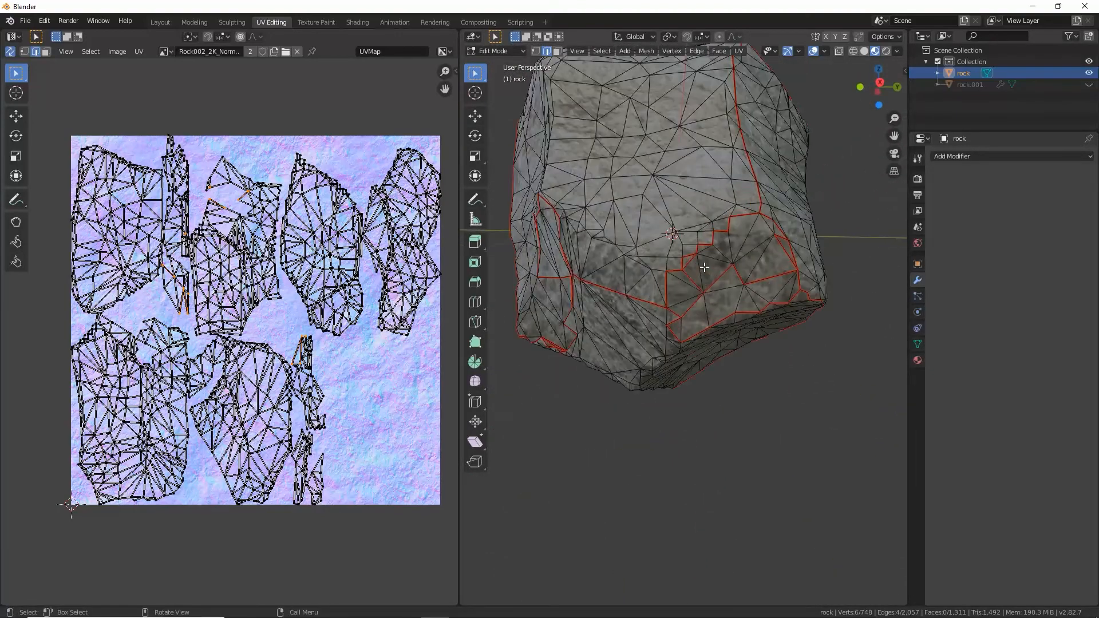
pyautogui.click(669, 257)
pyautogui.scroll(2, 668, 256)
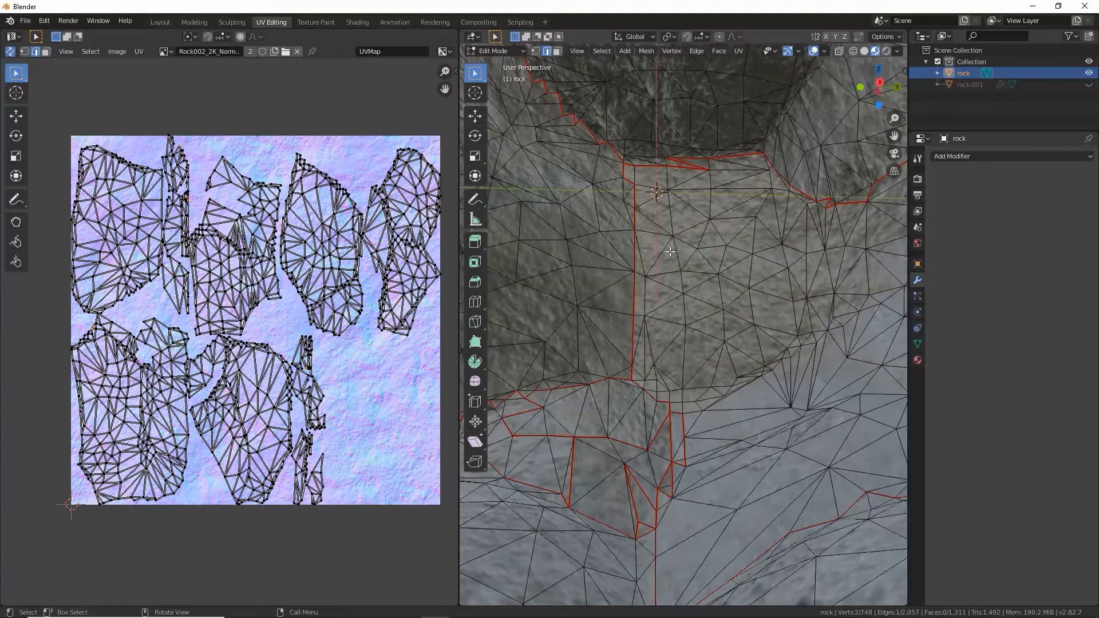
pyautogui.scroll(-1, 668, 257)
pyautogui.keyDown('shift'); pyautogui.click(678, 240); pyautogui.keyUp('shift')
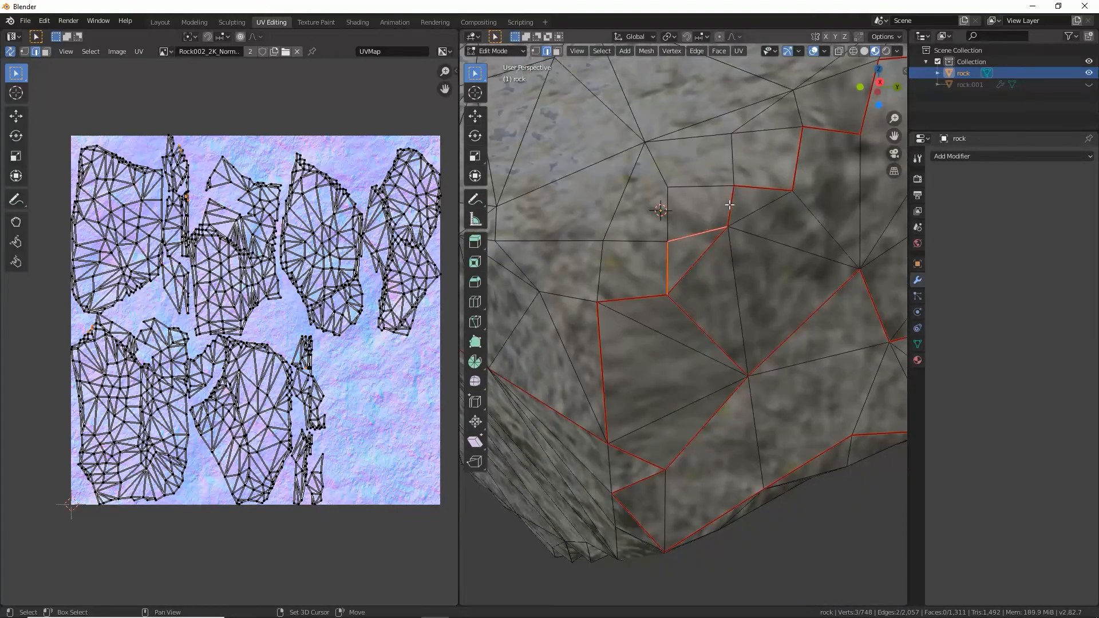
pyautogui.hotkey('ctrl', 'e')
pyautogui.click(696, 264)
# Step: Clear the seam from a stray edge of the small jagged island on another side of the rock
pyautogui.scroll(-2, 647, 284)
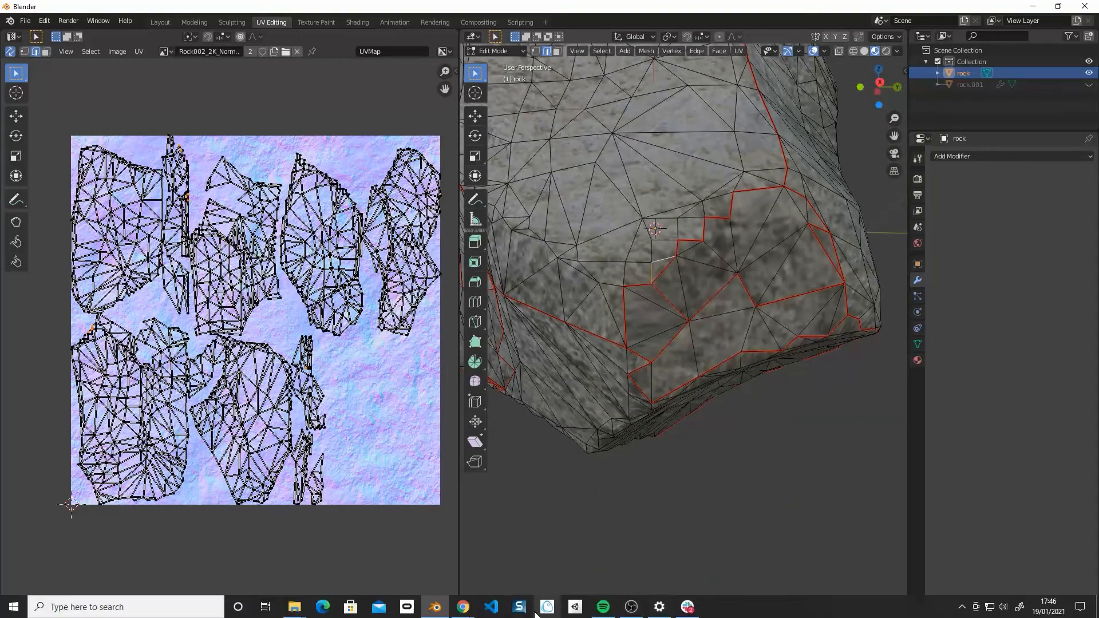
pyautogui.click(668, 302)
pyautogui.moveTo(668, 301); pyautogui.dragTo(764, 298, button='middle')
pyautogui.scroll(-3, 589, 281)
pyautogui.scroll(7, 589, 281)
pyautogui.click(589, 295)
pyautogui.hotkey('ctrl', 'e')
pyautogui.click(589, 312)
# Step: Circle-select the seam edges crossing the interior of the rock's lower face and clear their seams
pyautogui.scroll(-3, 588, 312)
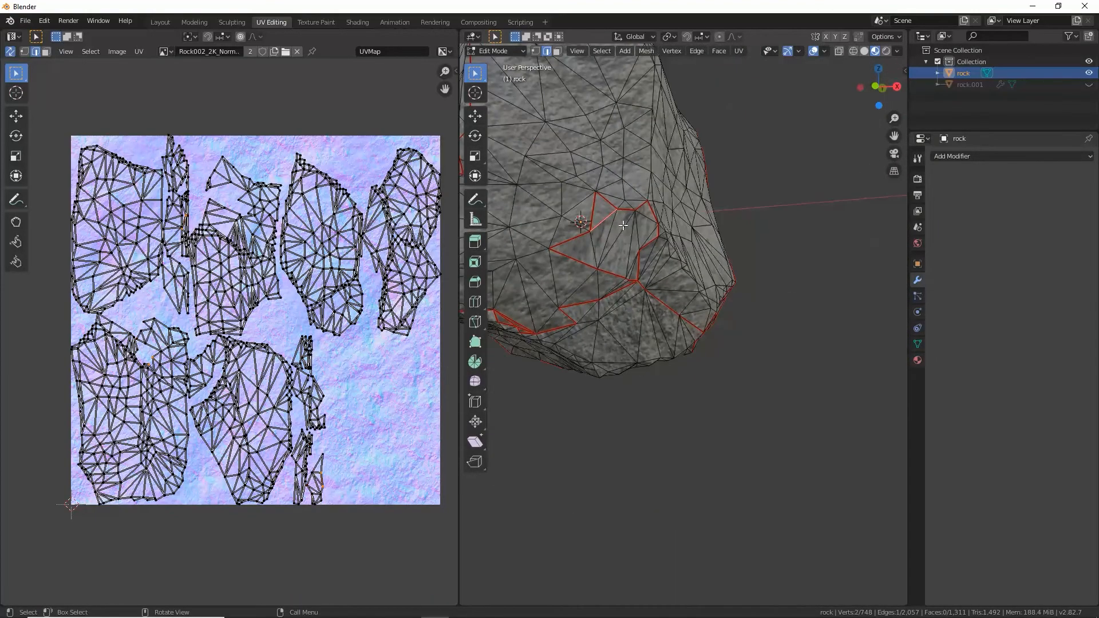
pyautogui.moveTo(589, 312); pyautogui.dragTo(647, 229, button='middle')
pyautogui.scroll(-2, 662, 218)
pyautogui.scroll(5, 661, 219)
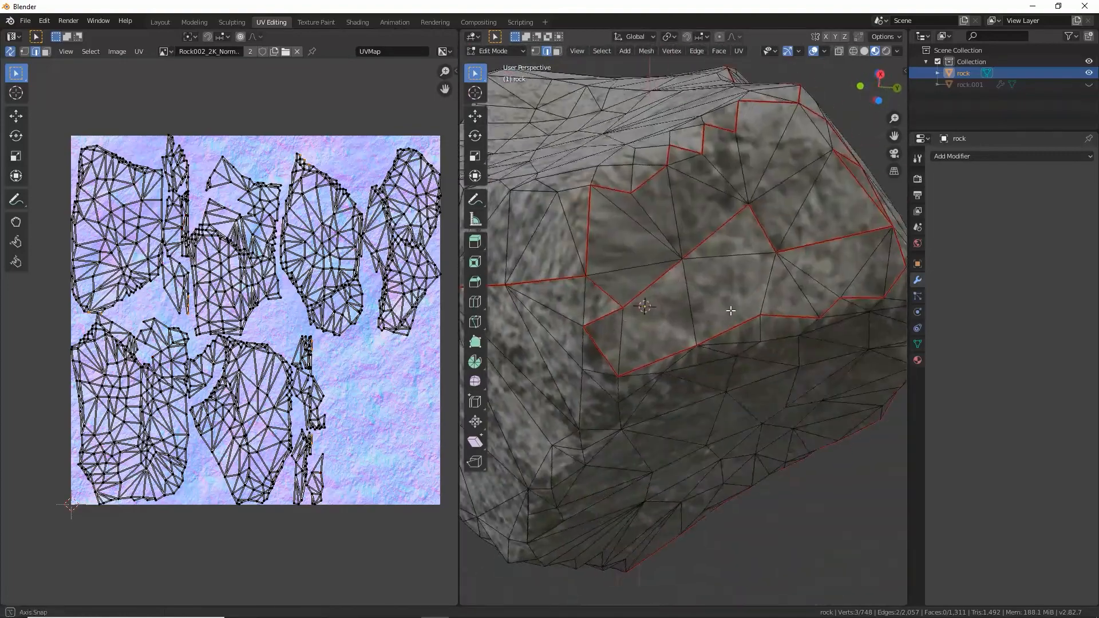
pyautogui.hotkey('ctrl', 'e')
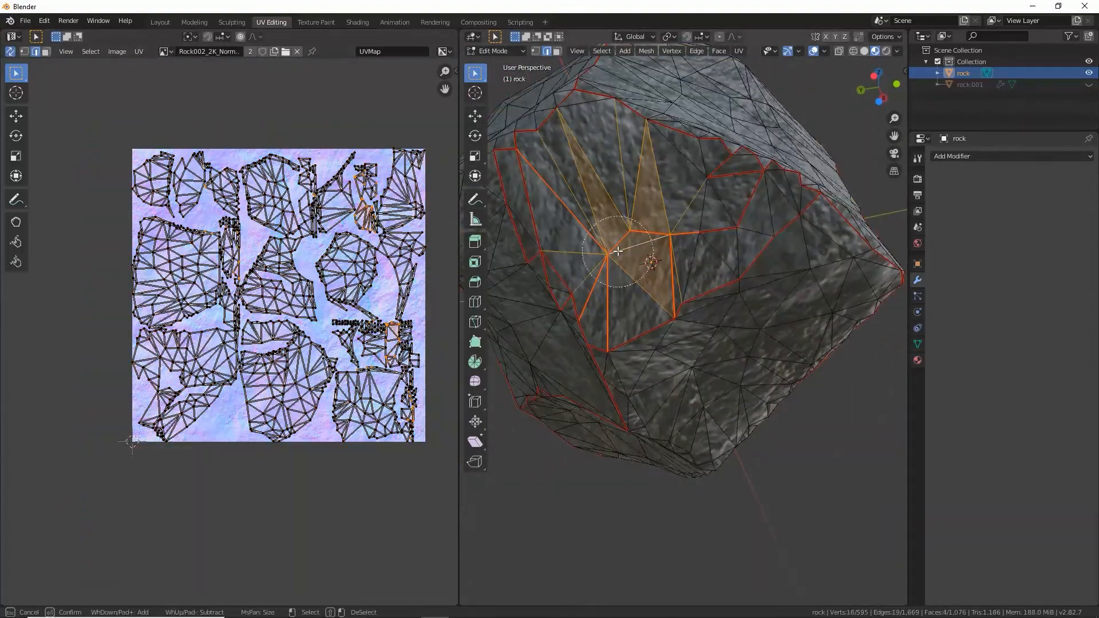
pyautogui.hotkey('ctrl', 'e')
pyautogui.click(664, 248)
# Step: Clear the interior seams of the small patch at the rock's bottom corner and deselect everything
pyautogui.scroll(5, 705, 253)
pyautogui.press('c')
pyautogui.click(704, 253)
pyautogui.scroll(-3, 705, 254)
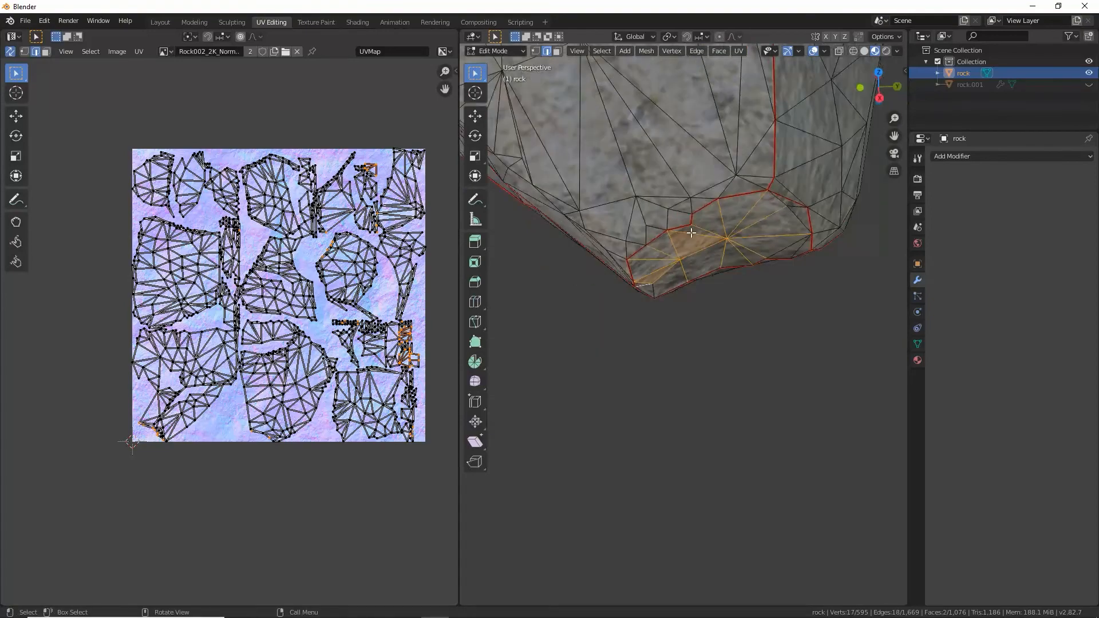
pyautogui.moveTo(704, 253); pyautogui.dragTo(650, 247, button='middle')
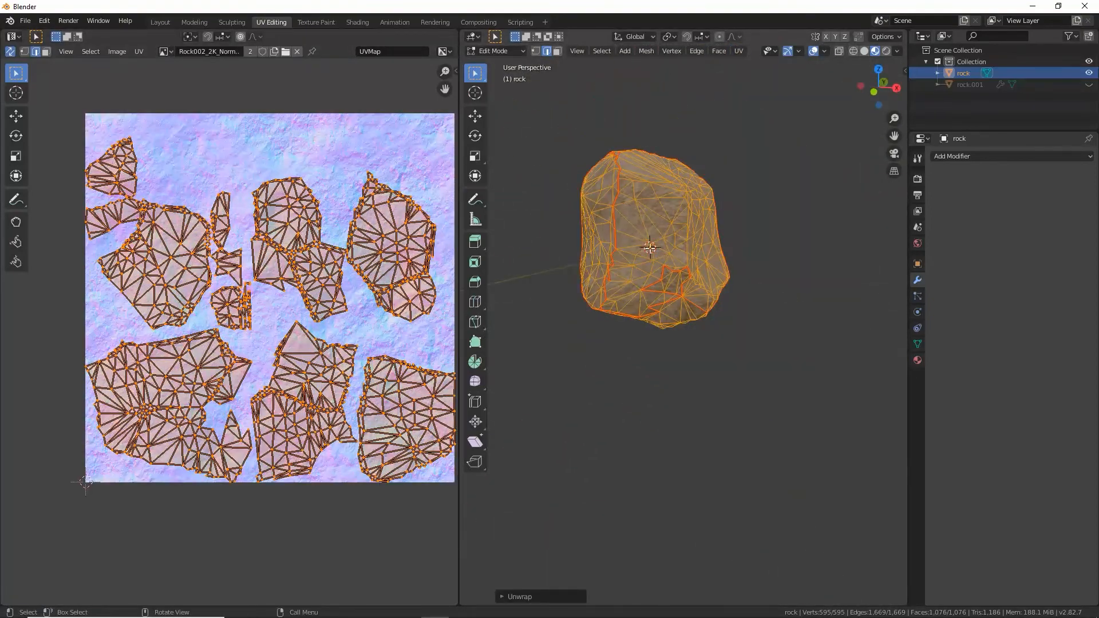
pyautogui.hotkey('alt', 'a')
pyautogui.scroll(3, 663, 204)
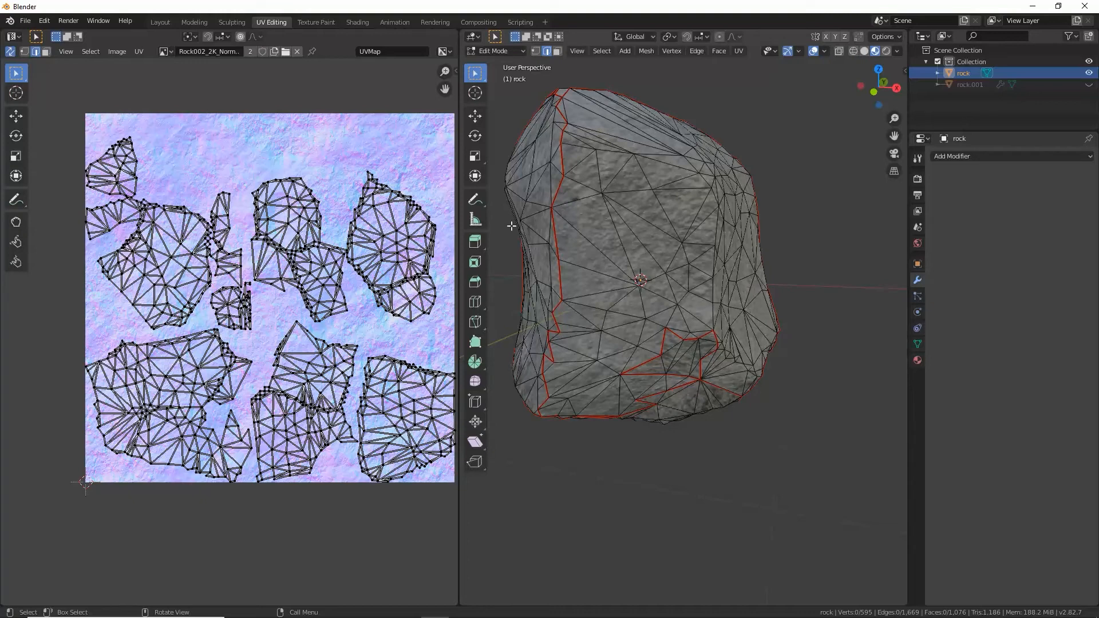
pyautogui.moveTo(581, 199); pyautogui.dragTo(732, 232, button='middle')
pyautogui.scroll(-4, 672, 220)
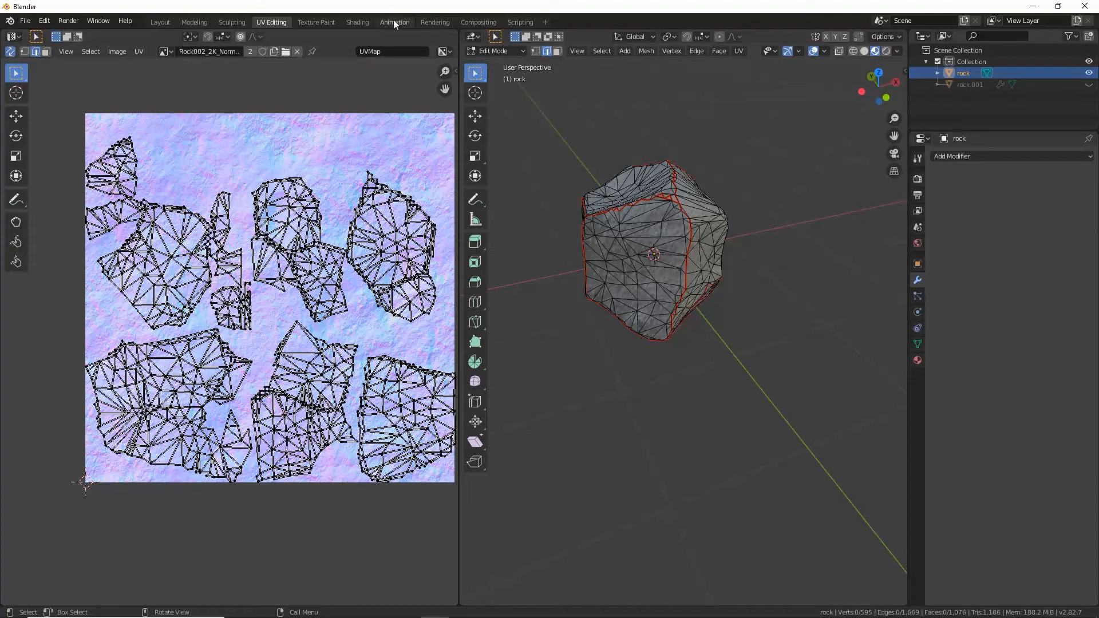
# Step: Add an Image Texture node to the rock material, placed in the empty area beside the Principled BSDF
pyautogui.click(352, 22)
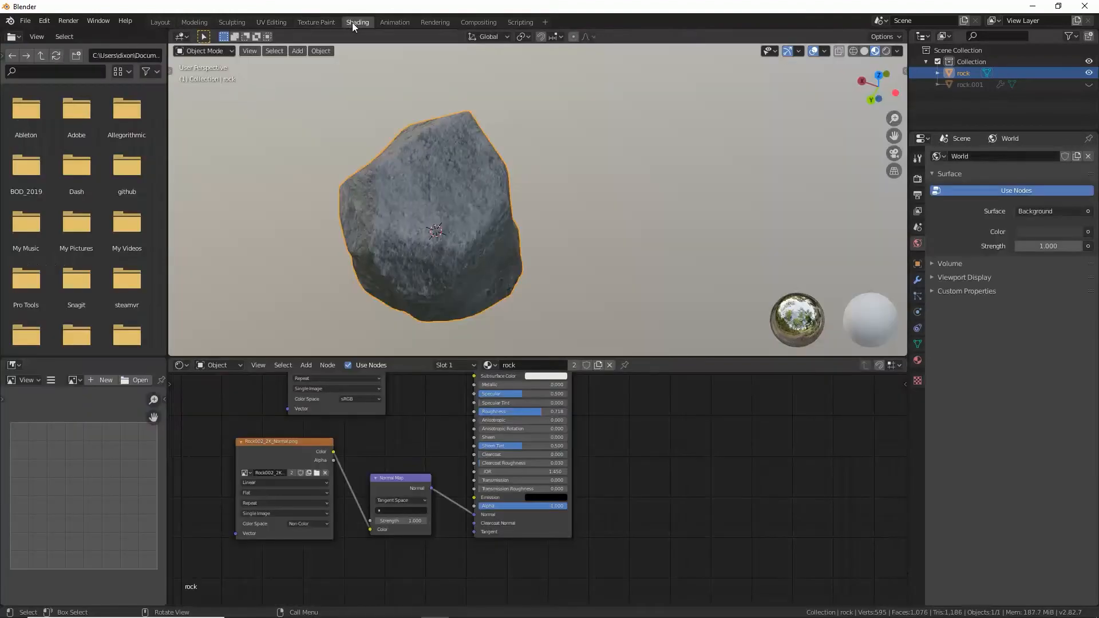
pyautogui.moveTo(423, 449); pyautogui.dragTo(425, 502, button='middle')
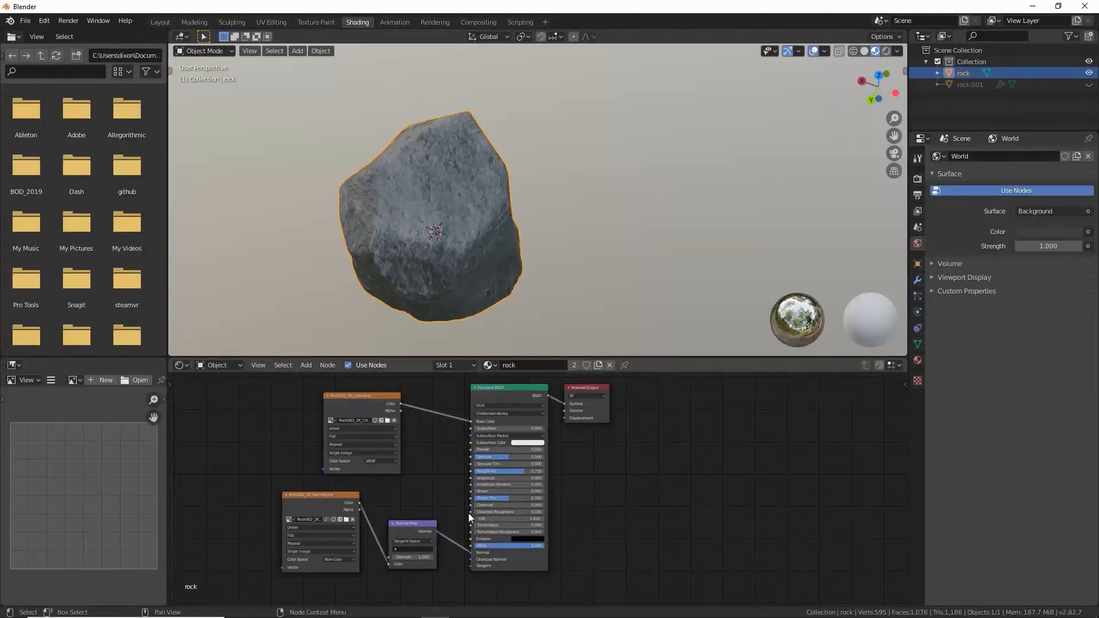
pyautogui.click(306, 366)
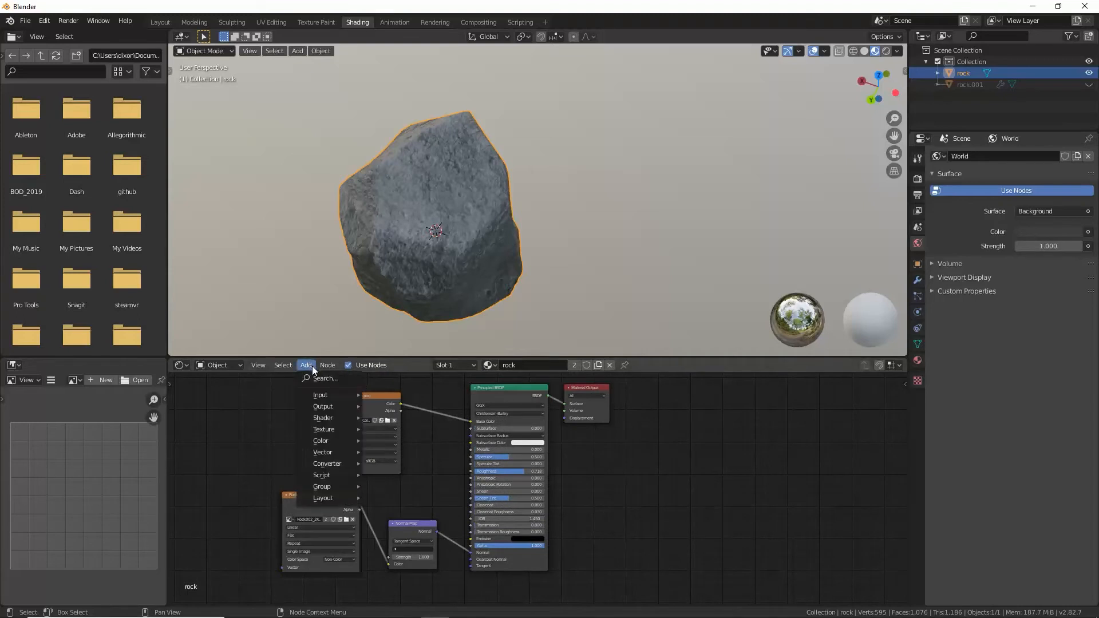
pyautogui.click(322, 380)
pyautogui.write('image')
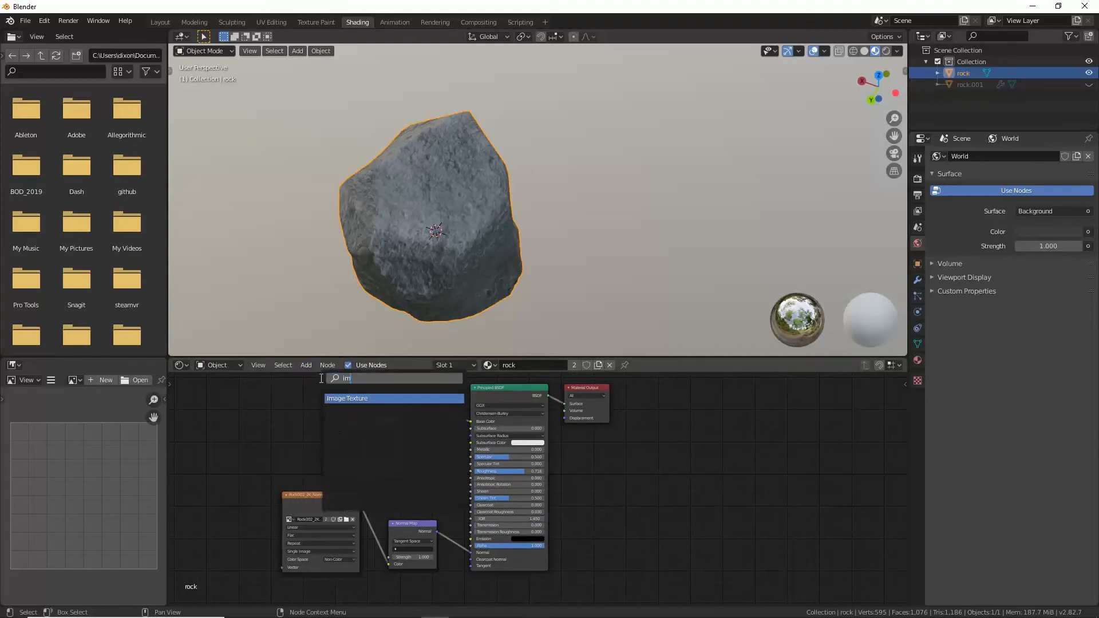
pyautogui.click(352, 399)
pyautogui.click(663, 517)
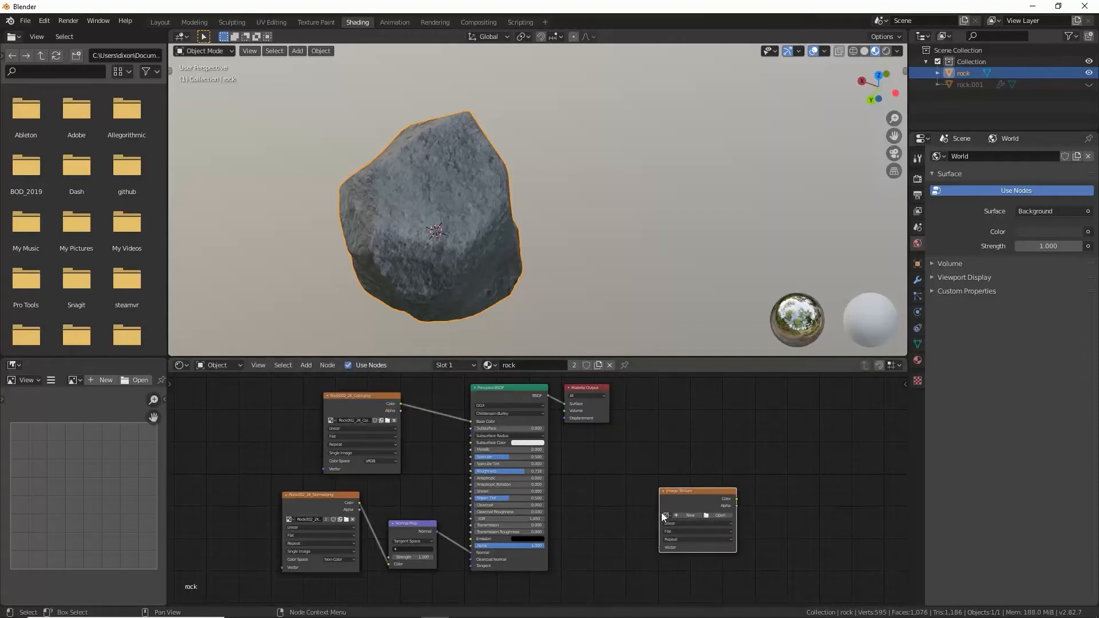
# Step: Create a new blank image named rock-diffuse in the added texture node, 2048 px wide and 2048 px high
pyautogui.scroll(3, 663, 517)
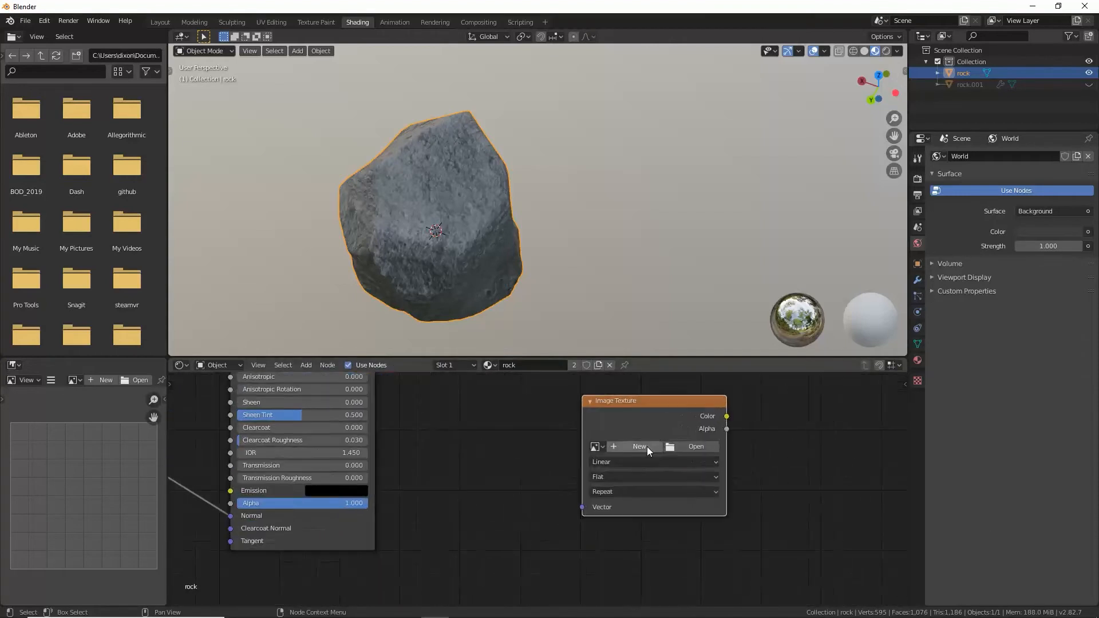
pyautogui.click(644, 447)
pyautogui.click(679, 437)
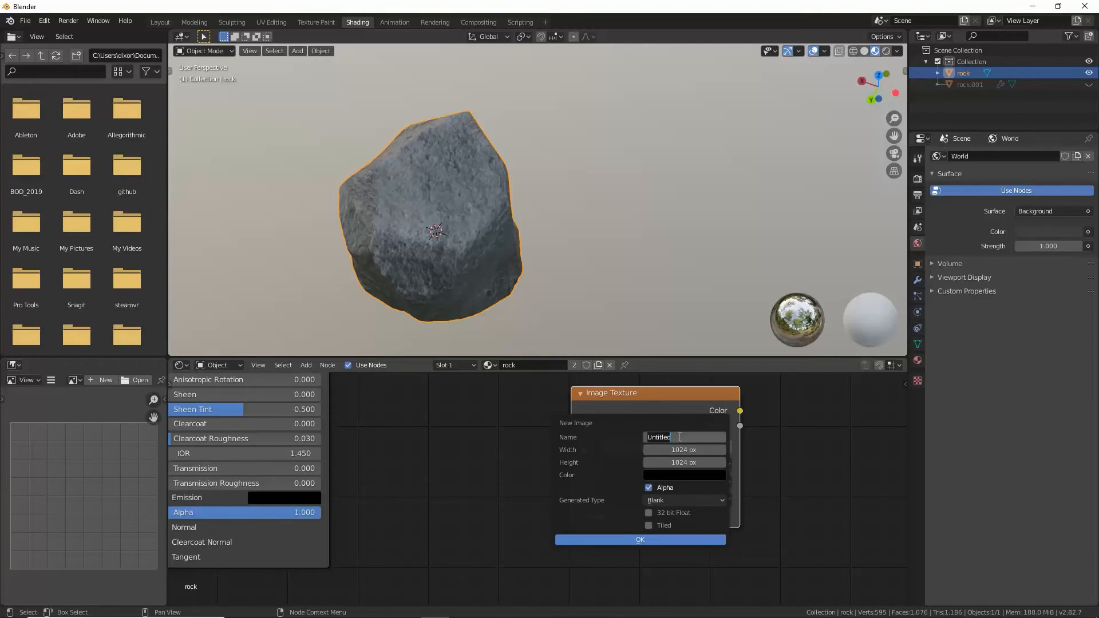
pyautogui.write('rock-diffuse')
pyautogui.press('Return')
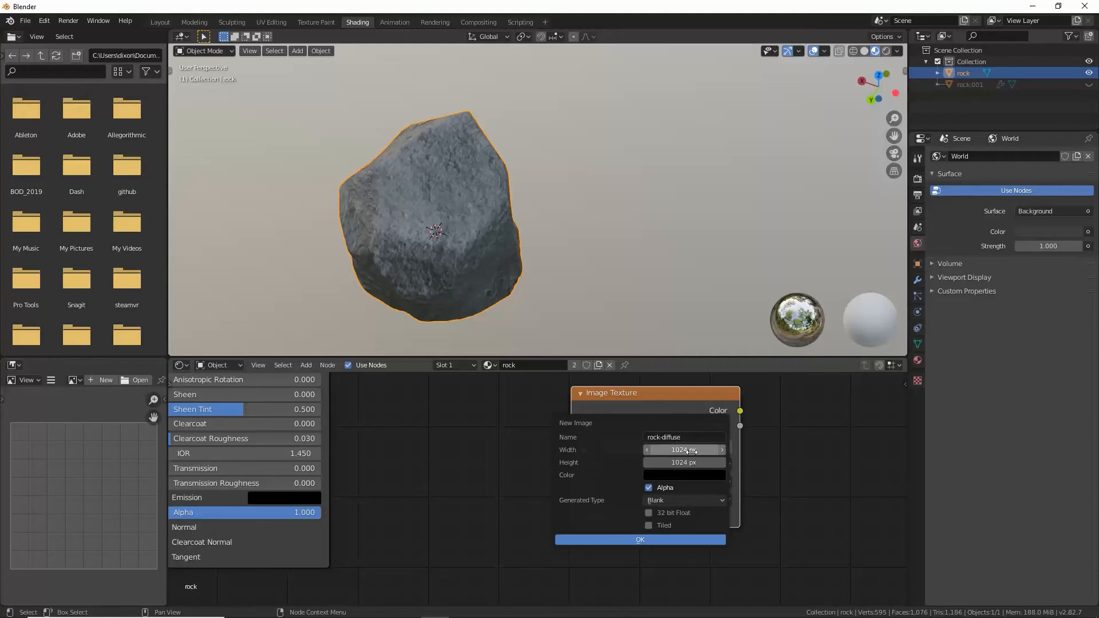
pyautogui.click(692, 451)
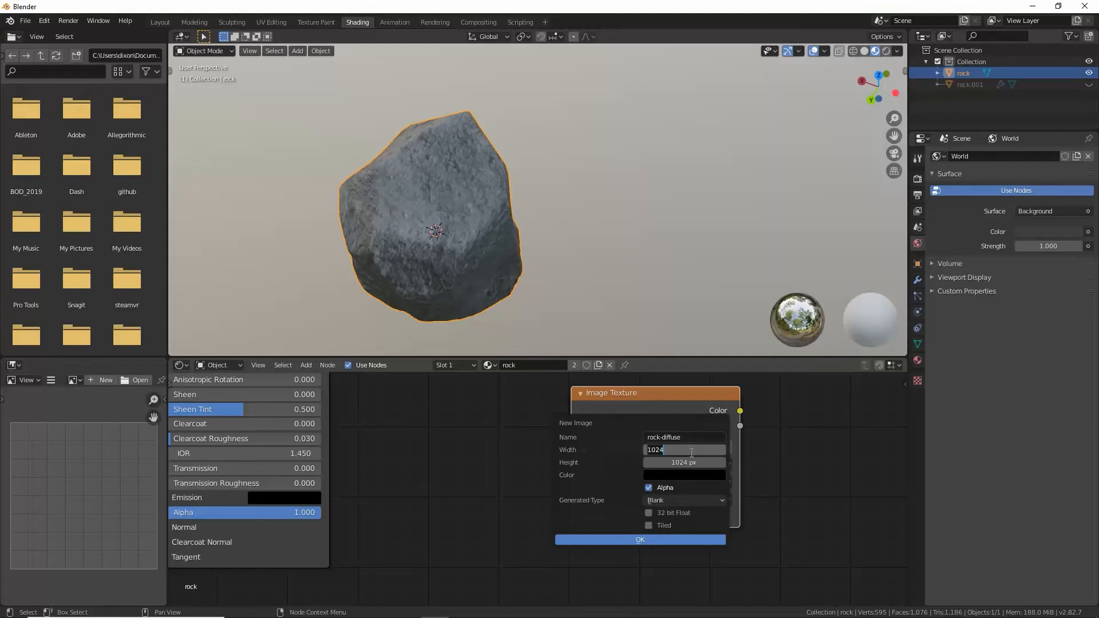
pyautogui.write('2048')
pyautogui.press('Return')
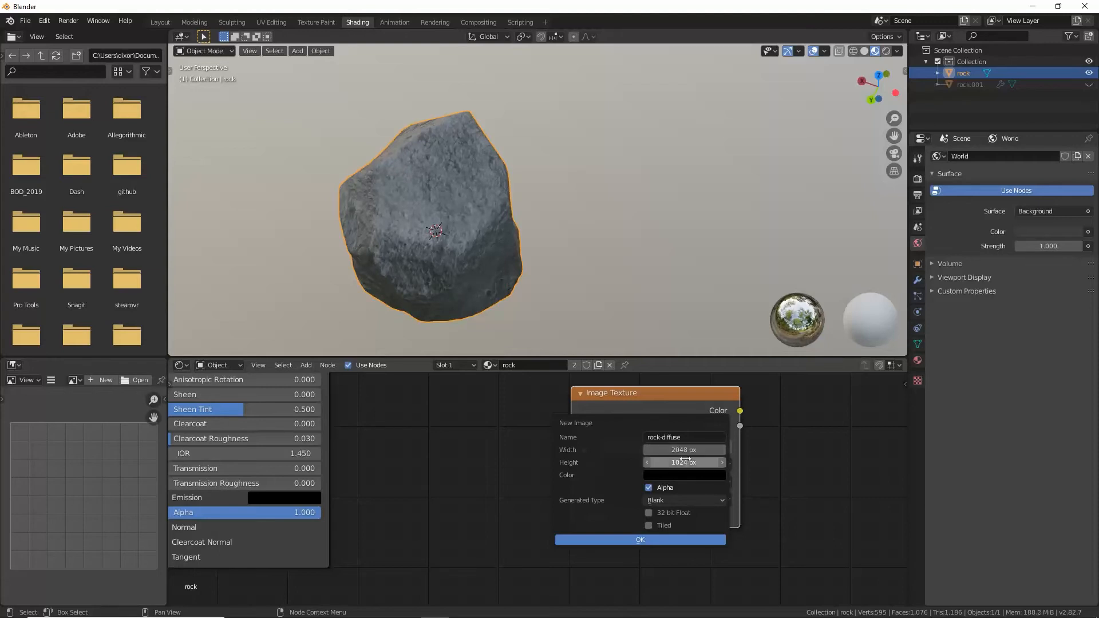
pyautogui.click(687, 461)
pyautogui.write('2048')
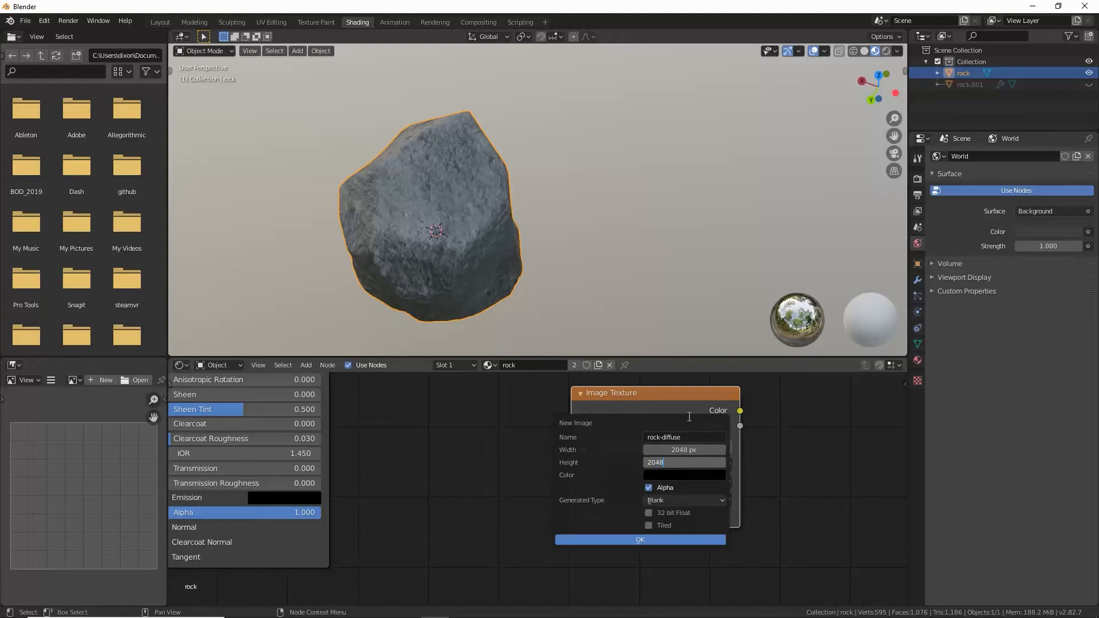
pyautogui.press('Return')
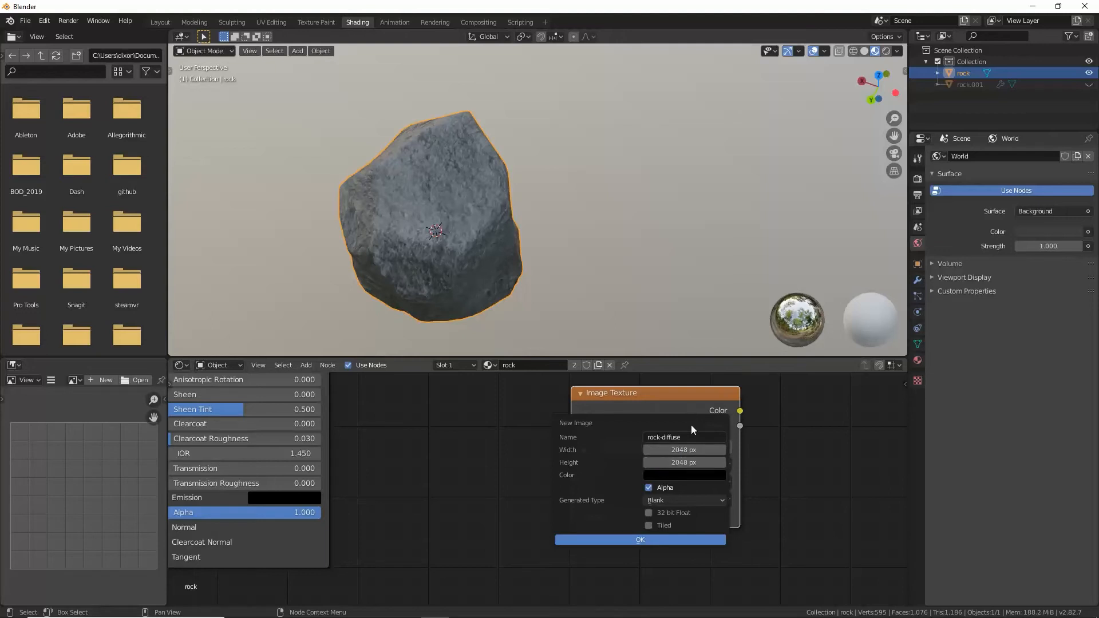
pyautogui.click(667, 540)
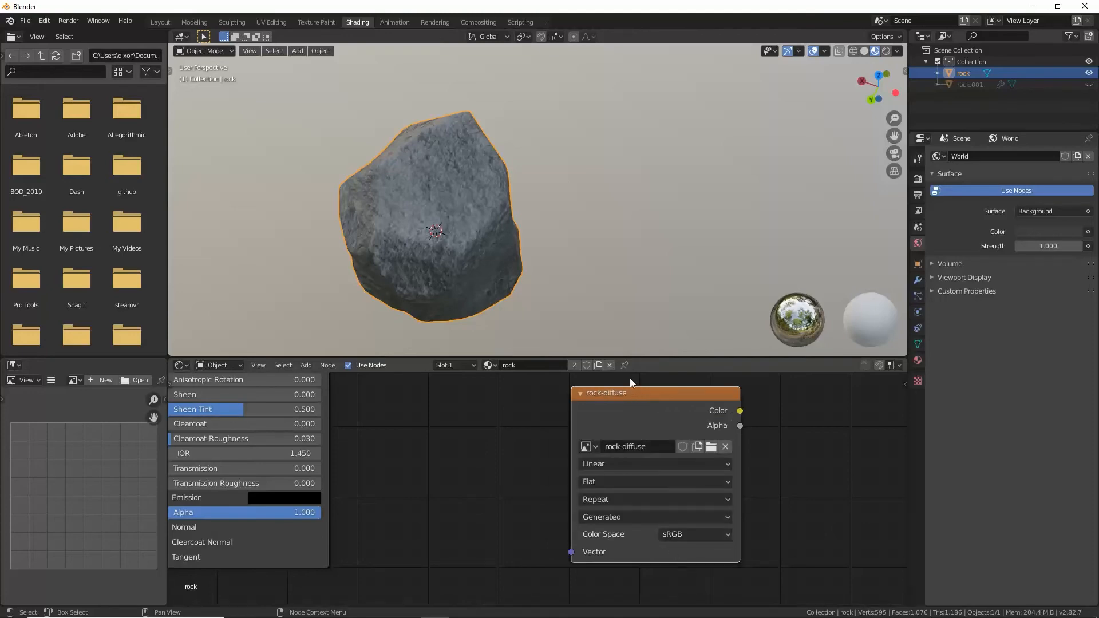
# Step: Select the entire rock mesh in the UV Editing workspace and set the render engine to Cycles
pyautogui.click(272, 22)
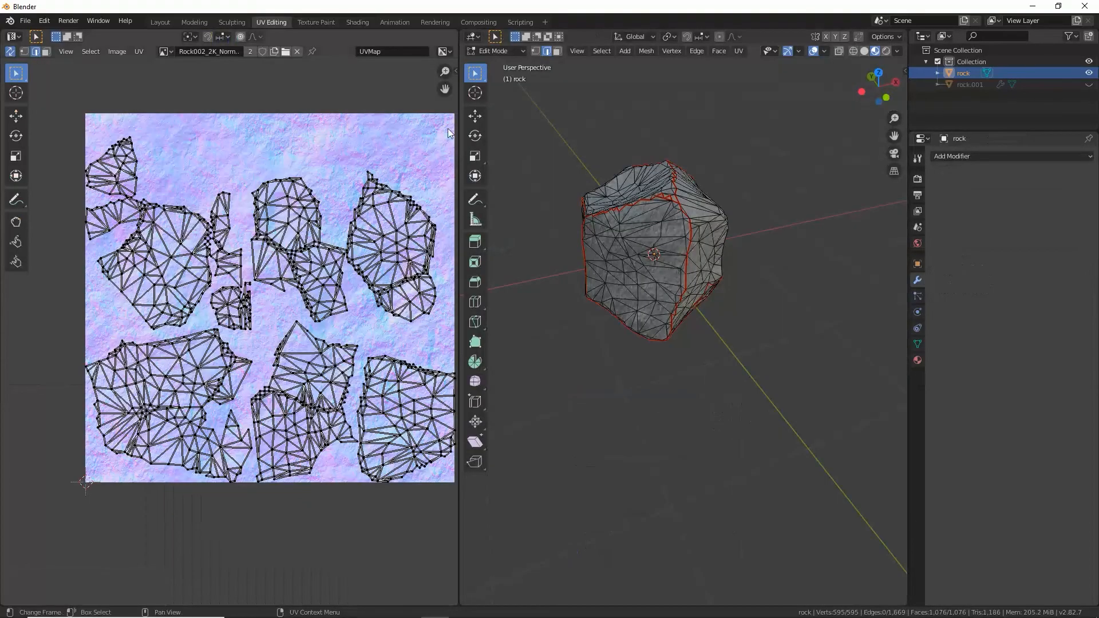
pyautogui.press('a')
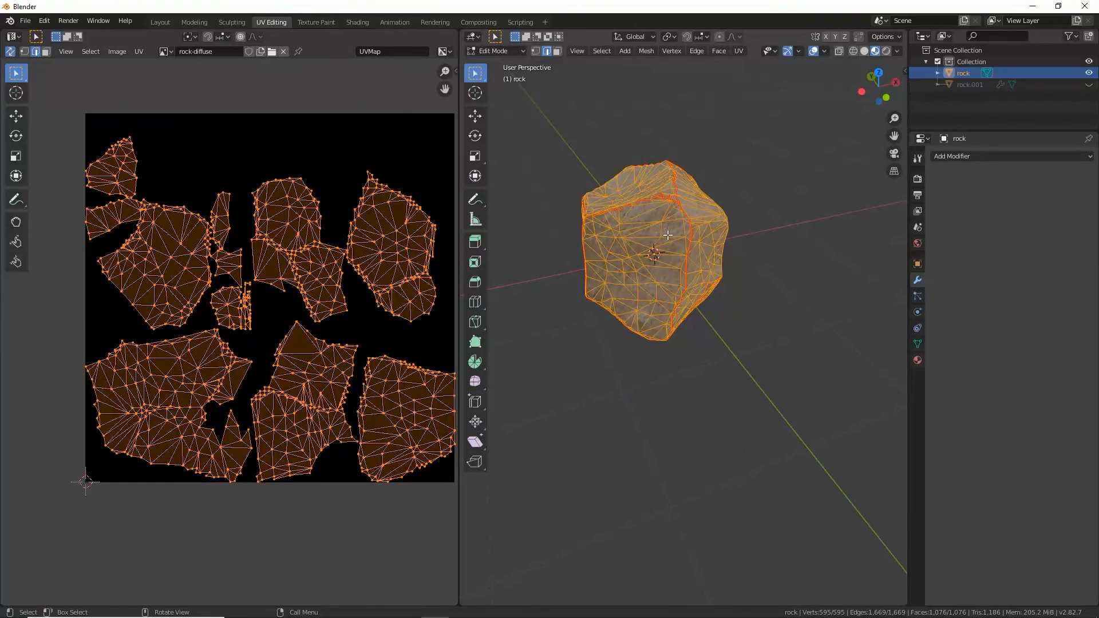
pyautogui.scroll(8, 744, 230)
pyautogui.scroll(-5, 744, 233)
pyautogui.scroll(-3, 733, 249)
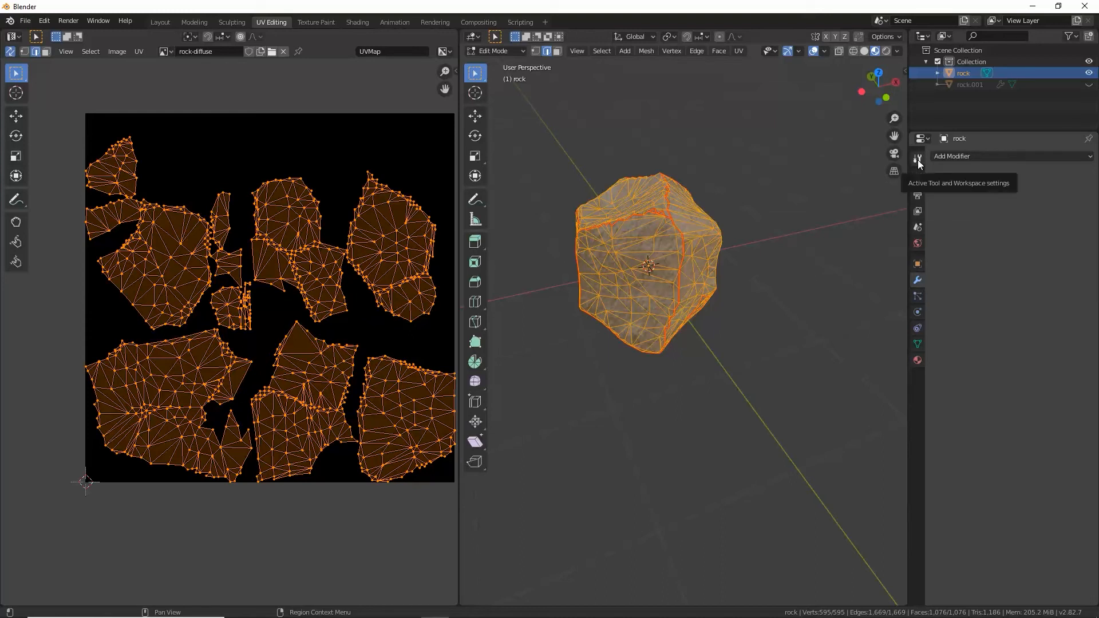
pyautogui.click(919, 179)
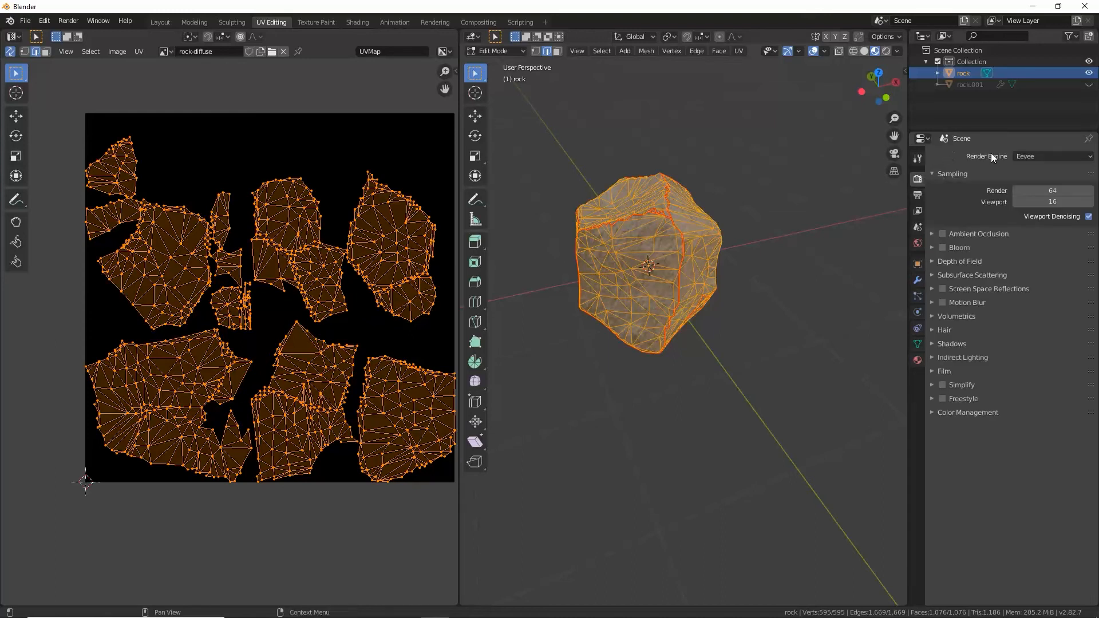
pyautogui.click(1025, 156)
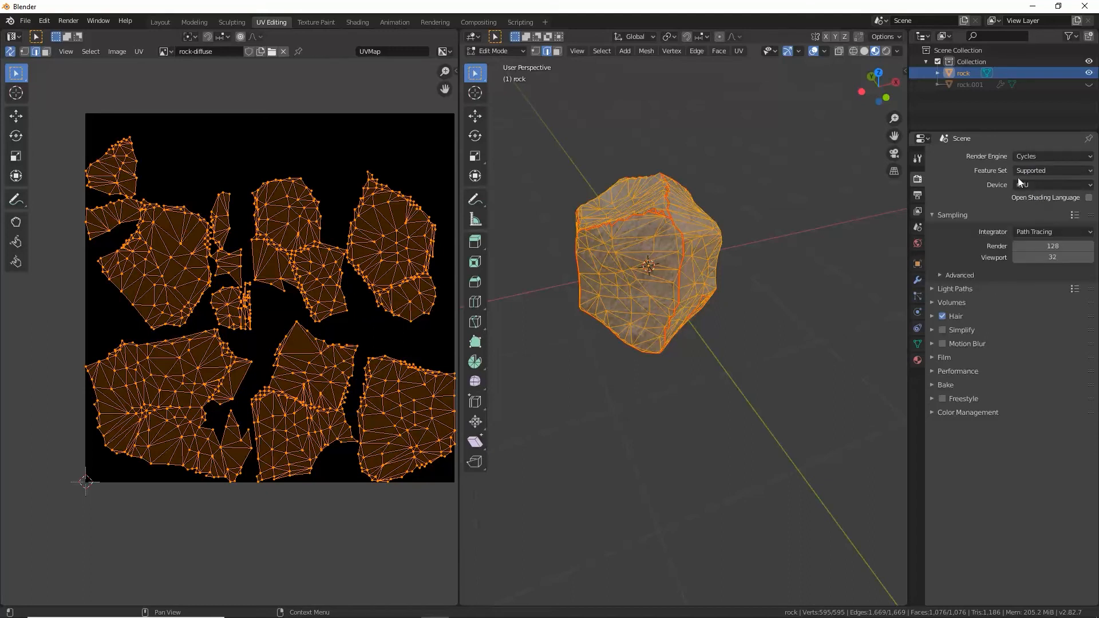
# Step: Bake the Diffuse pass to the rock-diffuse image with only Color influence, leaving out Direct and Indirect
pyautogui.click(932, 386)
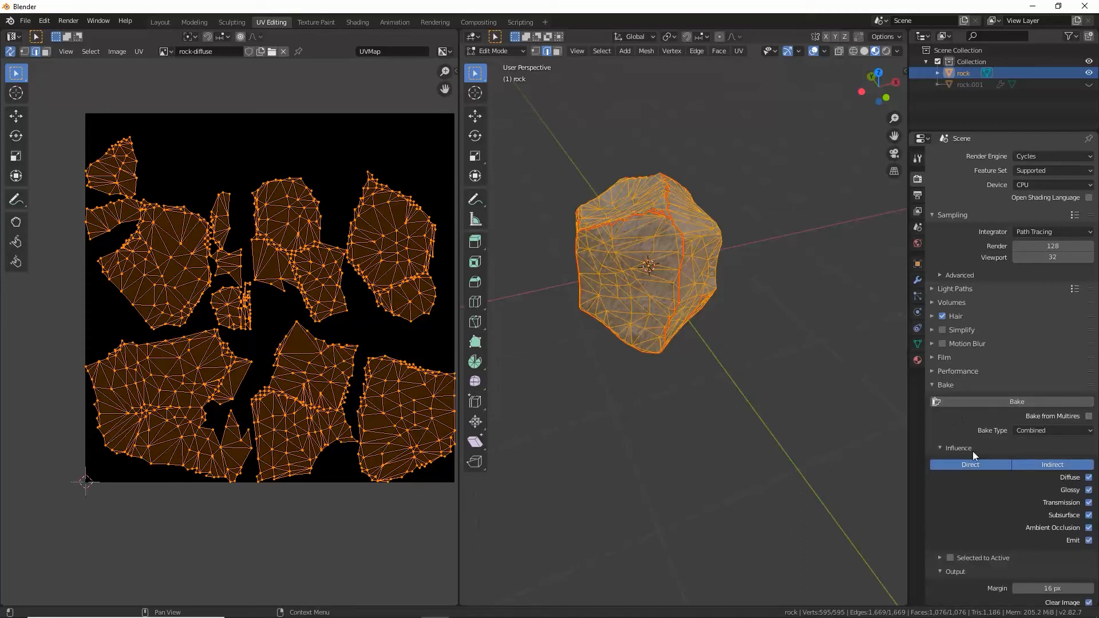
pyautogui.click(1033, 432)
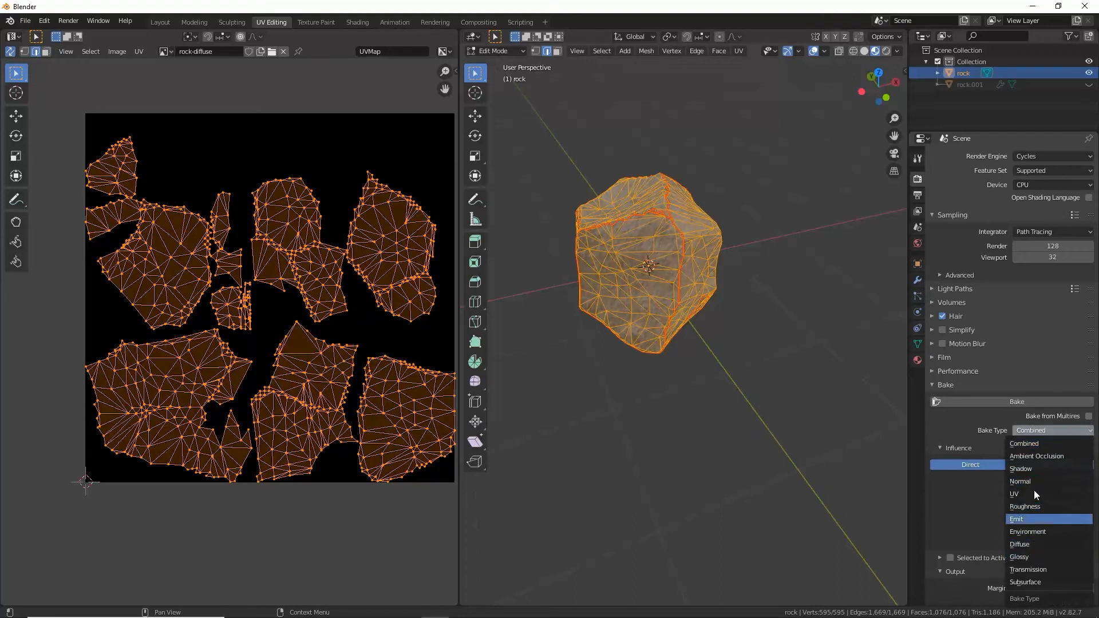
pyautogui.click(1034, 546)
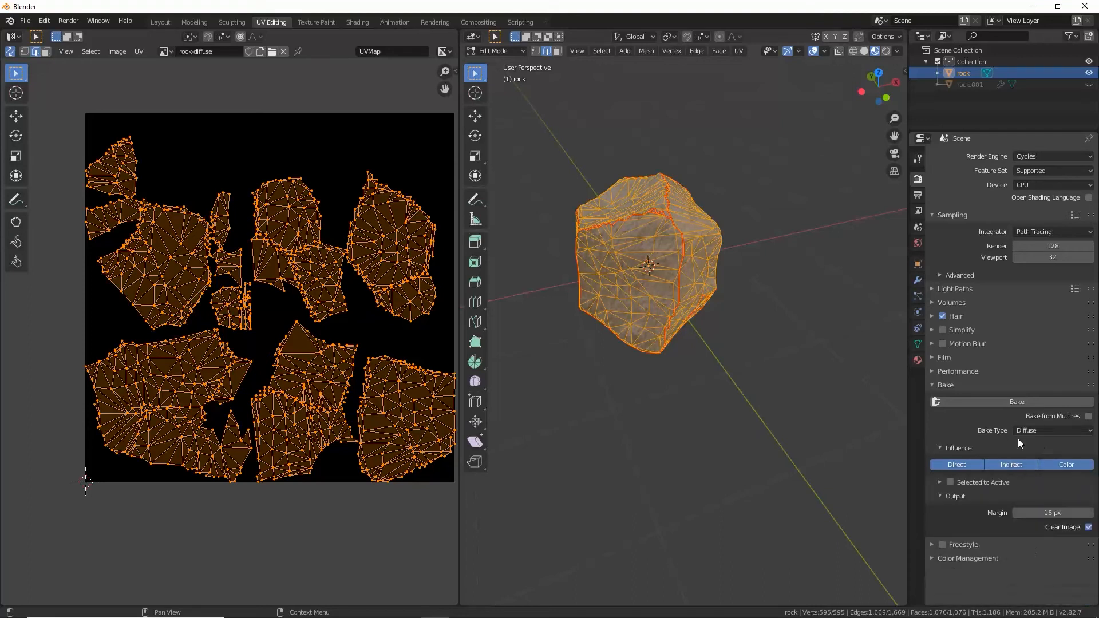
pyautogui.click(976, 465)
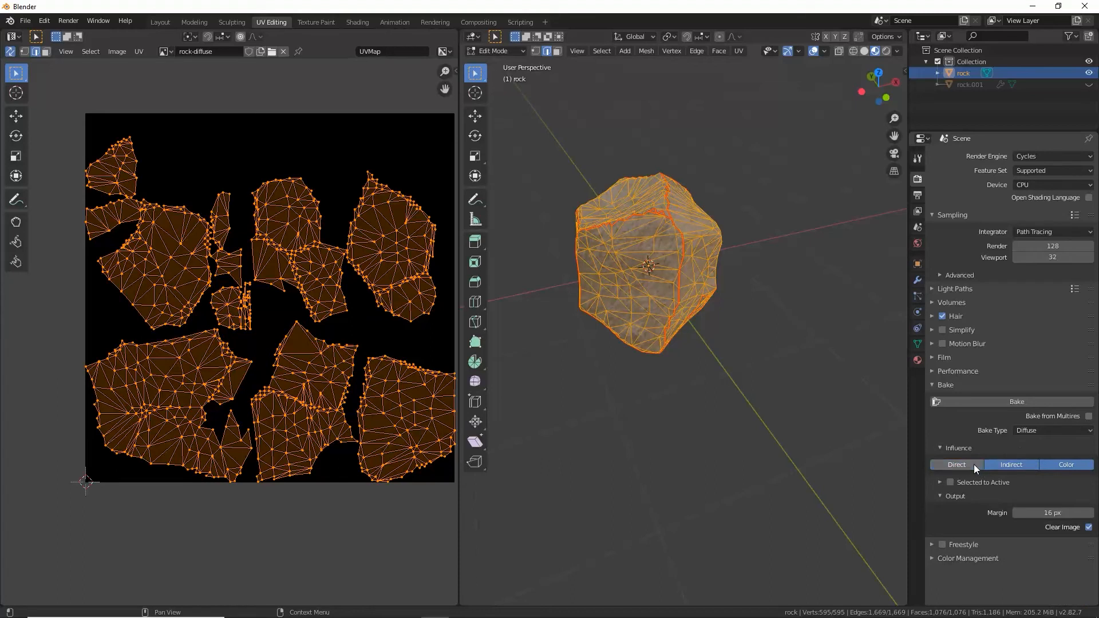
pyautogui.click(1003, 464)
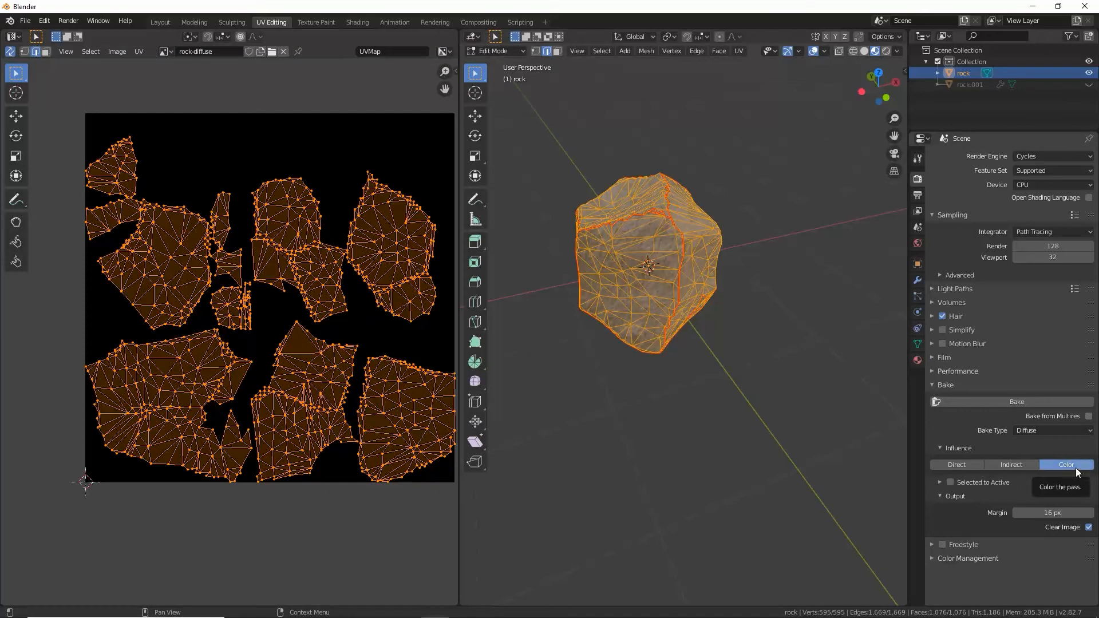
pyautogui.click(1033, 405)
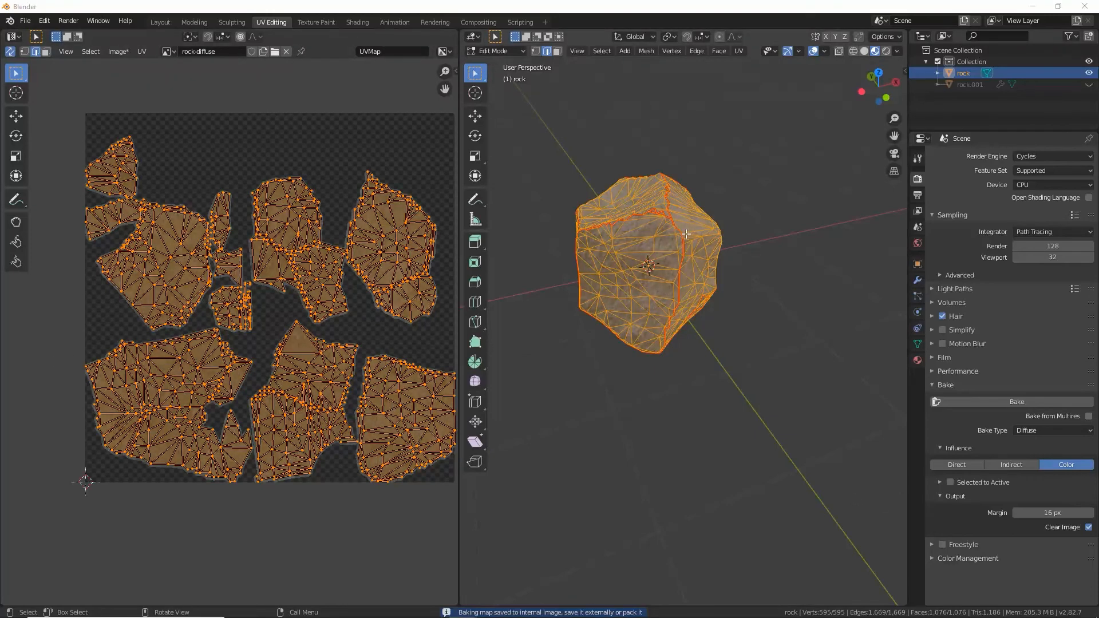
# Step: Switch the rock to Object Mode and examine the baked diffuse texture in the image editor
pyautogui.press('Tab')
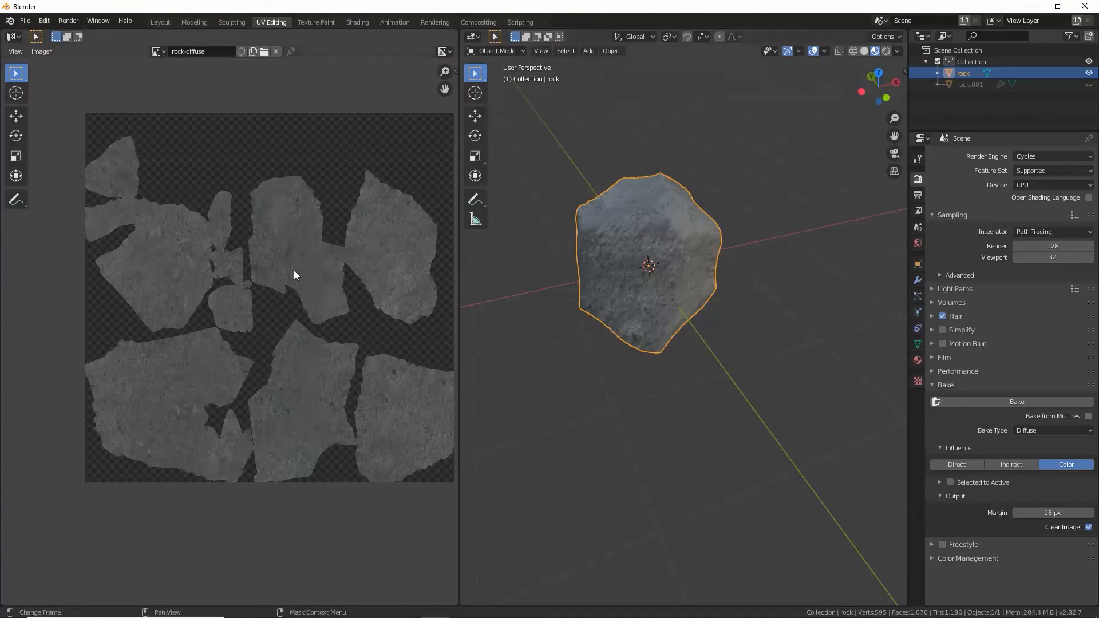
pyautogui.scroll(4, 290, 208)
pyautogui.scroll(-3, 240, 227)
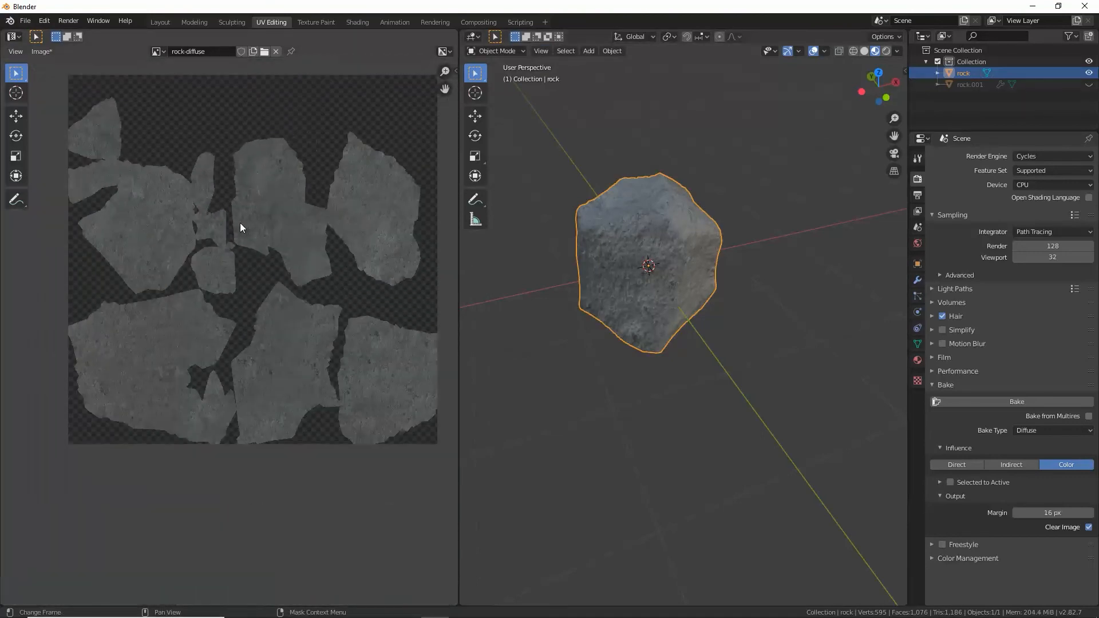
pyautogui.moveTo(238, 233); pyautogui.dragTo(220, 266, button='middle')
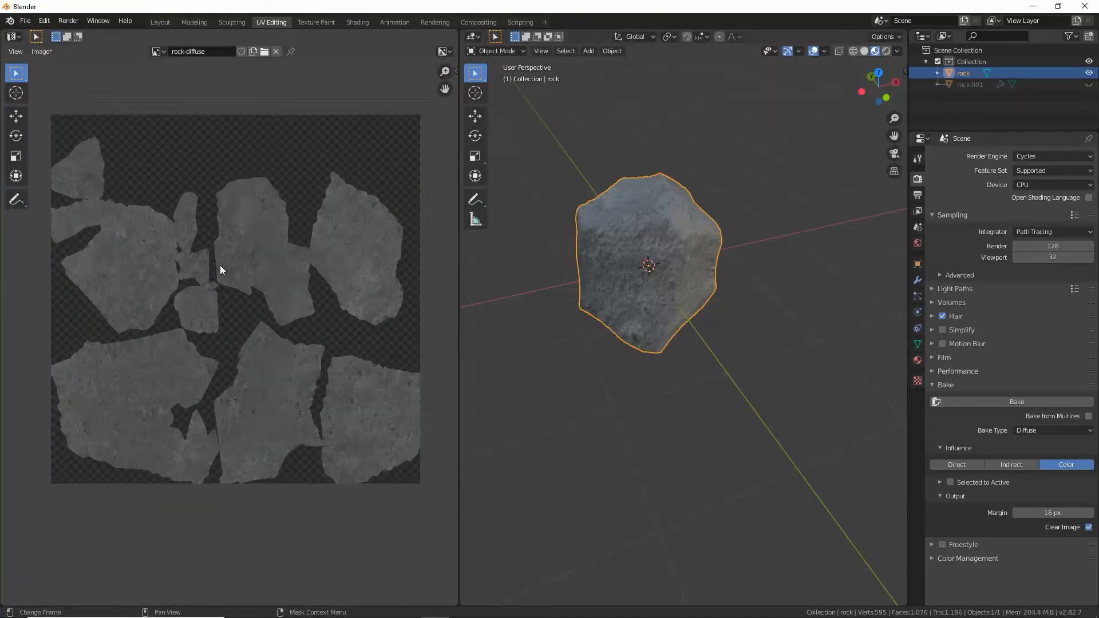
pyautogui.click(42, 52)
# Step: Rename the unconnected texture node's image from rock-diffuse to rock-normals in the rock material
pyautogui.click(358, 21)
pyautogui.scroll(-3, 399, 431)
pyautogui.moveTo(391, 428); pyautogui.dragTo(424, 478, button='middle')
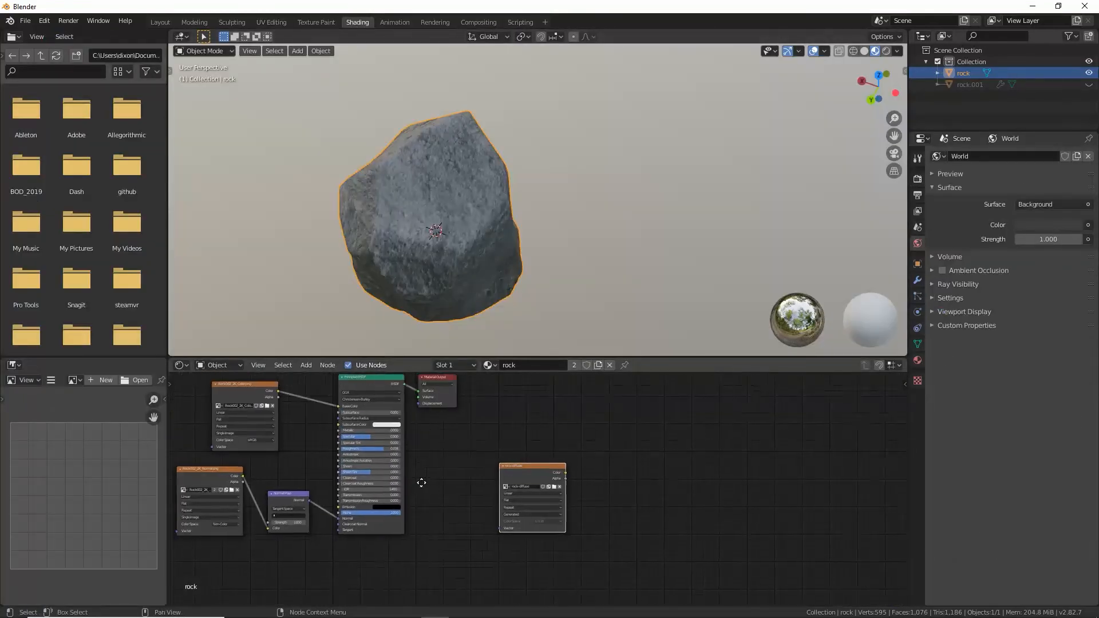
pyautogui.scroll(-2, 423, 472)
pyautogui.scroll(4, 535, 499)
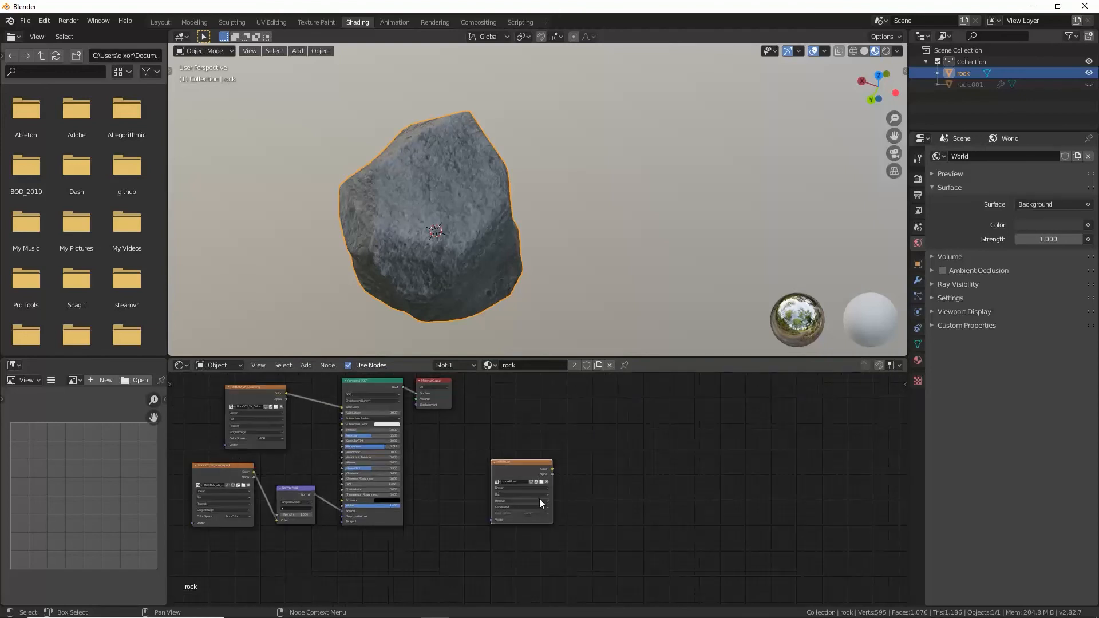
pyautogui.scroll(2, 535, 499)
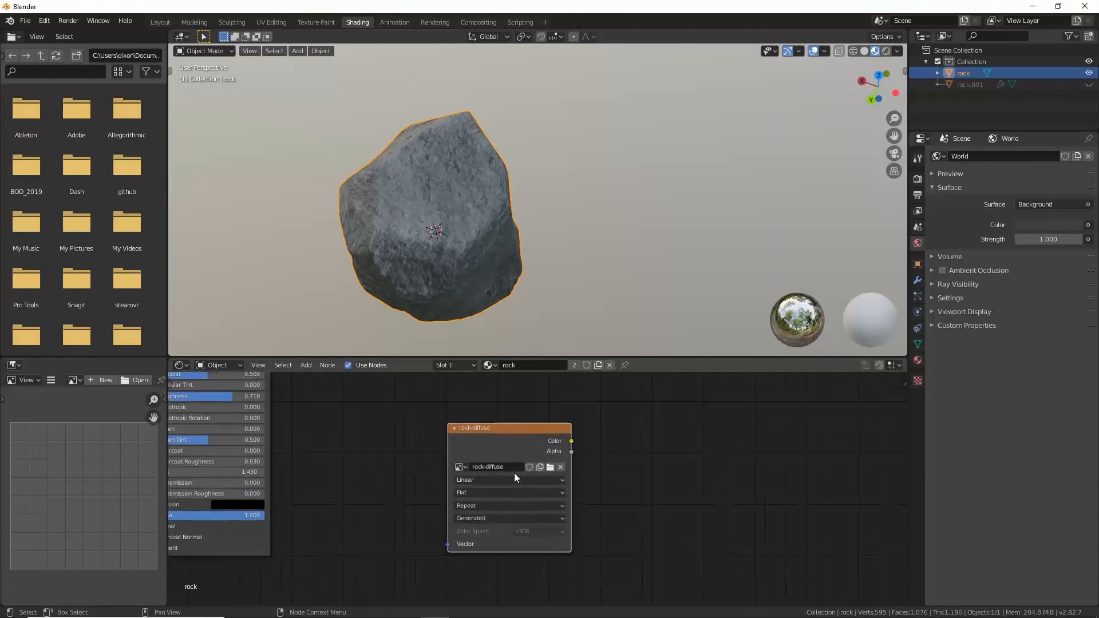
pyautogui.doubleClick(512, 467)
pyautogui.click(512, 468)
pyautogui.doubleClick(490, 466)
pyautogui.write('normal')
pyautogui.press('Return')
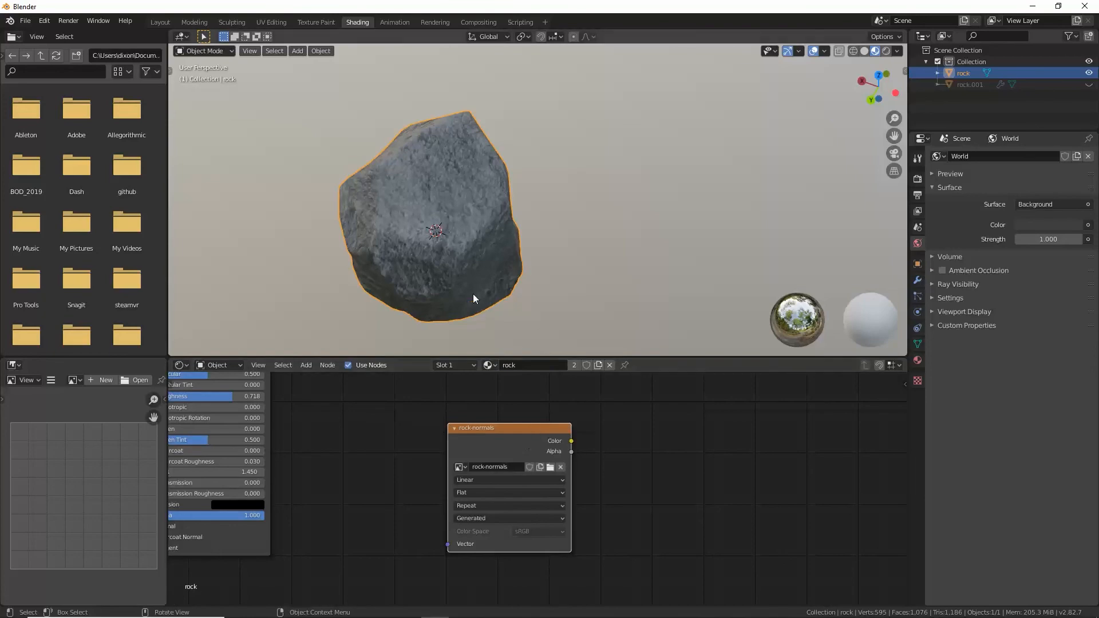
# Step: Select the whole rock mesh for UV editing and bake the Normal pass to the rock-normals image
pyautogui.click(273, 22)
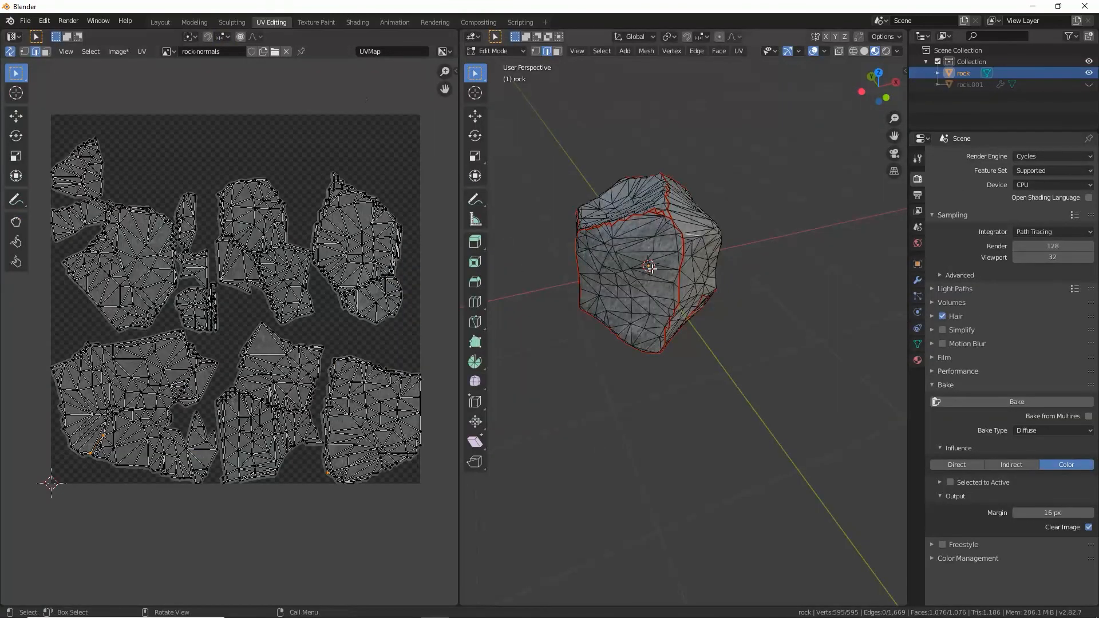
pyautogui.press('a')
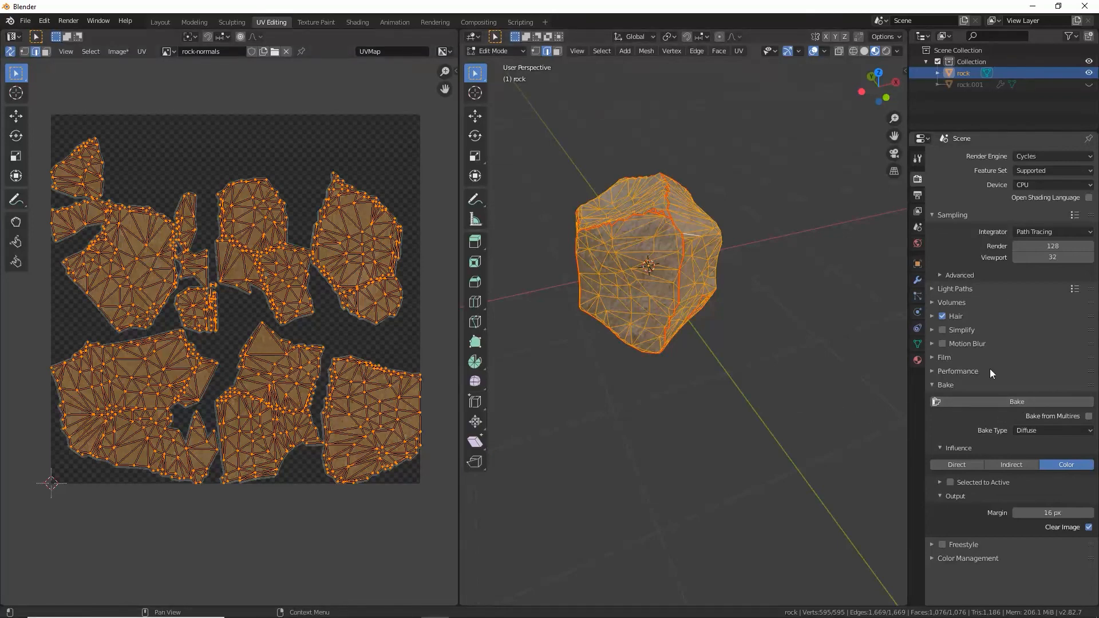
pyautogui.click(1057, 431)
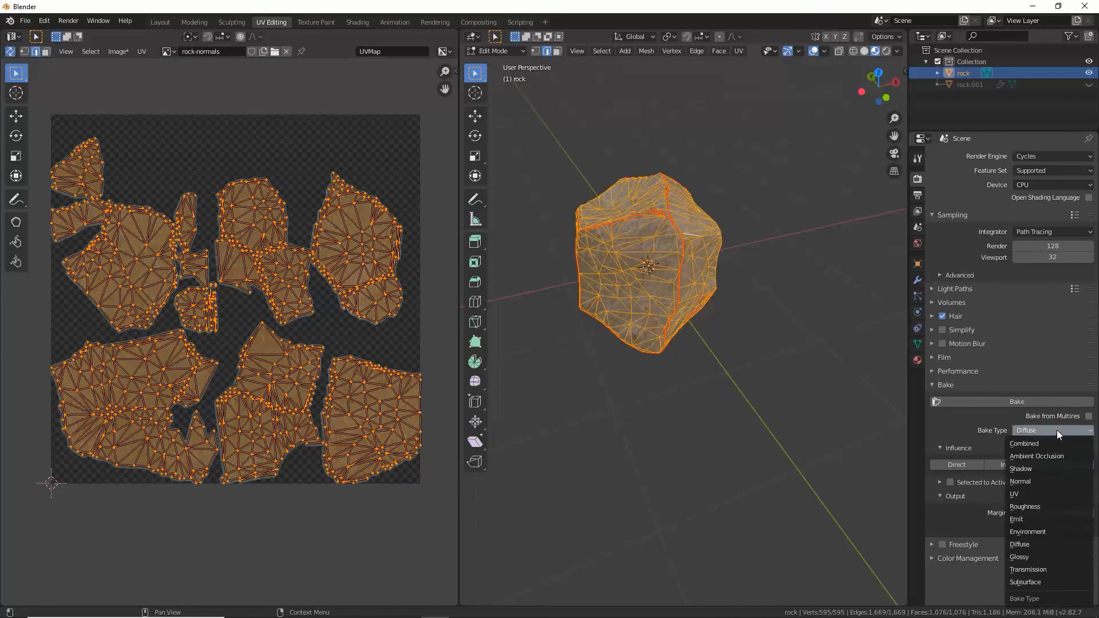
pyautogui.click(1037, 482)
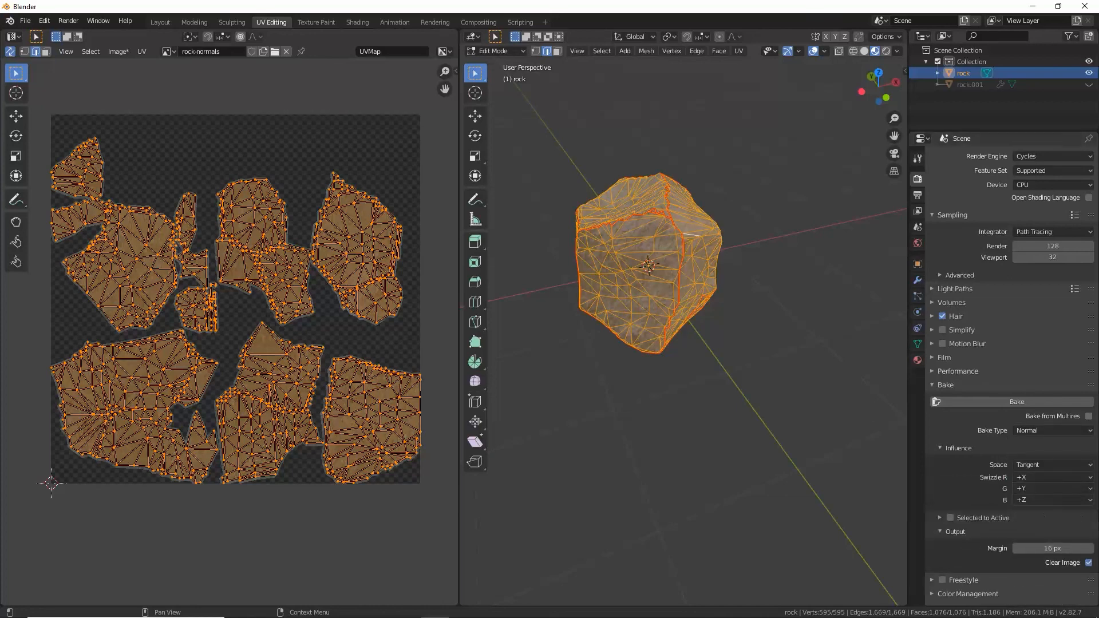
pyautogui.click(1024, 400)
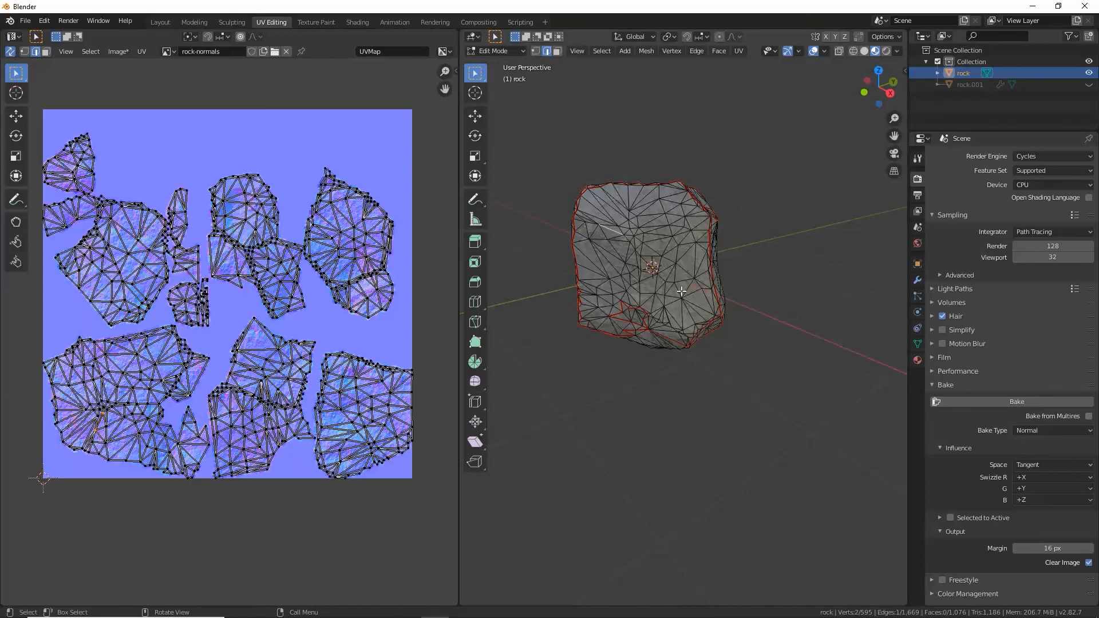
# Step: Switch the rock to Object Mode and examine the baked normal map and the rock from several sides
pyautogui.press('Tab')
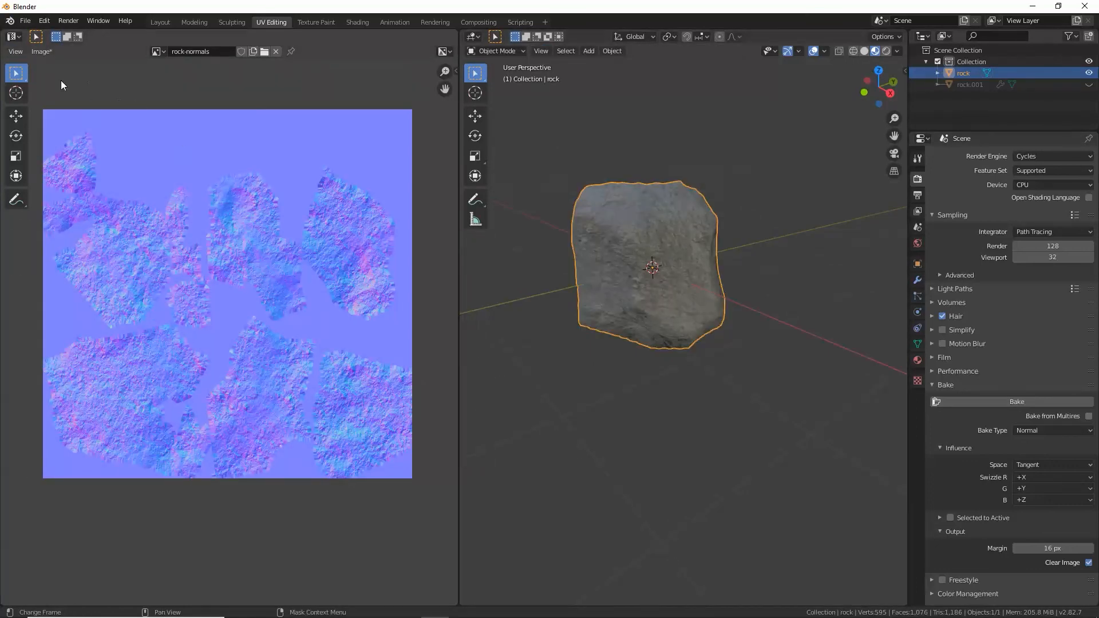
pyautogui.click(46, 52)
pyautogui.click(478, 295)
pyautogui.moveTo(575, 289); pyautogui.dragTo(537, 275, button='middle')
pyautogui.click(650, 264)
pyautogui.moveTo(688, 269)
pyautogui.mouseDown(button='middle')
pyautogui.moveTo(710, 270)
pyautogui.moveTo(698, 267)
pyautogui.mouseUp(button='middle')
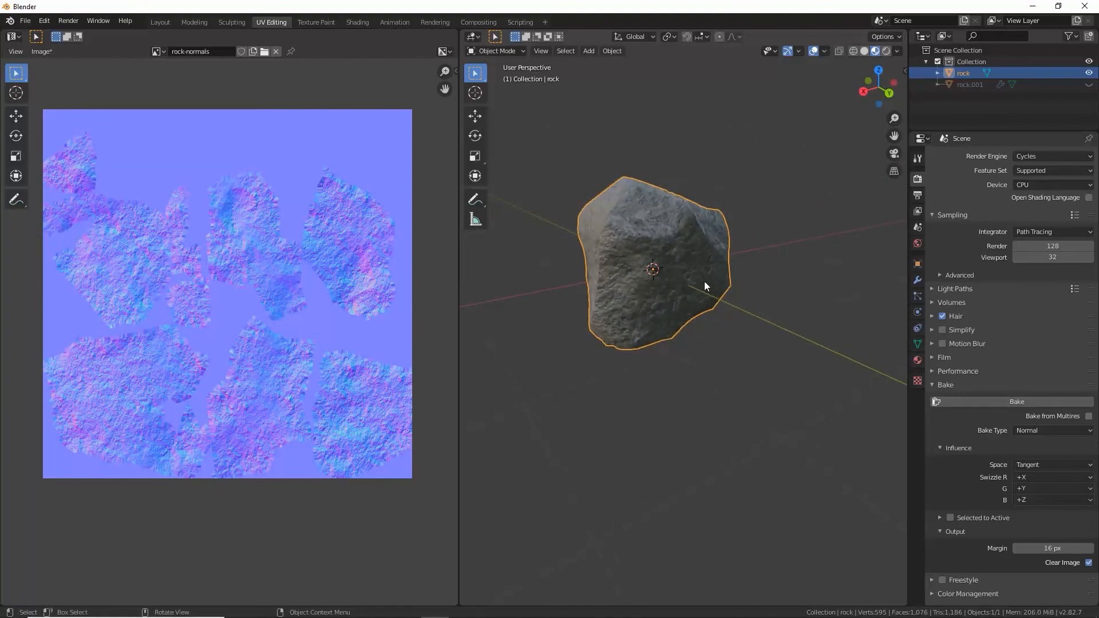